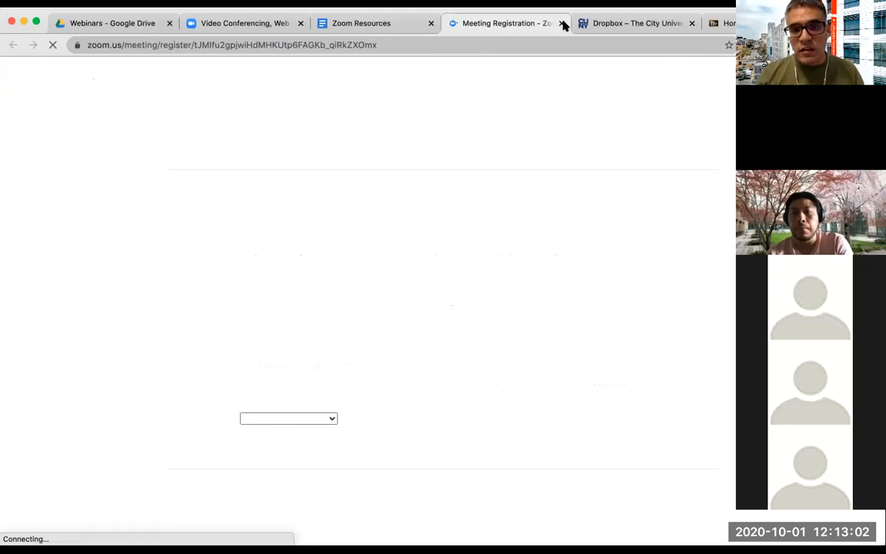
# Step: Close the Meeting Registration page and review the workshop descriptions and resource links in the Zoom Resources document
pyautogui.click(562, 24)
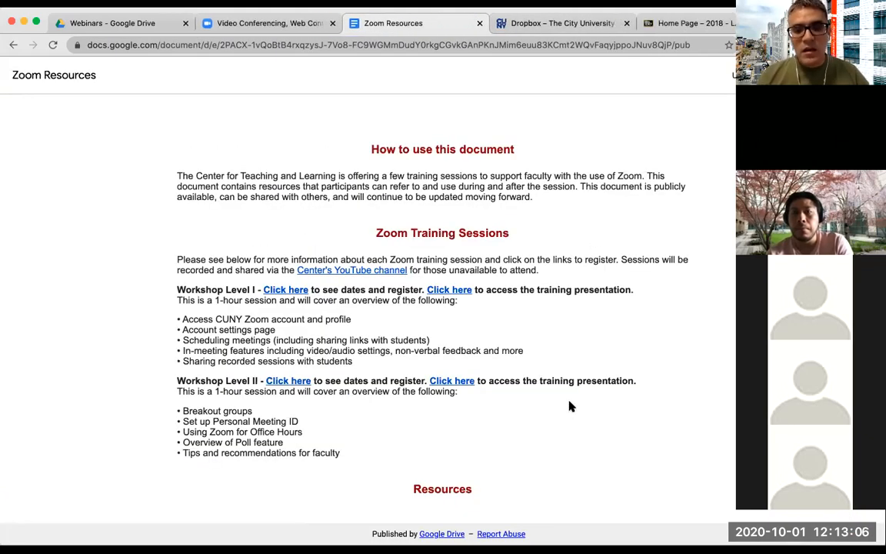
pyautogui.moveTo(178, 289); pyautogui.dragTo(439, 302)
pyautogui.click(439, 303)
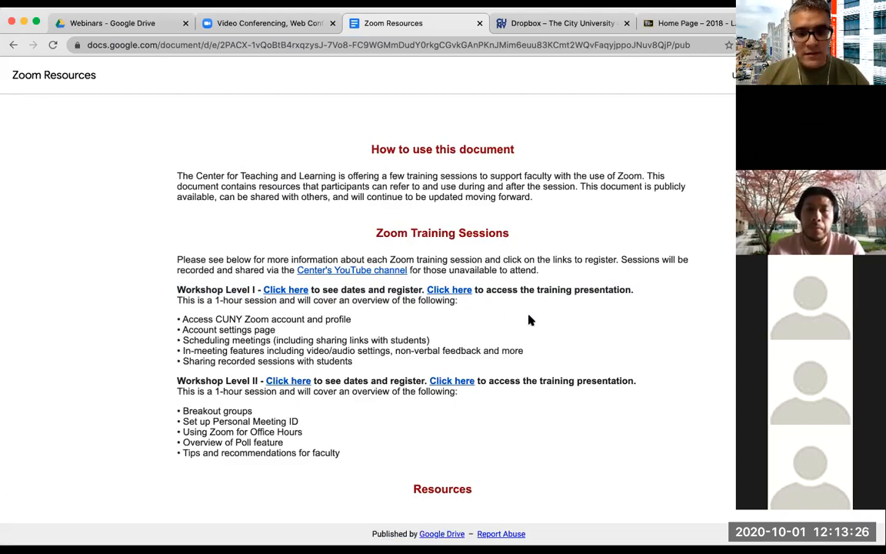
pyautogui.scroll(-1, 532, 320)
pyautogui.scroll(-10, 533, 320)
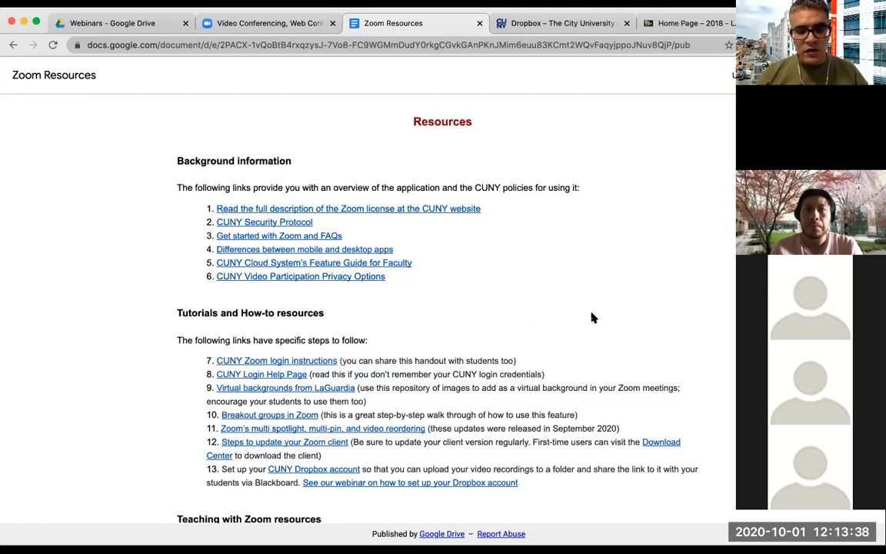
pyautogui.scroll(-5, 593, 317)
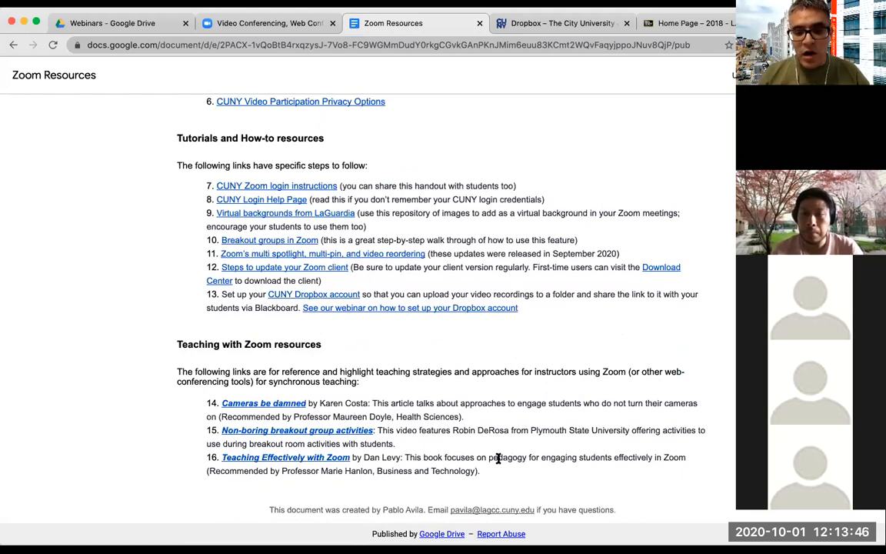
pyautogui.moveTo(486, 472); pyautogui.dragTo(358, 458)
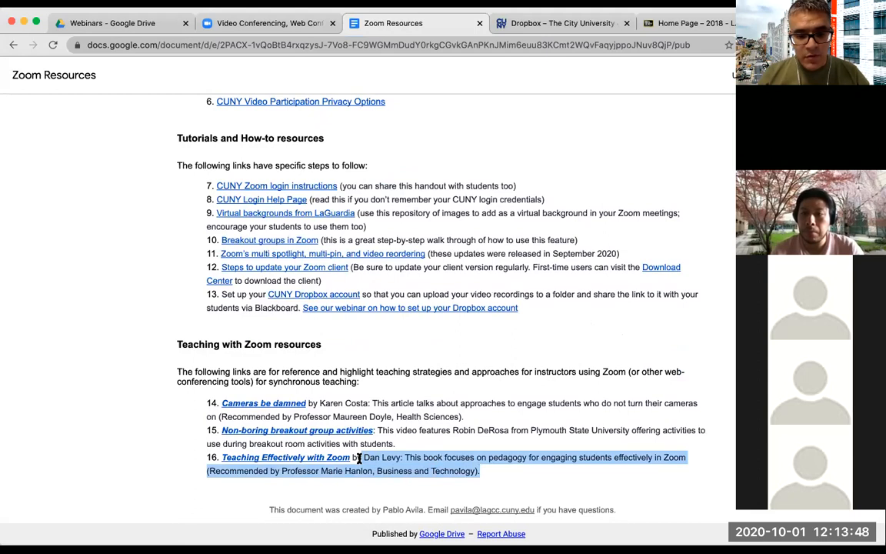
pyautogui.click(473, 469)
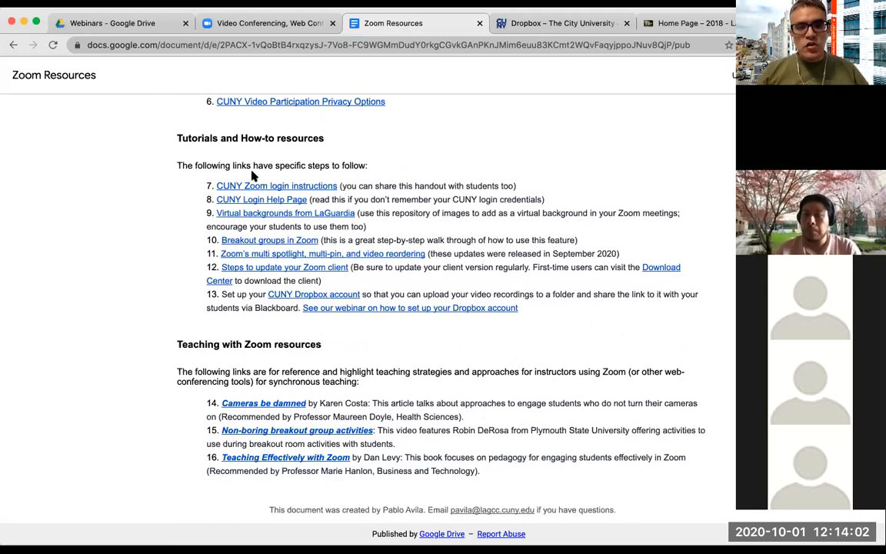
# Step: Go to the cuny.zoom.us portal, enter the account through Sign in, and sign out of it
pyautogui.click(235, 24)
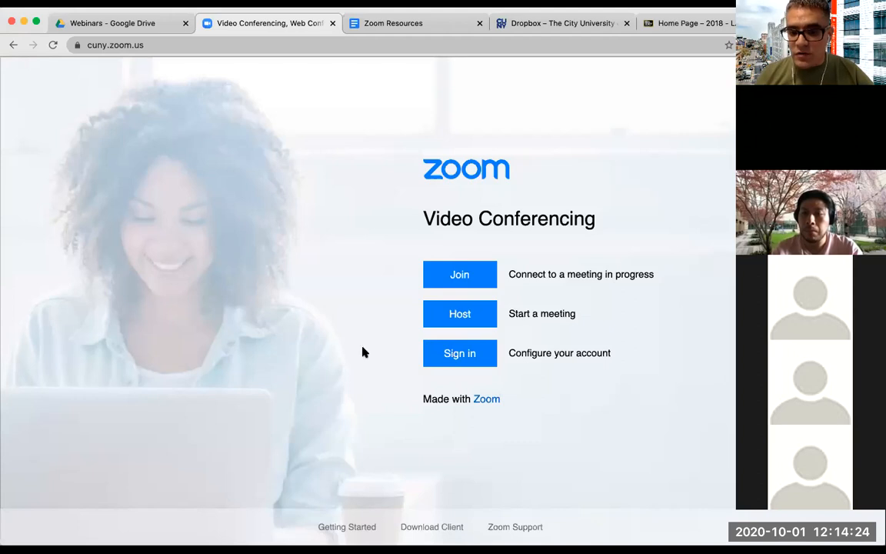
pyautogui.click(457, 353)
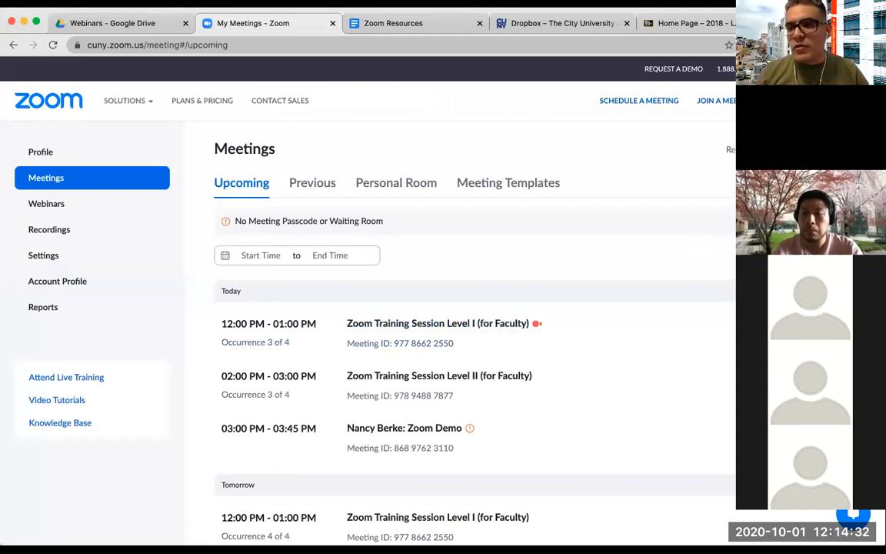
pyautogui.click(720, 181)
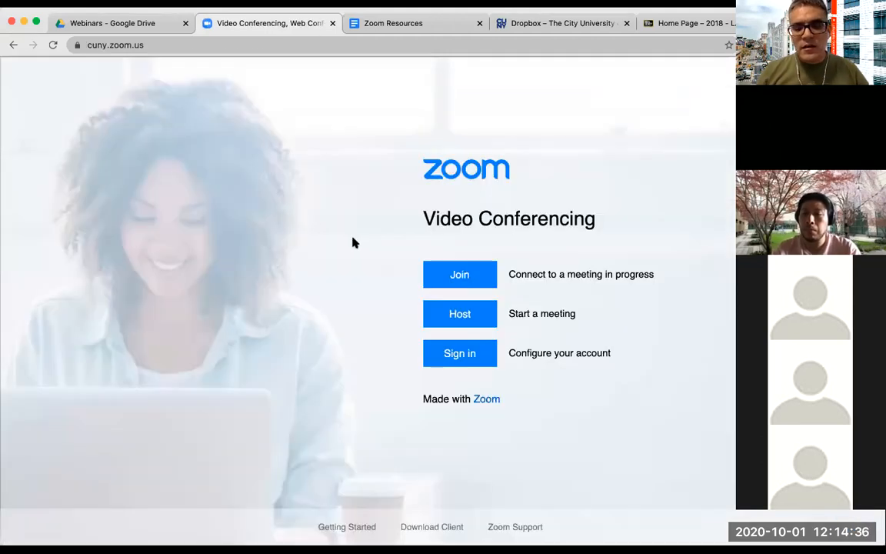
# Step: Sign in to the CUNY Zoom portal with the CUNY Login username and password
pyautogui.click(470, 359)
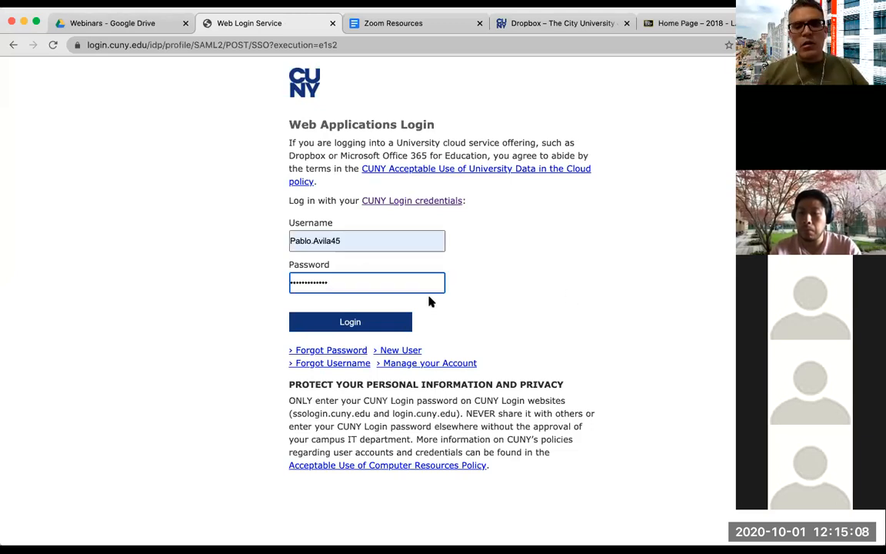
pyautogui.click(370, 322)
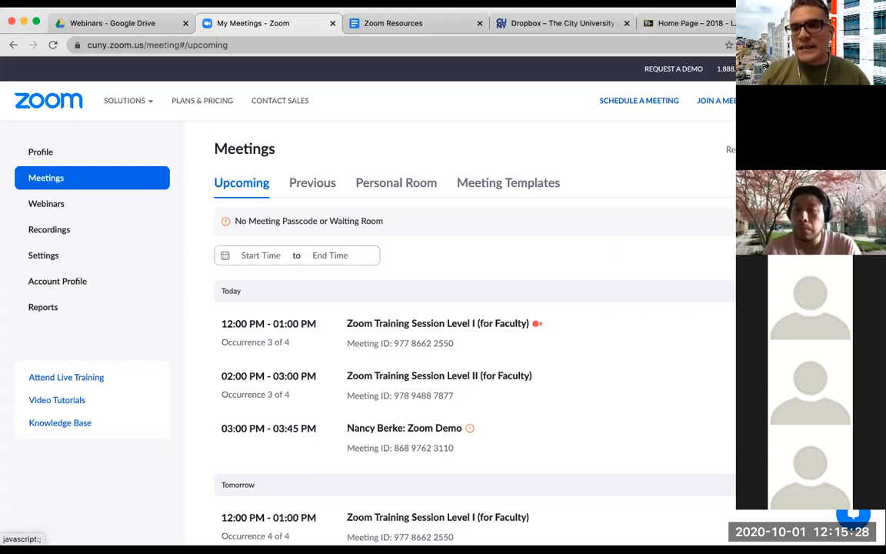
pyautogui.click(858, 101)
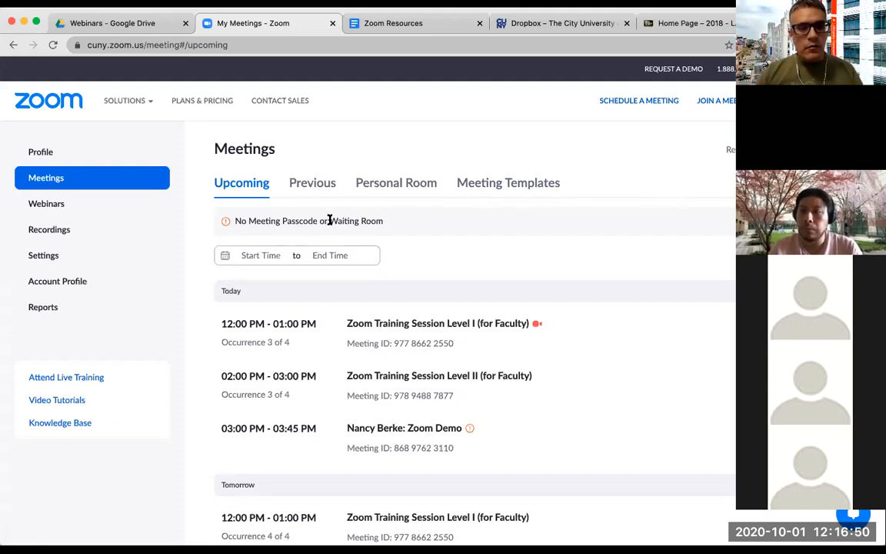
# Step: Open the Zoom profile page, inspect its collapsed navigation list in a narrowed browser window, and restore the window's width
pyautogui.click(45, 158)
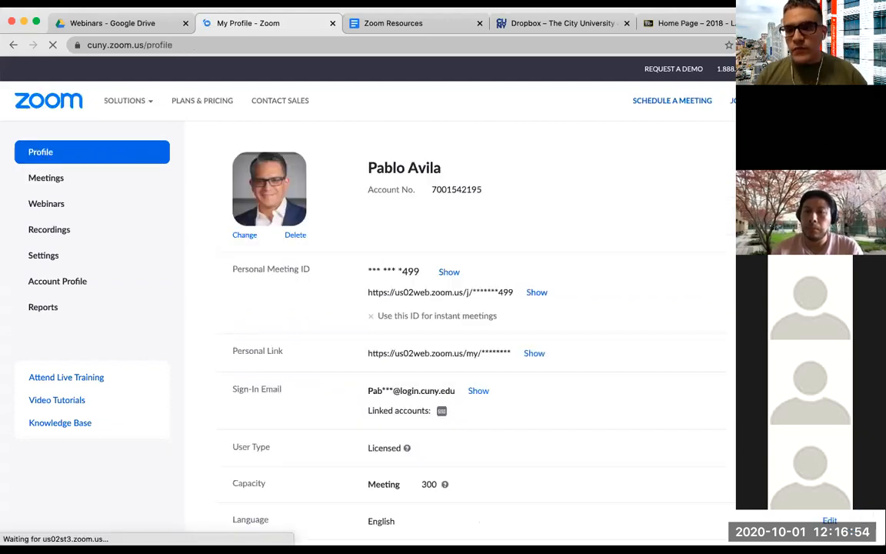
pyautogui.moveTo(883, 183); pyautogui.dragTo(541, 191)
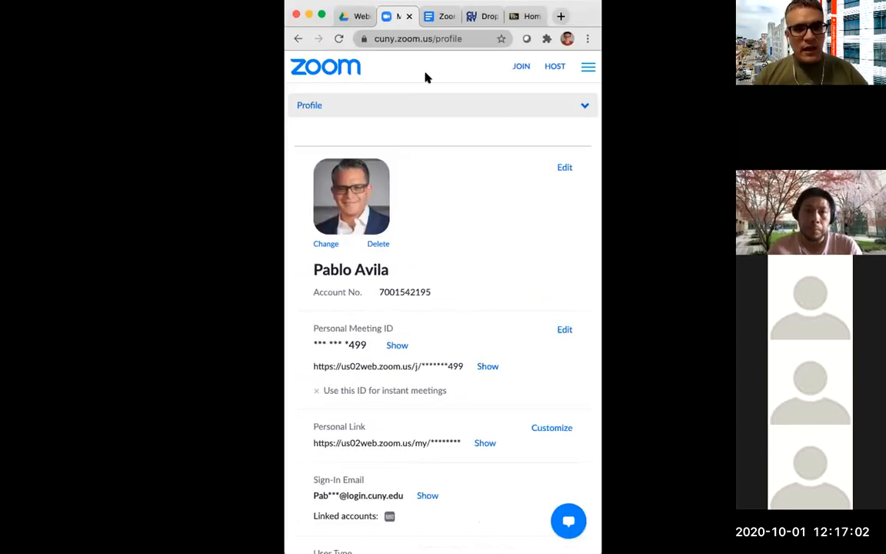
pyautogui.click(585, 107)
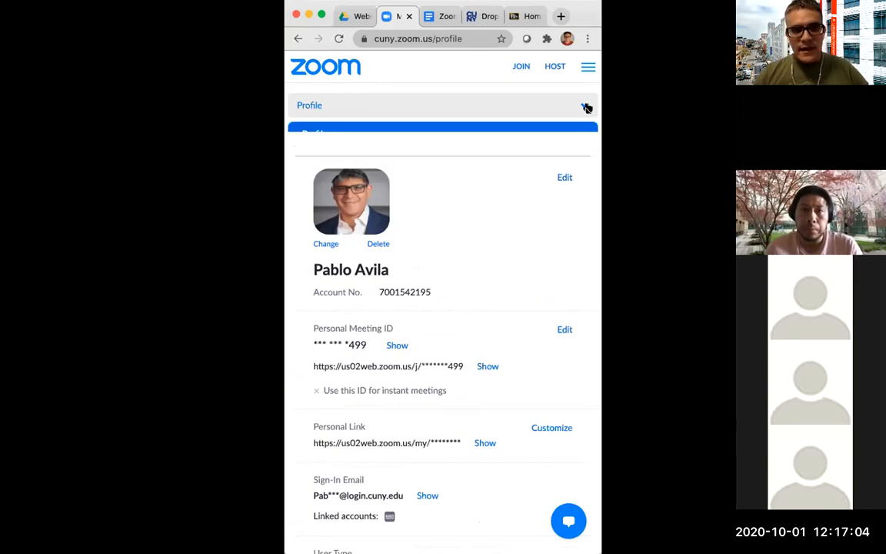
pyautogui.click(583, 107)
pyautogui.click(583, 108)
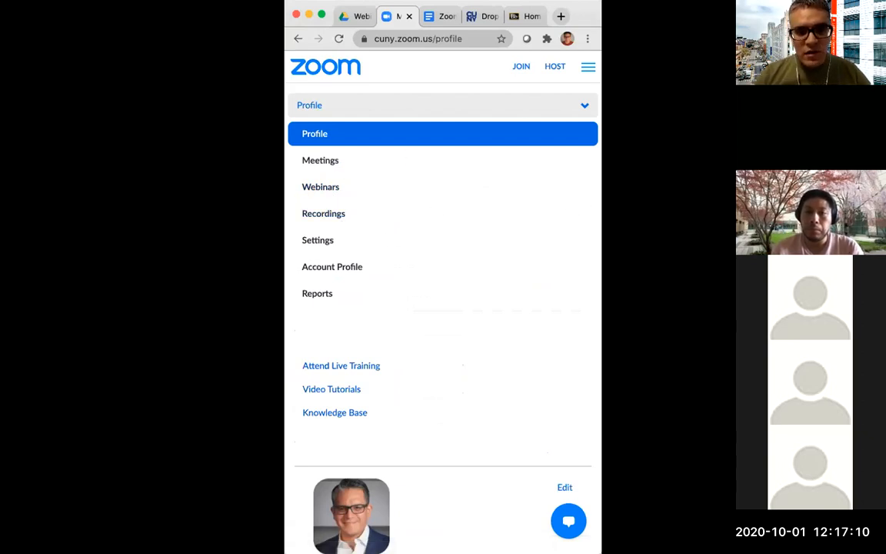
pyautogui.moveTo(601, 209); pyautogui.dragTo(880, 209)
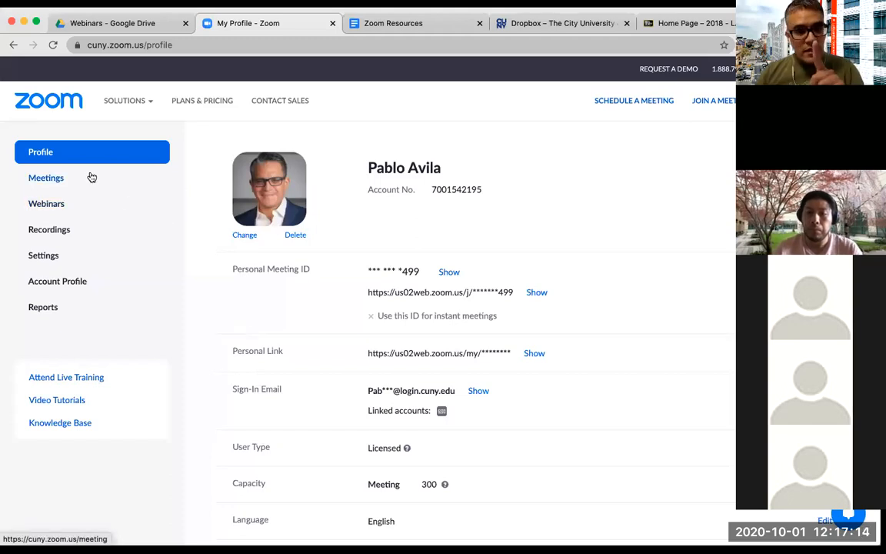
# Step: Open the Zoom account settings and review the meeting security options from Waiting Room through the passcode and authentication settings
pyautogui.click(57, 262)
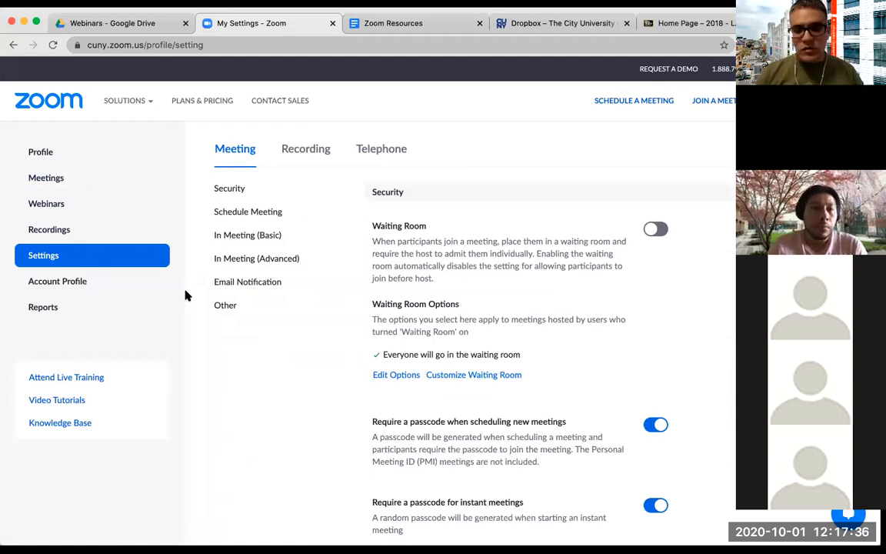
pyautogui.scroll(-2, 365, 362)
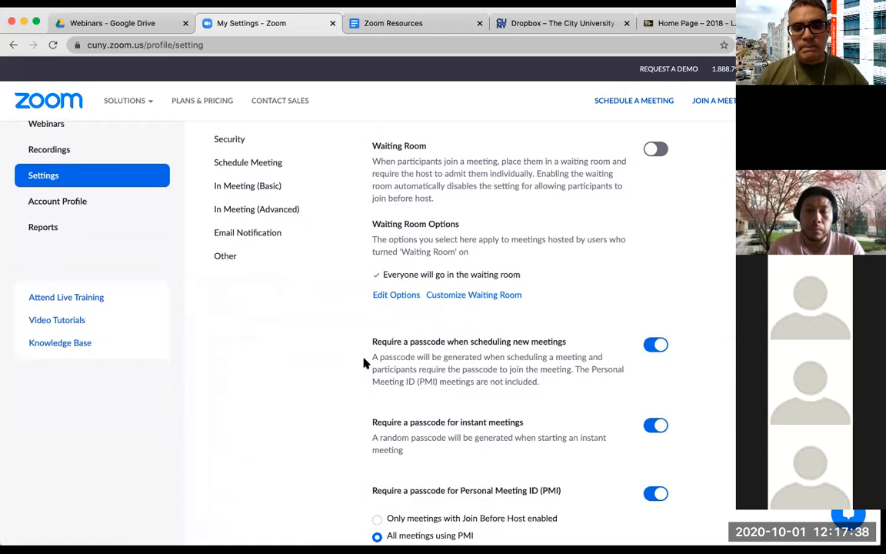
pyautogui.scroll(-1, 365, 362)
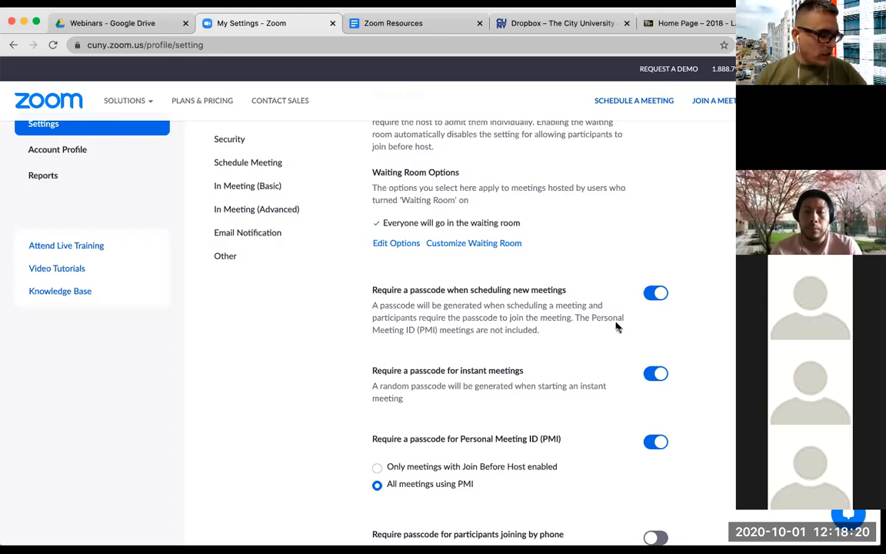
pyautogui.scroll(-2, 616, 327)
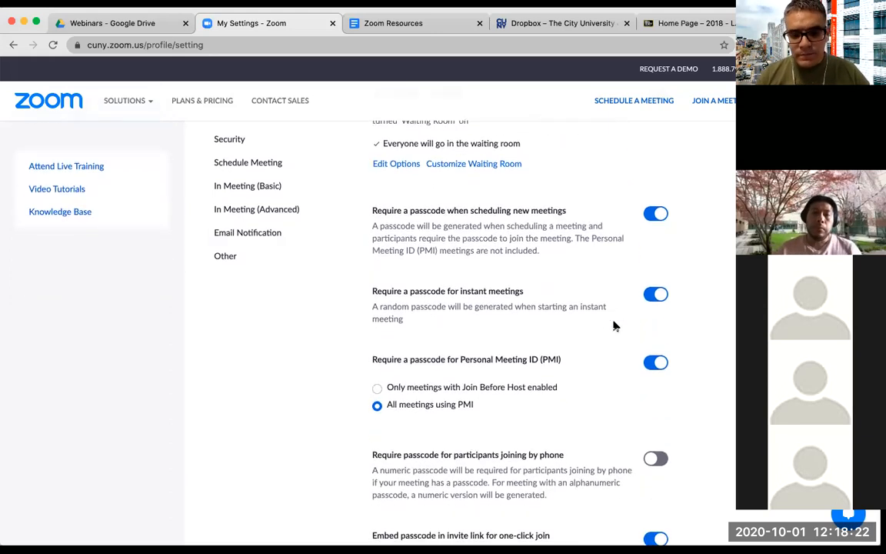
pyautogui.scroll(-3, 614, 326)
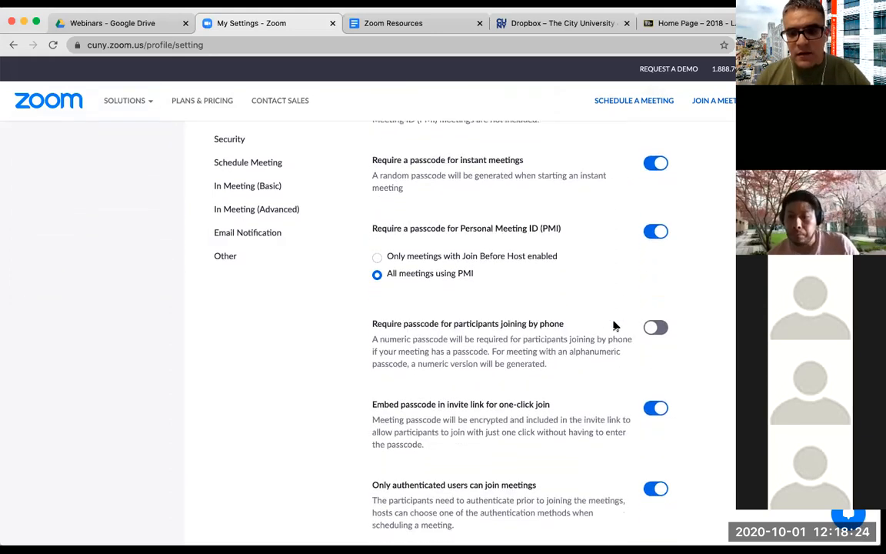
pyautogui.scroll(-5, 614, 326)
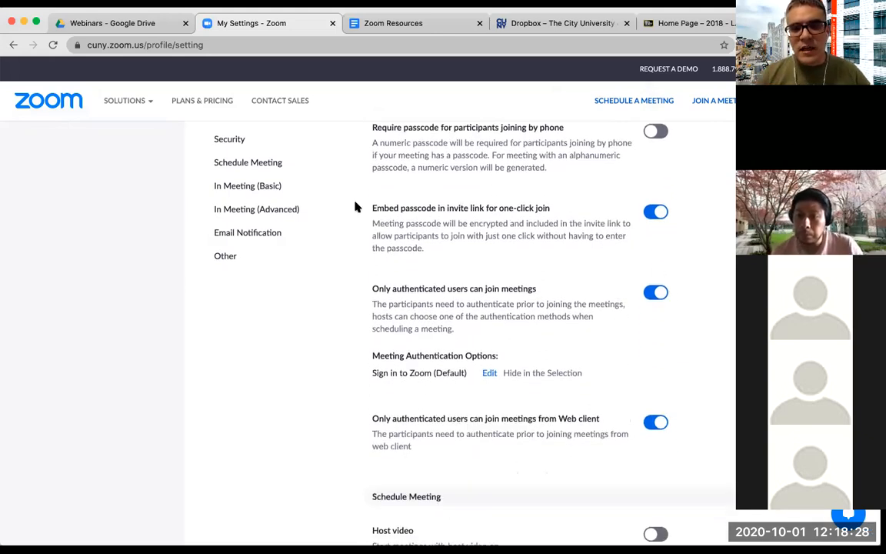
# Step: Highlight the "Embed passcode in invite link for one-click join" setting and its description for reading
pyautogui.tripleClick(370, 212)
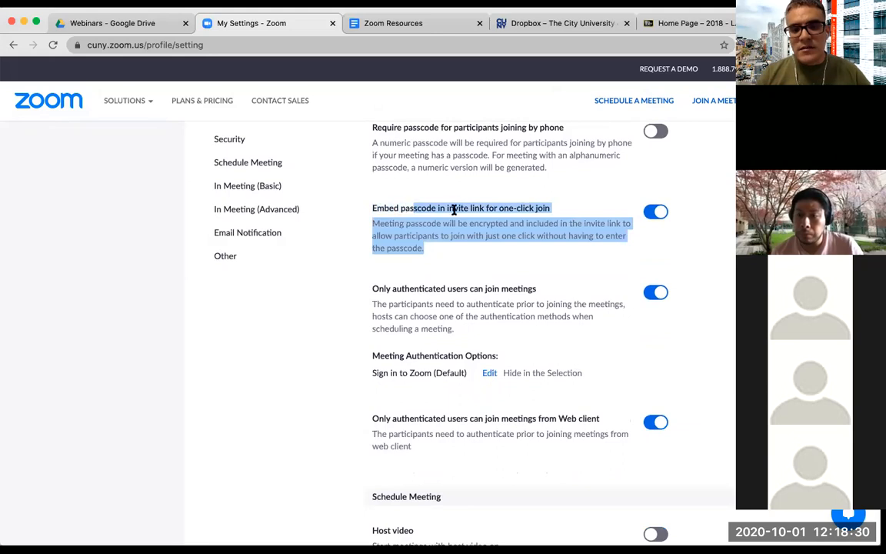
pyautogui.click(461, 223)
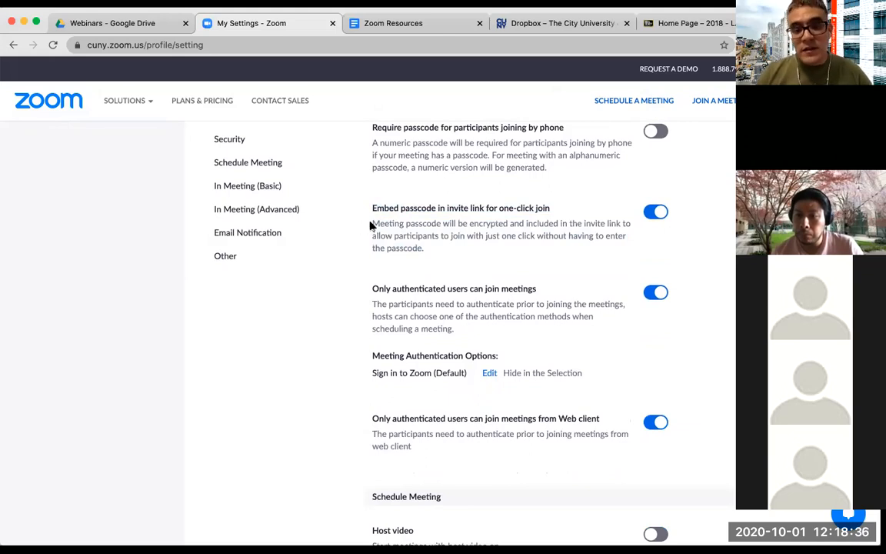
pyautogui.tripleClick(370, 224)
pyautogui.click(453, 229)
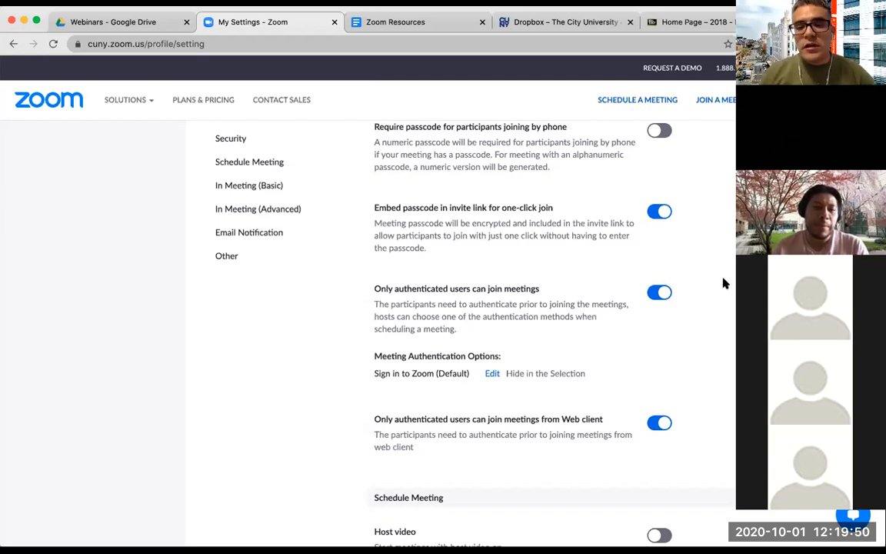
# Step: View the Webinars information page and return to the account settings
pyautogui.scroll(8, 726, 283)
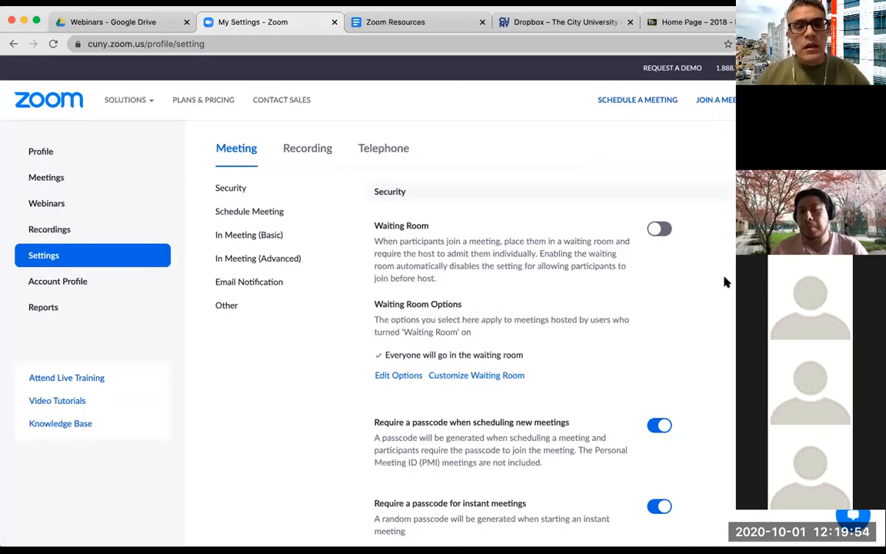
pyautogui.click(94, 209)
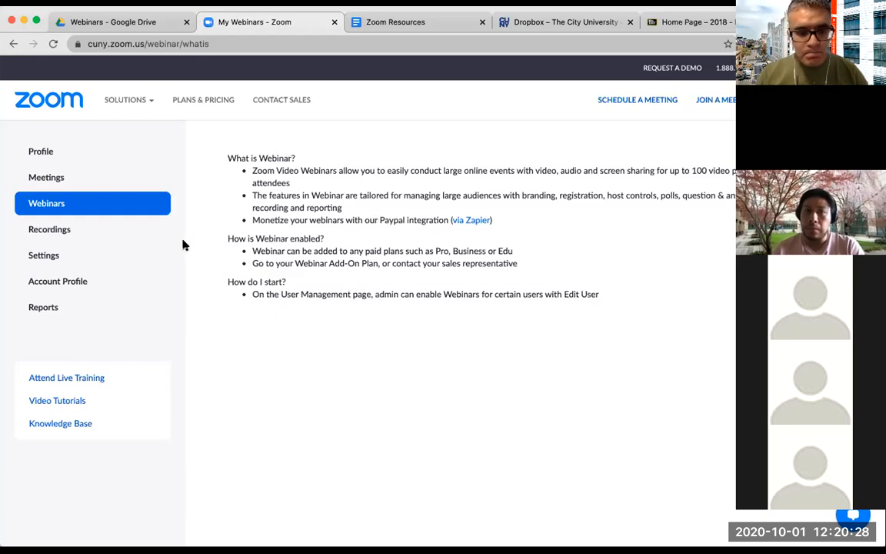
pyautogui.click(71, 257)
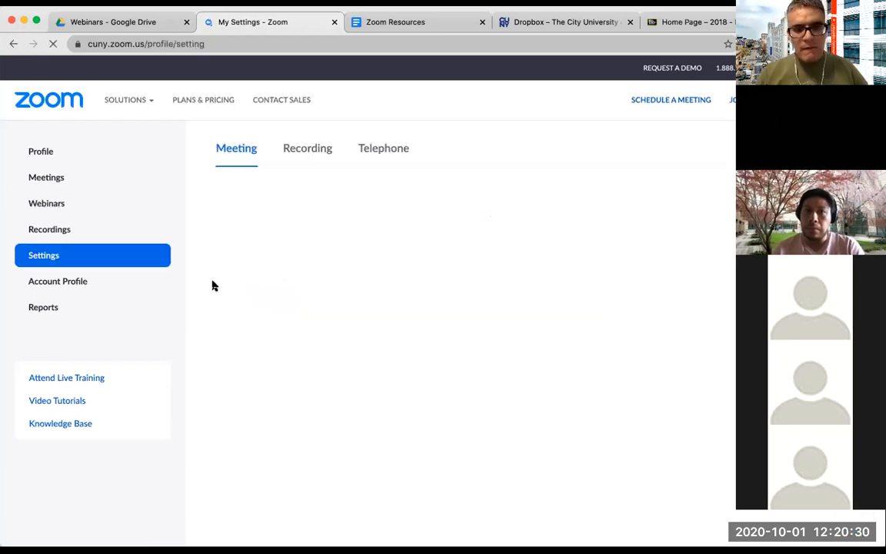
# Step: Search the meeting settings for "chat", examine the In Meeting (Basic) chat options, and return to the Security section
pyautogui.scroll(-5, 201, 289)
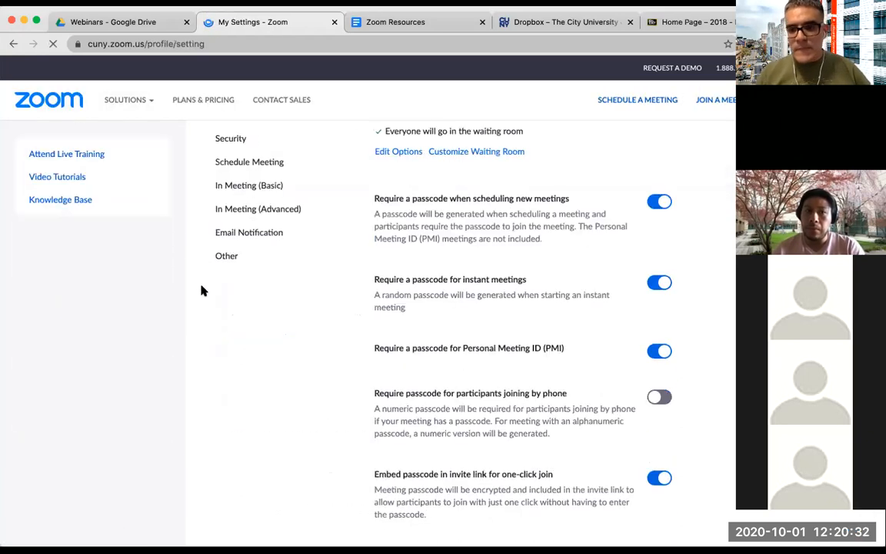
pyautogui.scroll(-5, 201, 286)
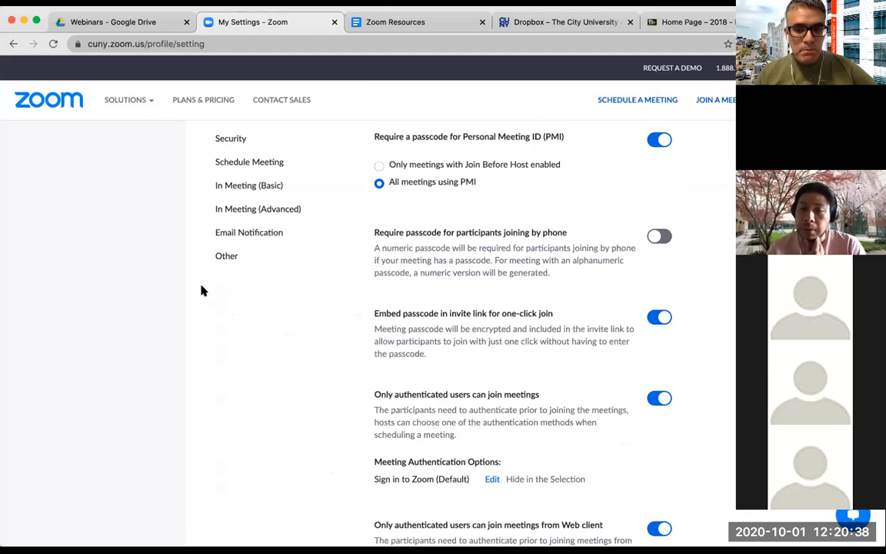
pyautogui.scroll(-4, 201, 291)
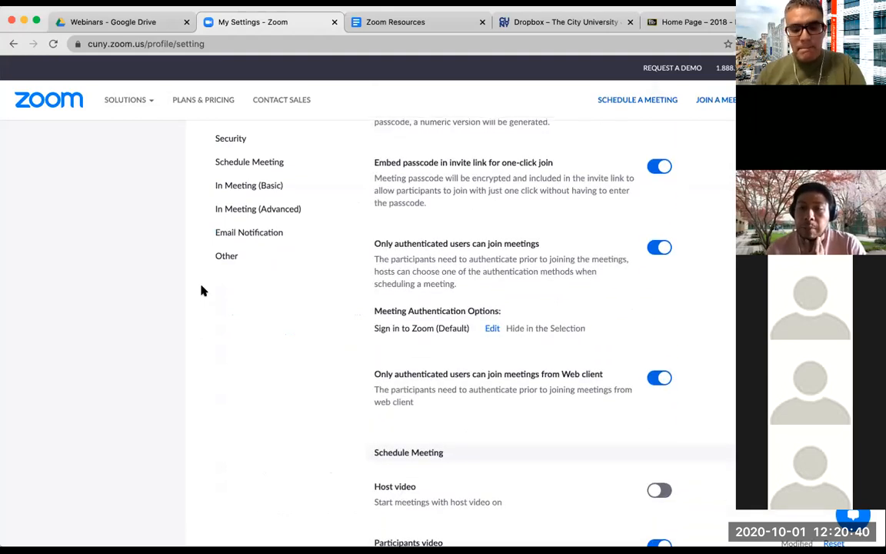
pyautogui.press('super+f')
pyautogui.write('chat')
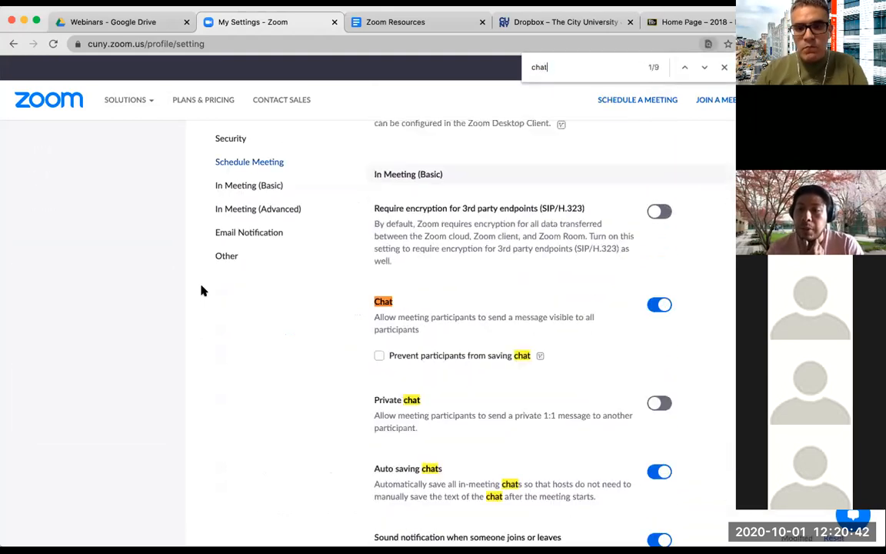
pyautogui.press('Escape')
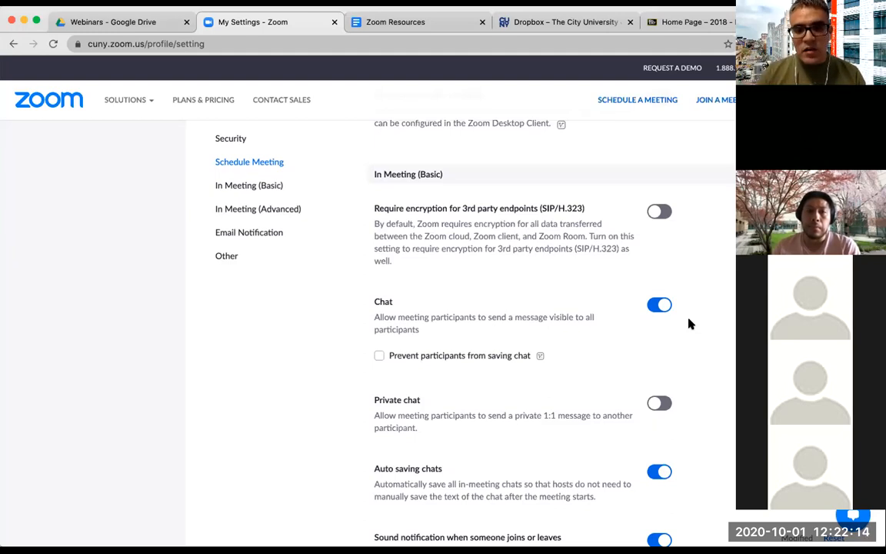
pyautogui.scroll(15, 689, 324)
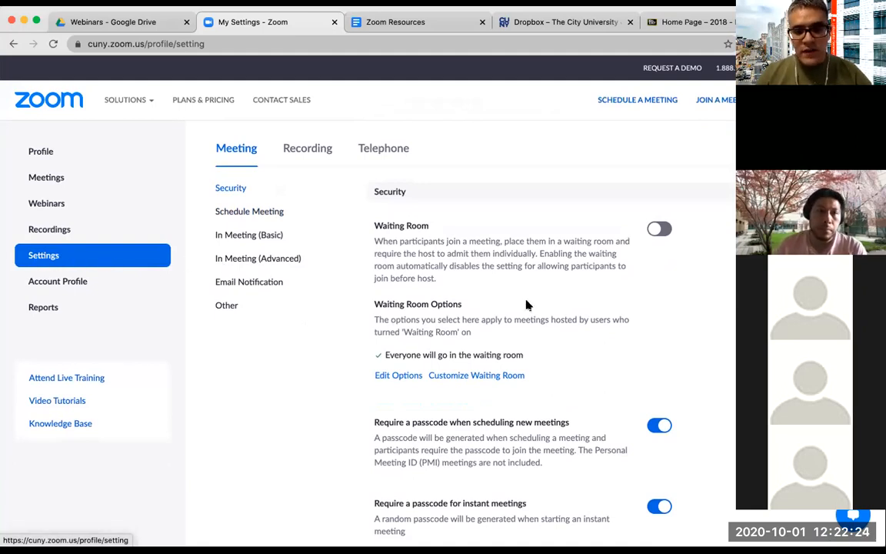
# Step: Find the "chat" entries in the meeting settings and examine the Chat, Private chat and Auto saving chats options
pyautogui.scroll(-5, 538, 306)
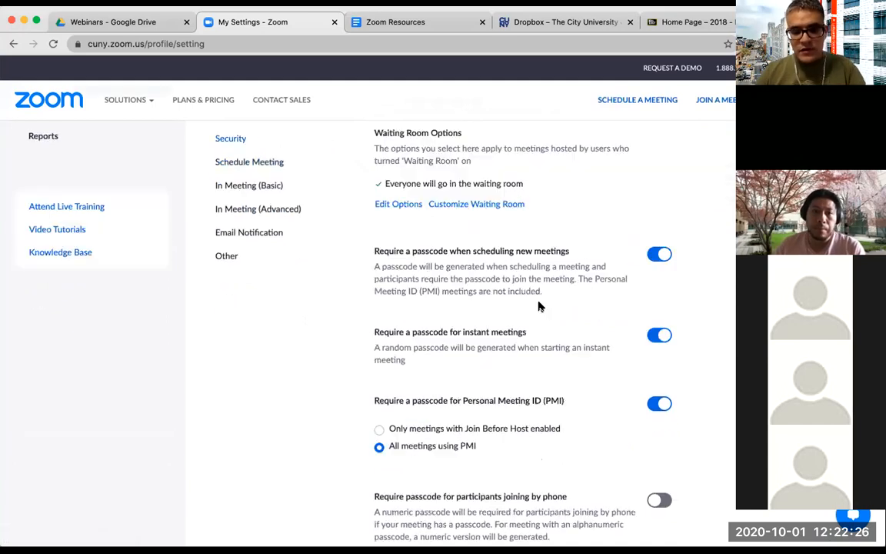
pyautogui.hotkey('ctrl', 'f')
pyautogui.write('chat')
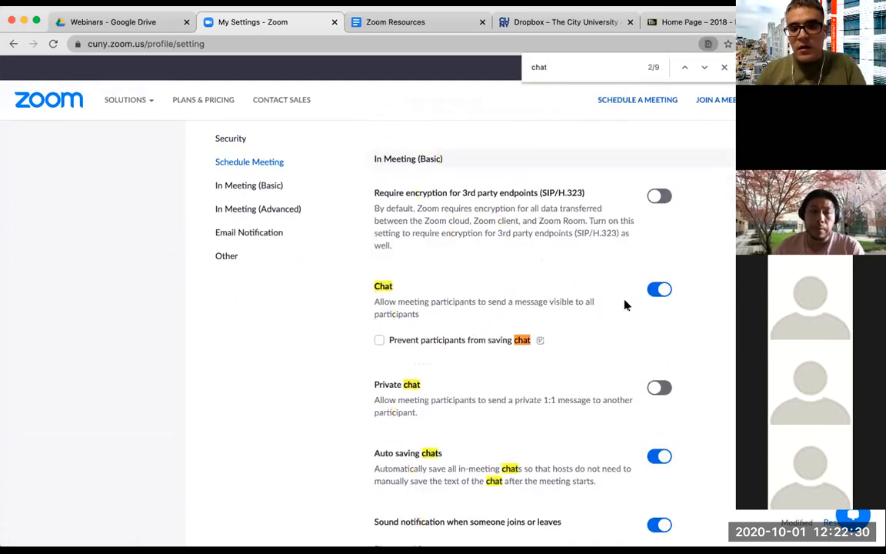
pyautogui.press('Escape')
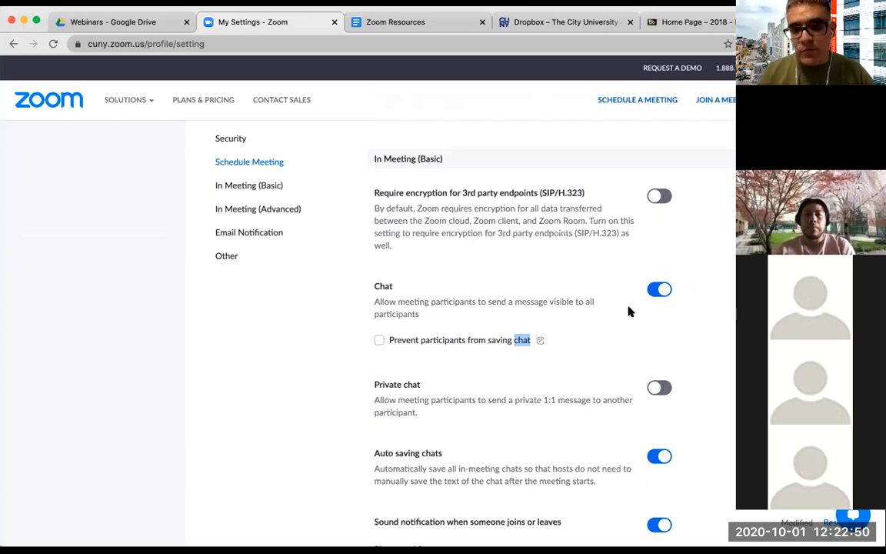
# Step: Try enabling "Prevent participants from saving chat" and discard the change
pyautogui.click(378, 344)
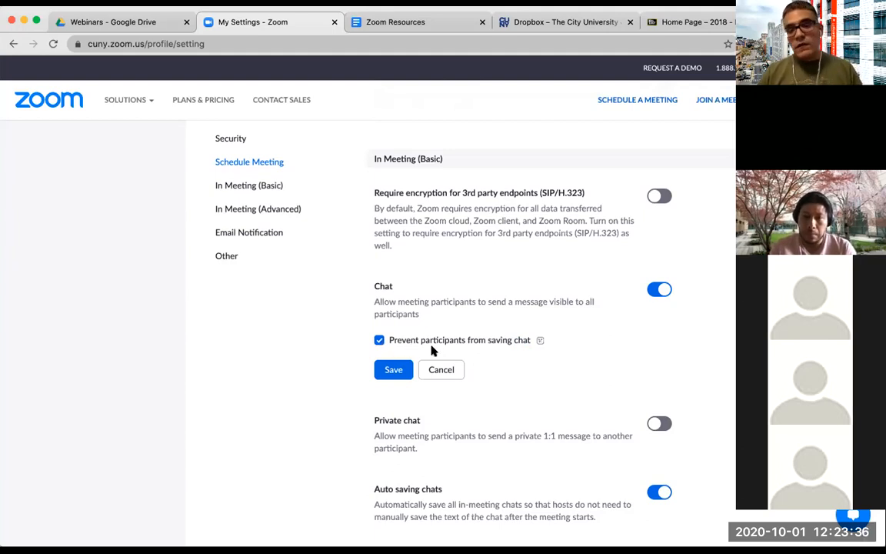
pyautogui.click(442, 370)
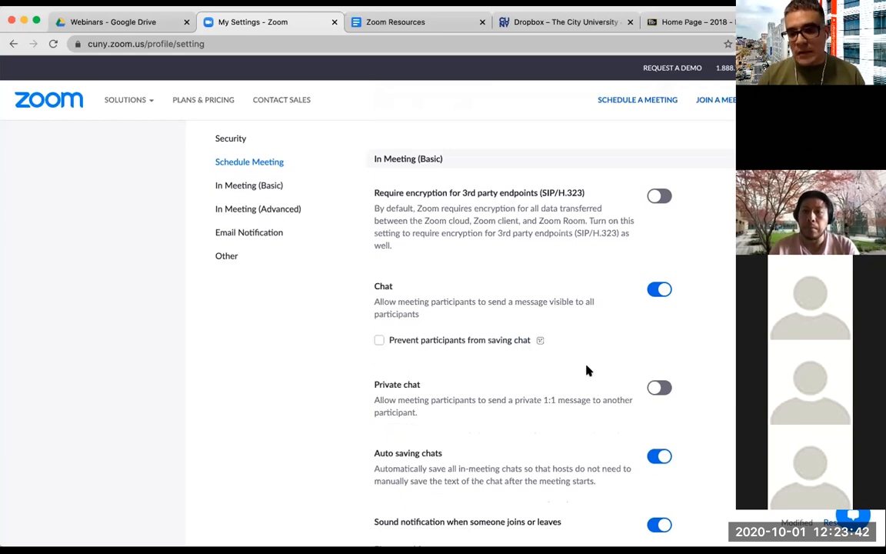
# Step: Try restricting in-meeting file transfer to the specified file types ".doc, xls, .pdf" and discard the change
pyautogui.scroll(-3, 523, 323)
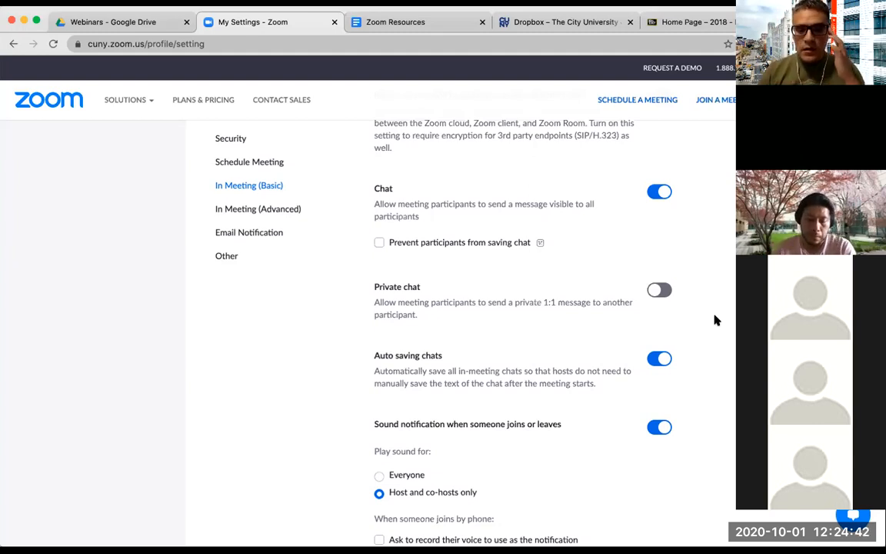
pyautogui.scroll(-3, 715, 320)
pyautogui.scroll(-5, 696, 317)
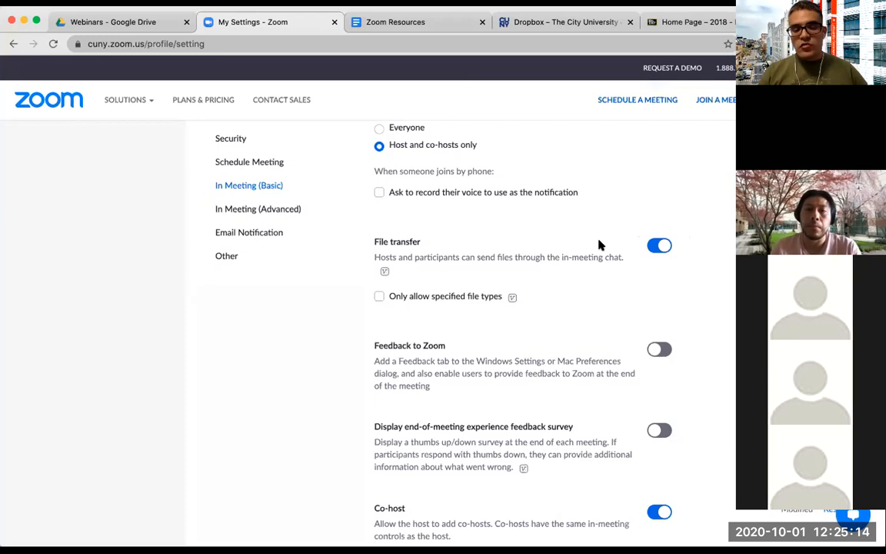
pyautogui.click(379, 298)
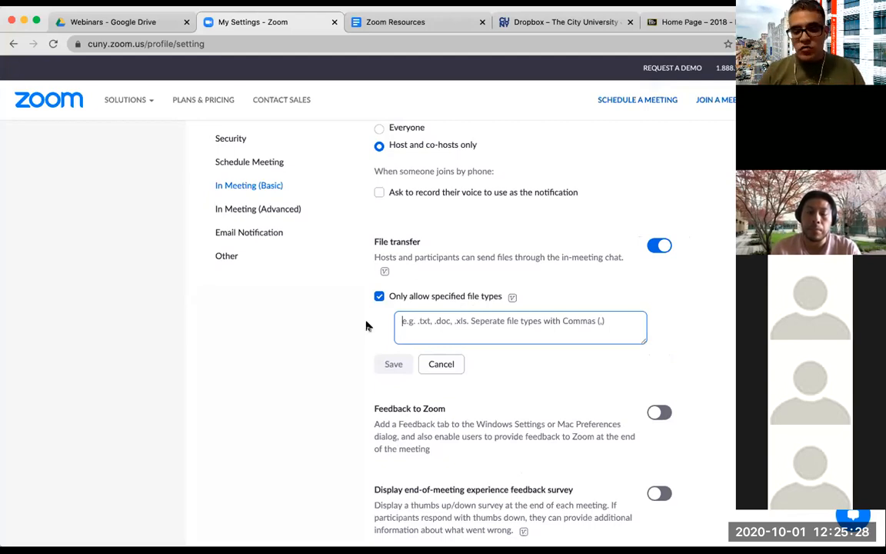
pyautogui.write('.doc,')
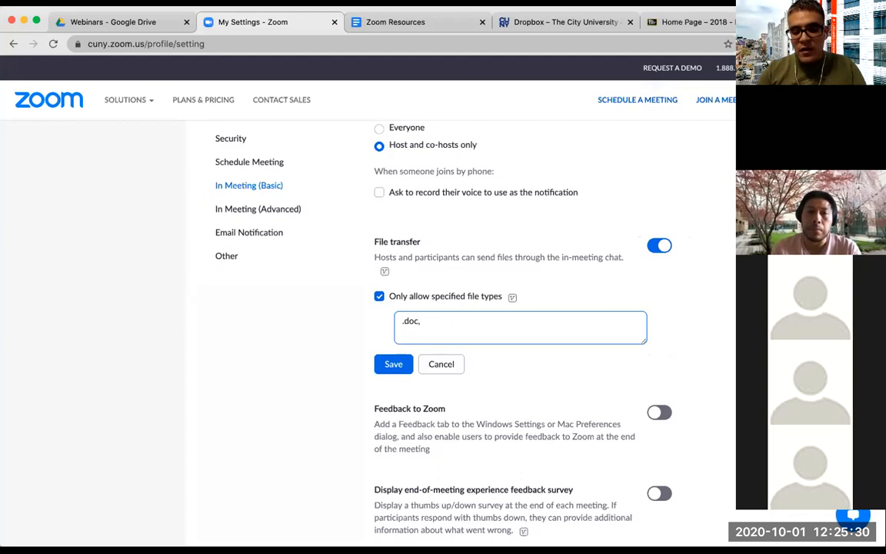
pyautogui.write(' xls,')
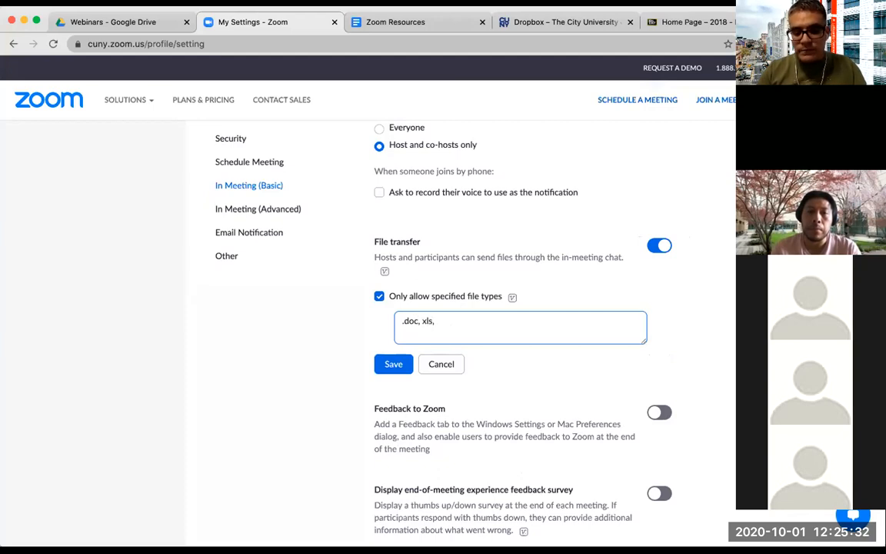
pyautogui.write(' .pdf')
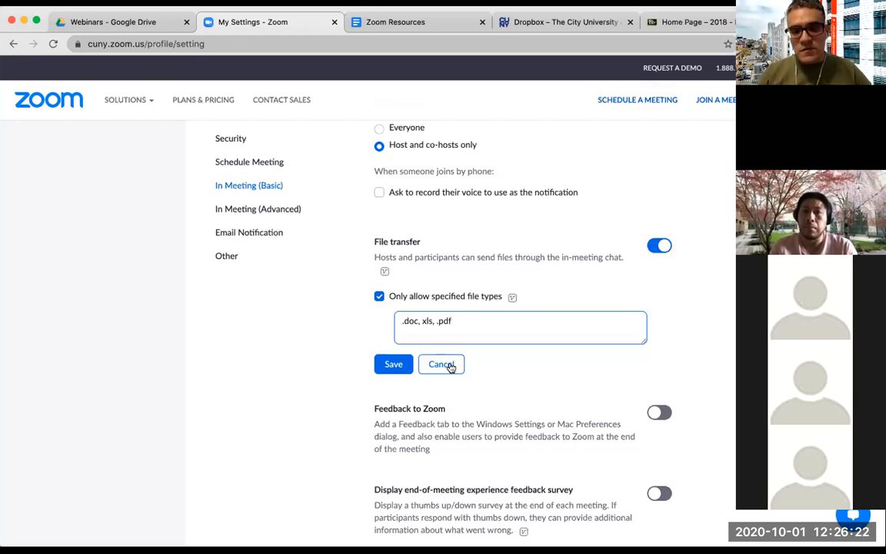
pyautogui.click(451, 365)
pyautogui.click(390, 295)
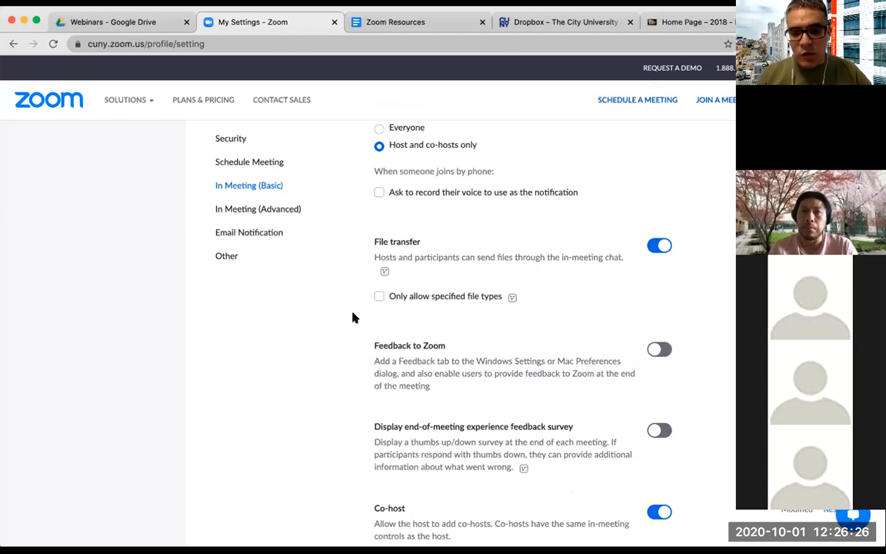
# Step: Review the In Meeting (Basic) settings from co-host and polling through screen sharing and whiteboard, and search for "non" to examine Nonverbal feedback
pyautogui.scroll(-4, 354, 318)
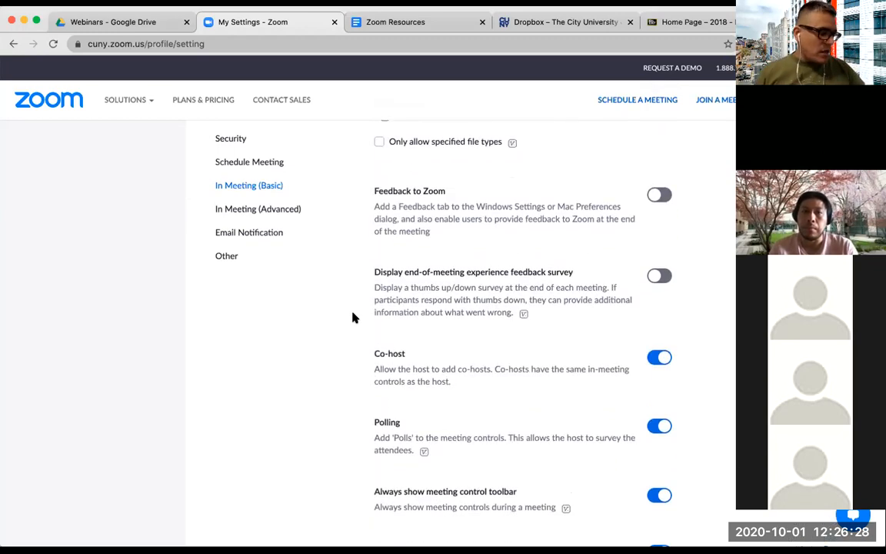
pyautogui.scroll(-4, 354, 319)
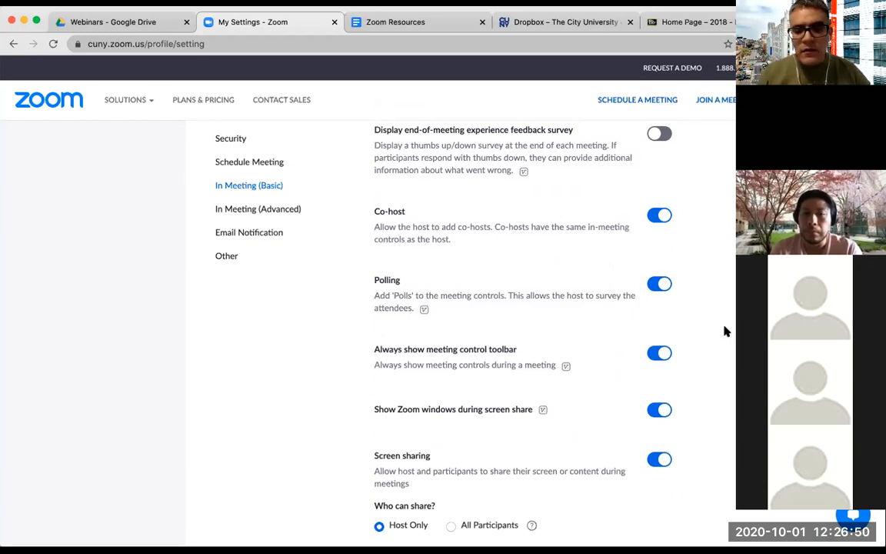
pyautogui.scroll(-1, 709, 332)
pyautogui.scroll(-8, 709, 332)
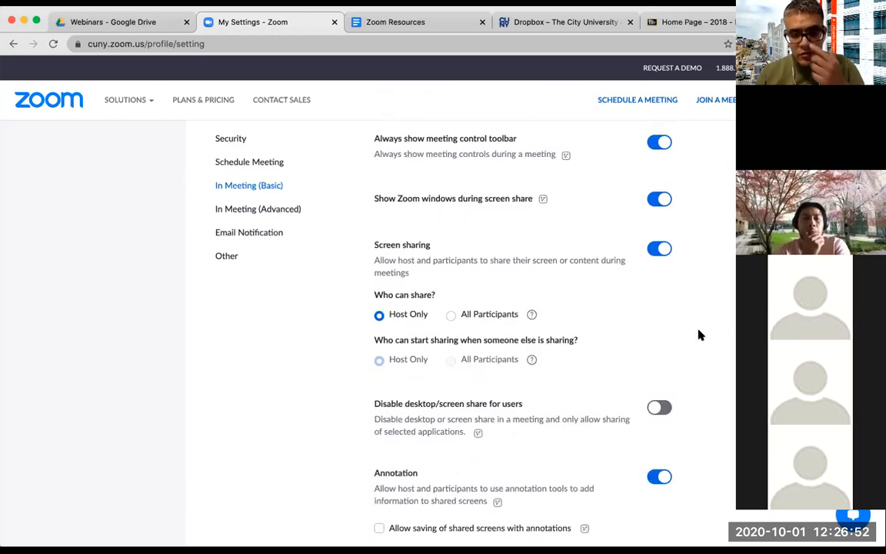
pyautogui.scroll(-6, 700, 335)
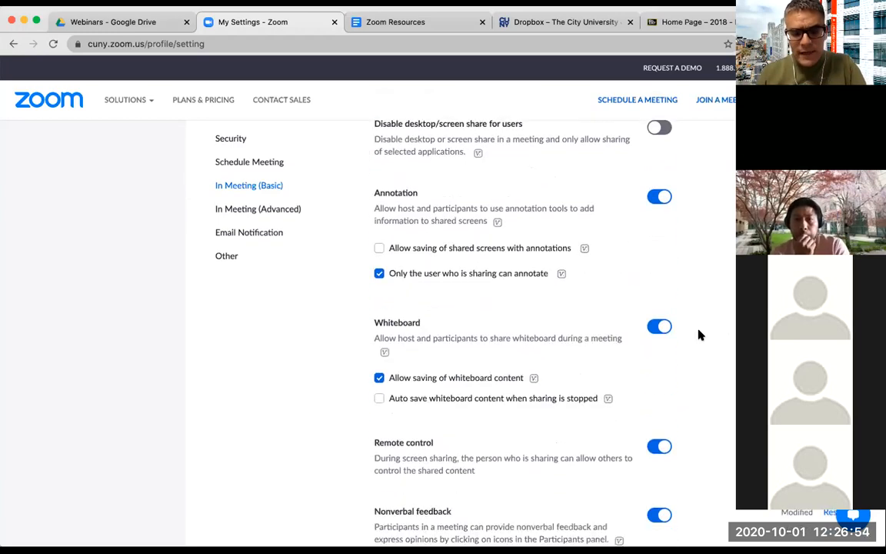
pyautogui.press('super+f')
pyautogui.write('non')
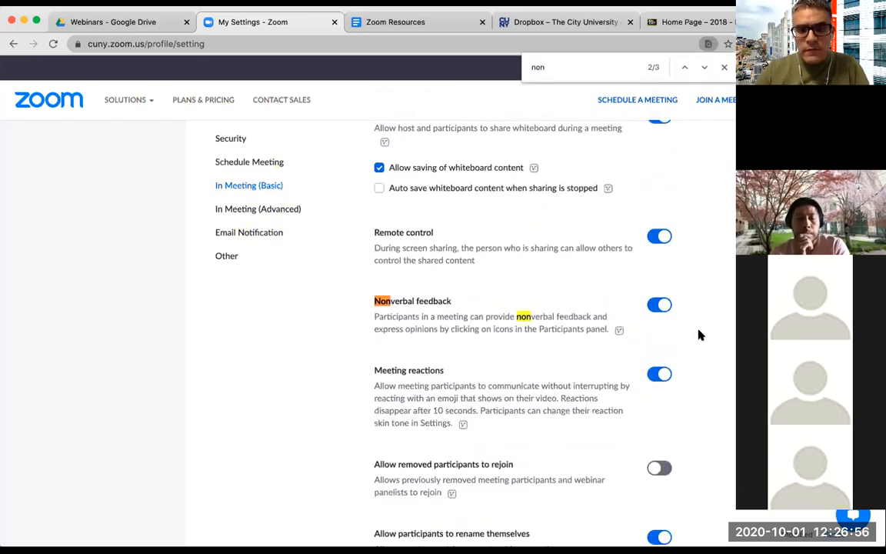
pyautogui.press('Escape')
pyautogui.click(700, 335)
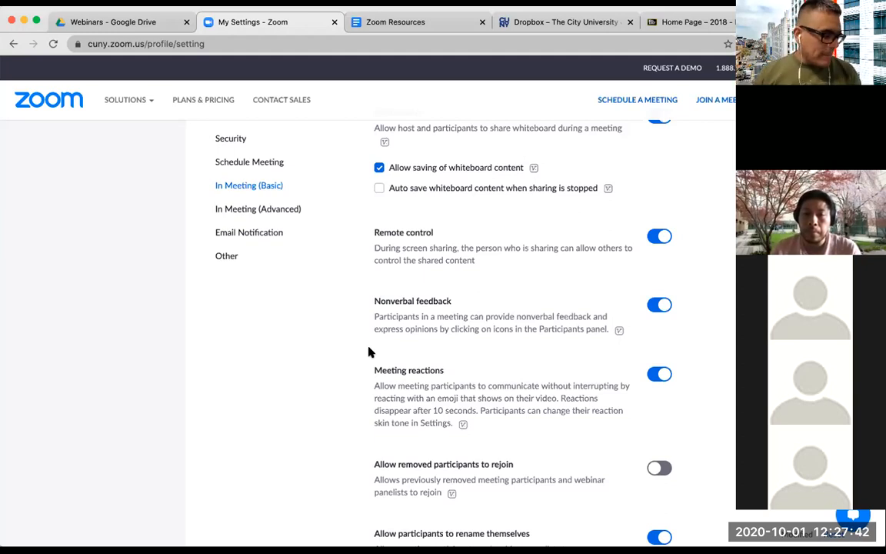
# Step: Review the remaining In Meeting (Basic) options and the In Meeting (Advanced) breakout room, closed captioning and virtual background settings
pyautogui.scroll(-5, 368, 351)
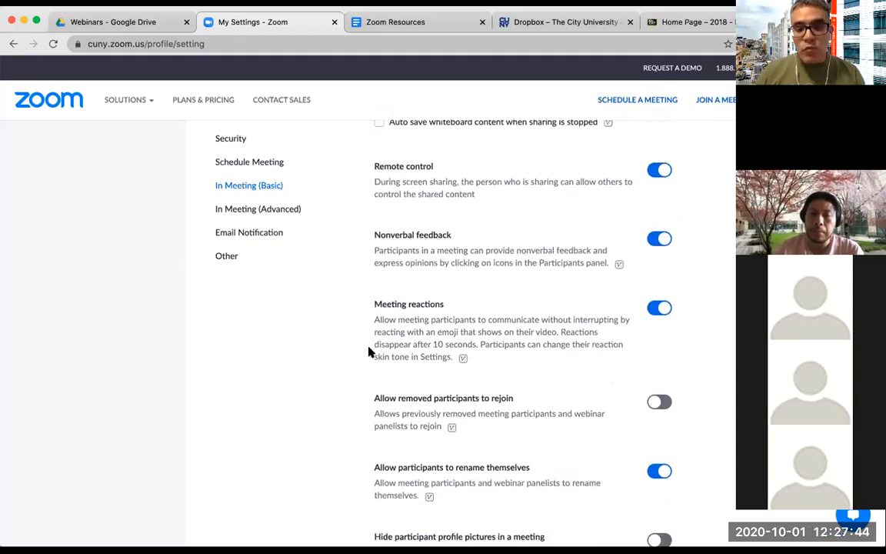
pyautogui.scroll(-8, 369, 351)
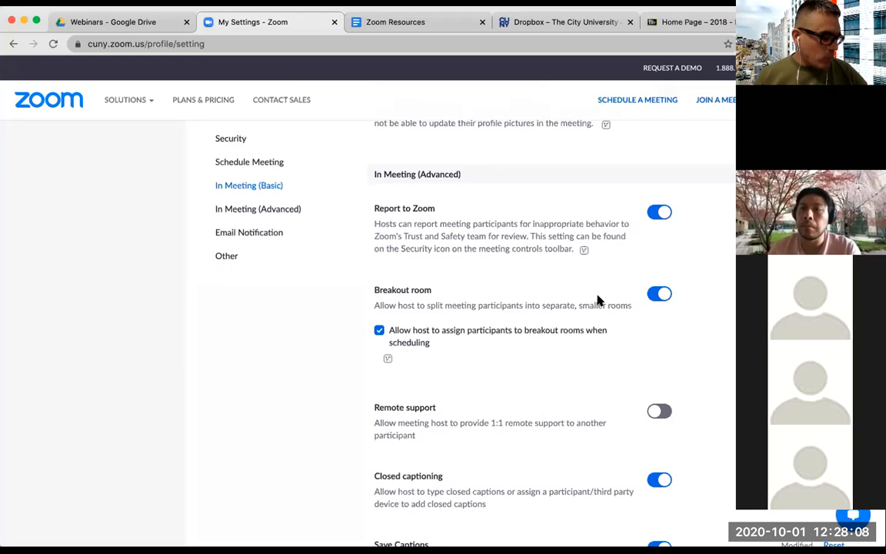
pyautogui.scroll(-4, 599, 300)
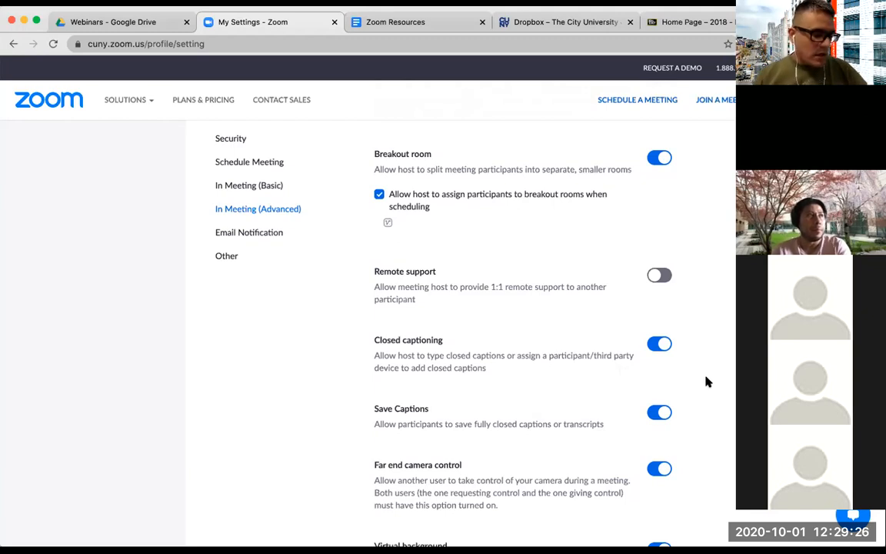
pyautogui.scroll(-5, 708, 381)
pyautogui.scroll(-5, 708, 381)
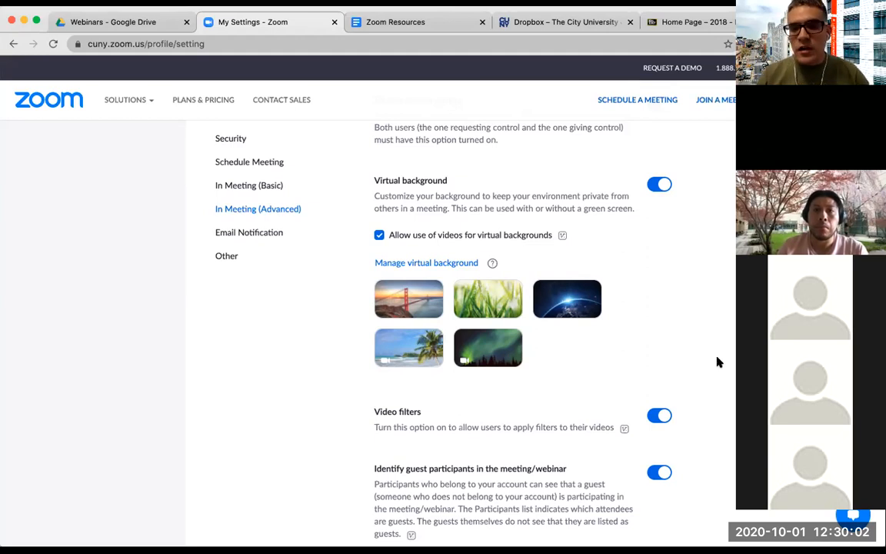
pyautogui.scroll(2, 717, 362)
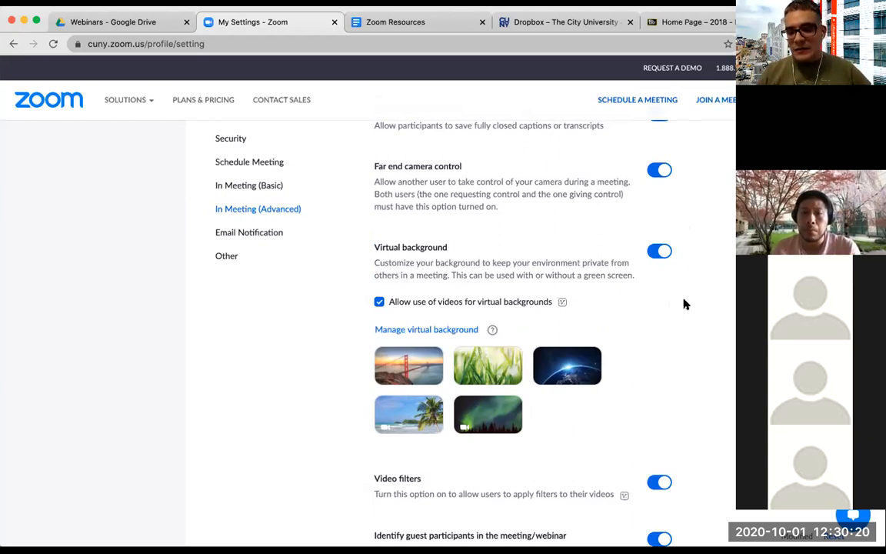
# Step: Open the meetings list, start scheduling a new meeting, and set its topic to FYS101
pyautogui.scroll(15, 685, 304)
pyautogui.scroll(20, 685, 303)
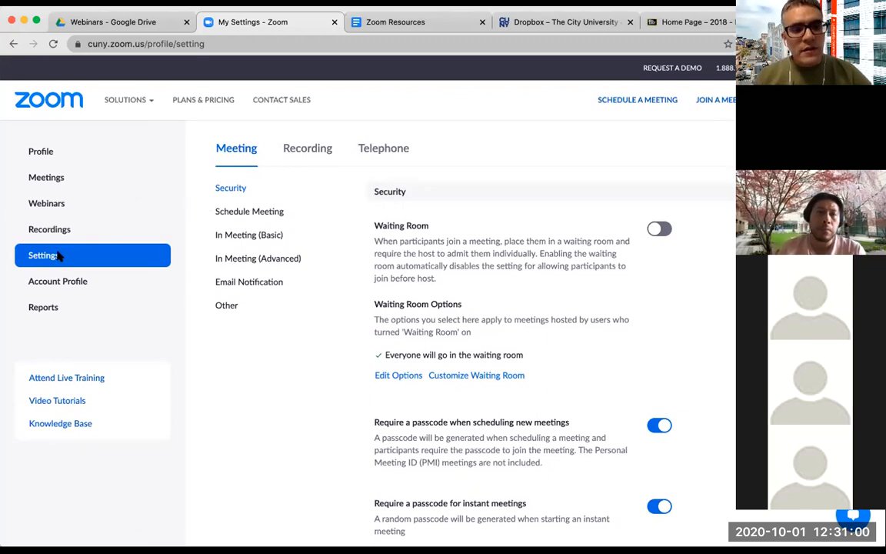
pyautogui.click(47, 181)
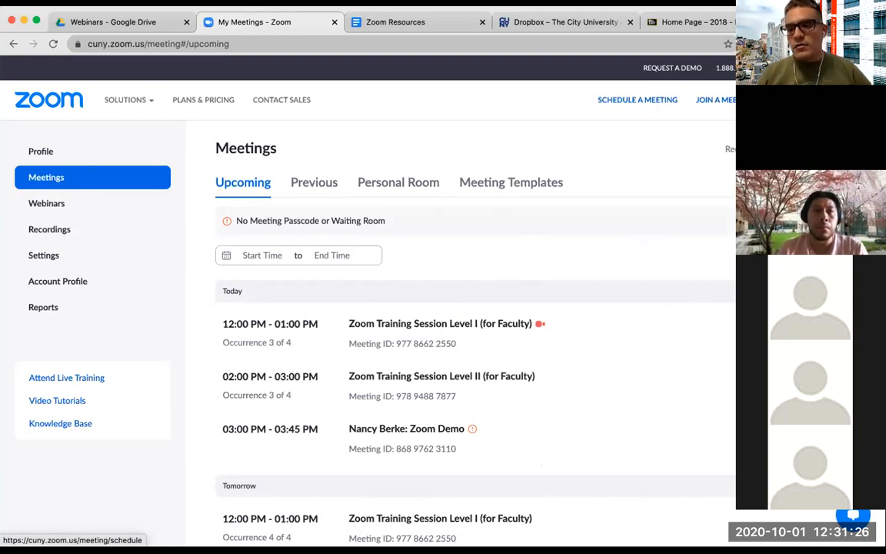
pyautogui.click(769, 148)
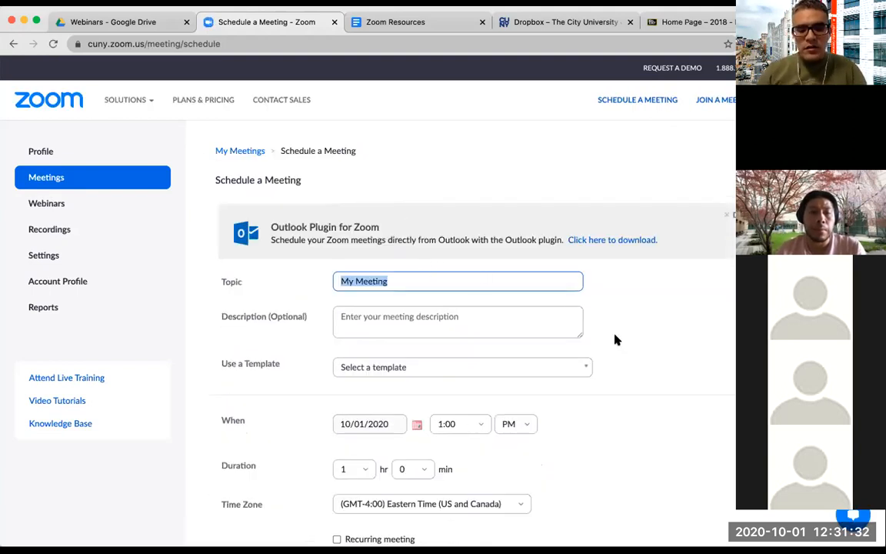
pyautogui.write('FYS101')
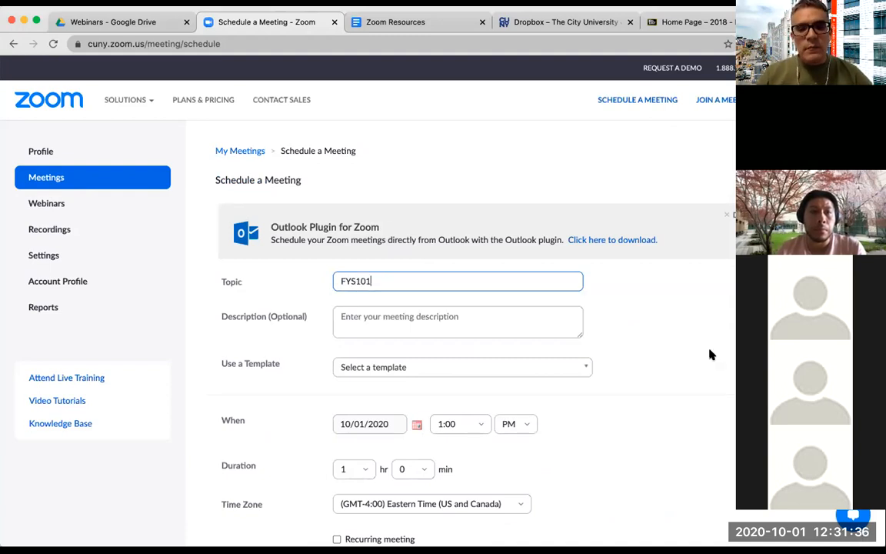
# Step: Highlight the optional Description label and activate the empty meeting description field
pyautogui.scroll(-3, 711, 355)
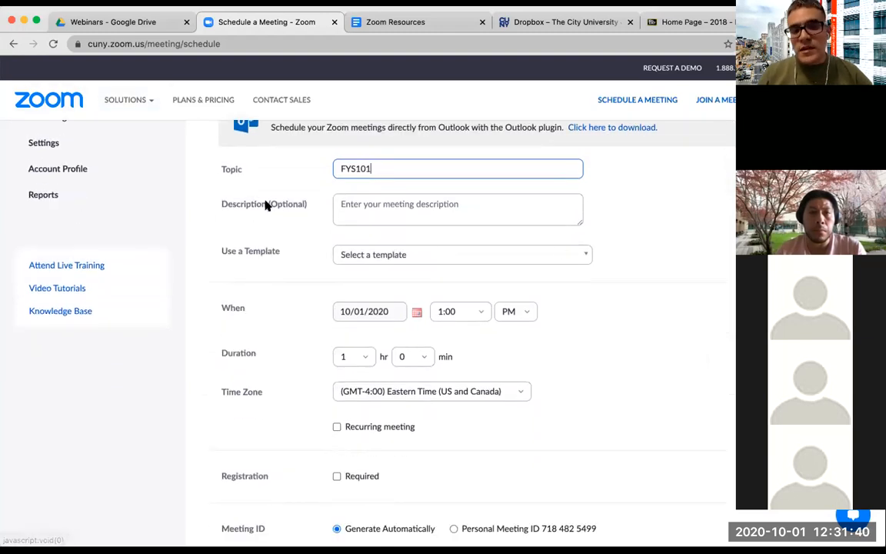
pyautogui.moveTo(267, 205); pyautogui.dragTo(307, 205)
pyautogui.click(315, 204)
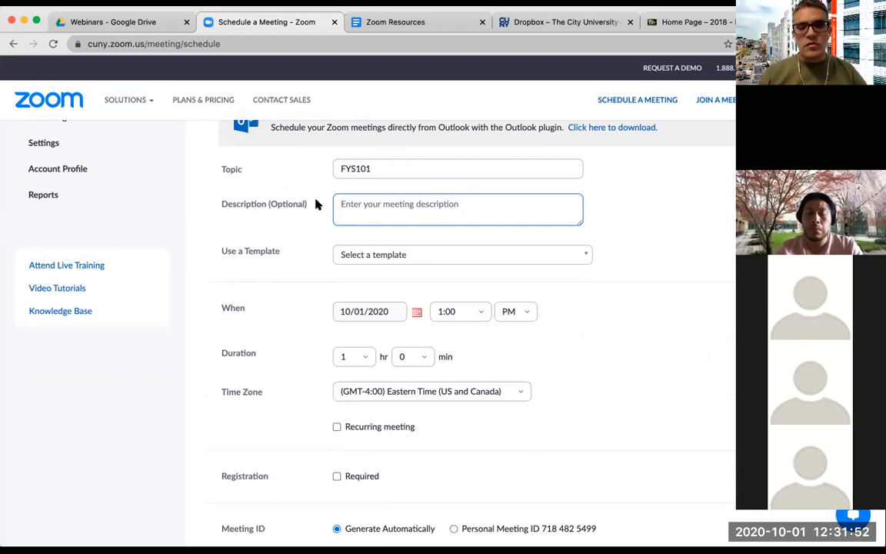
# Step: Set the meeting date to 10/03/2020 using the calendar
pyautogui.scroll(-1, 283, 256)
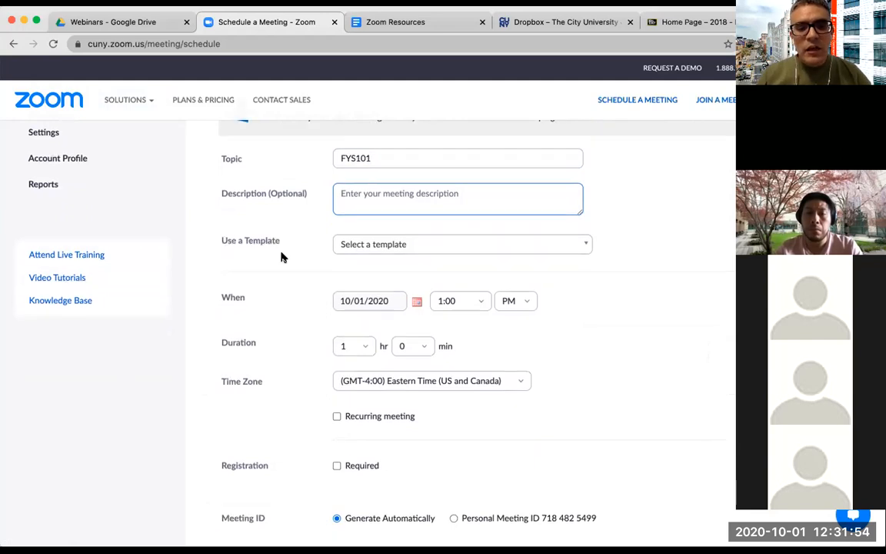
pyautogui.scroll(-4, 283, 257)
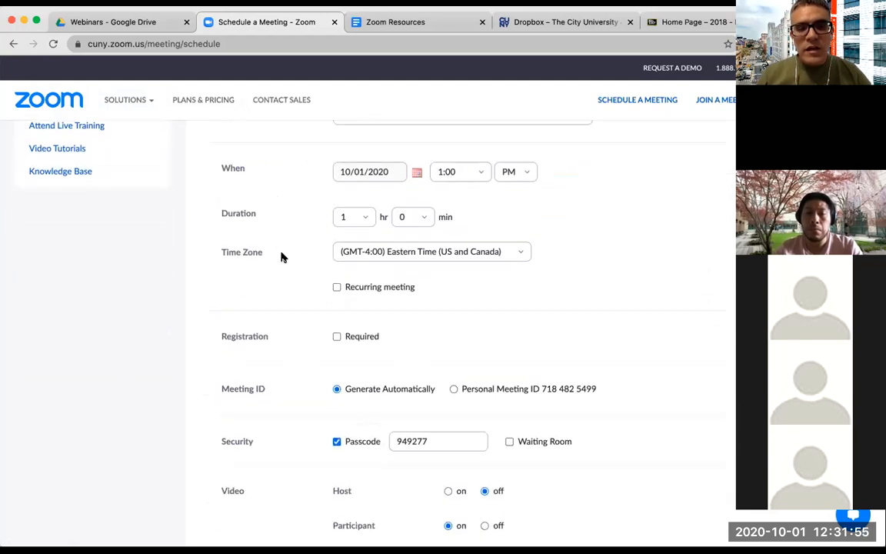
pyautogui.click(416, 172)
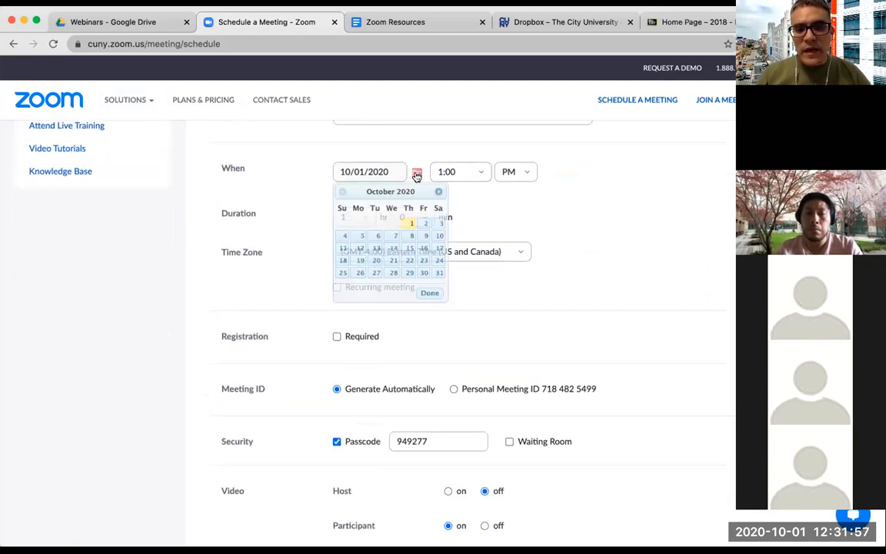
pyautogui.click(437, 224)
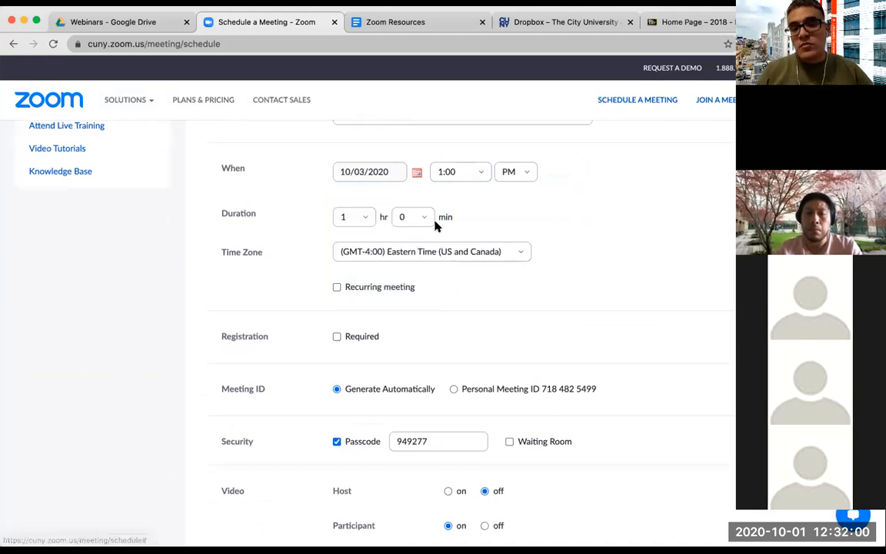
# Step: Enter a custom start time of 1:15 for the meeting
pyautogui.click(477, 173)
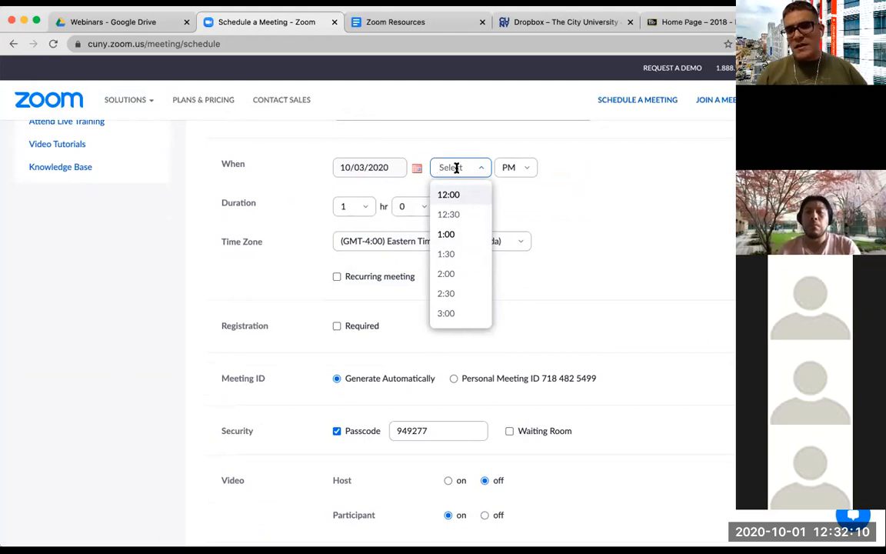
pyautogui.write('1:115')
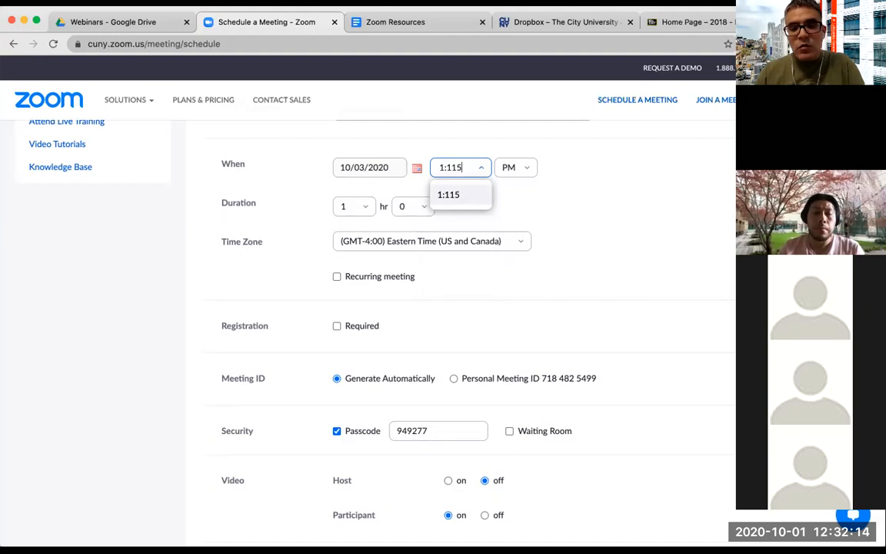
pyautogui.press('BackSpace')
pyautogui.press('BackSpace')
pyautogui.write('5')
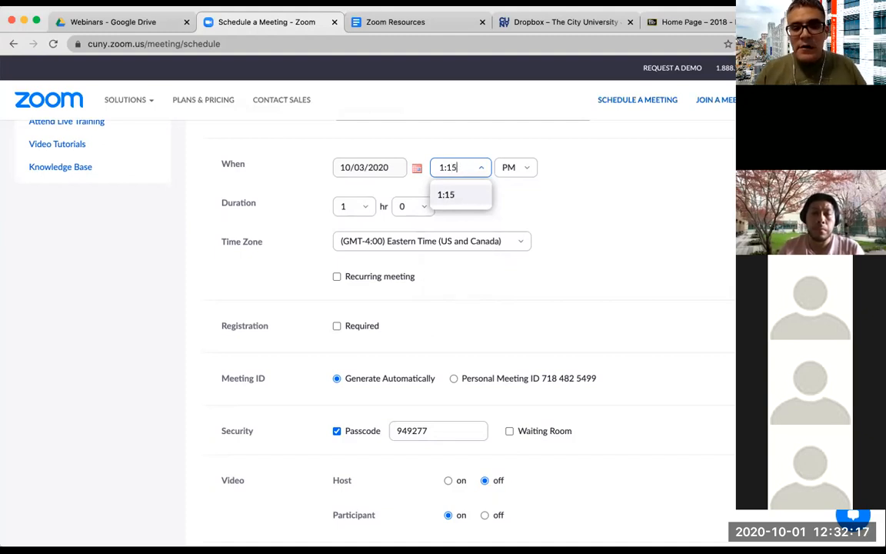
pyautogui.click(450, 195)
pyautogui.scroll(3, 592, 223)
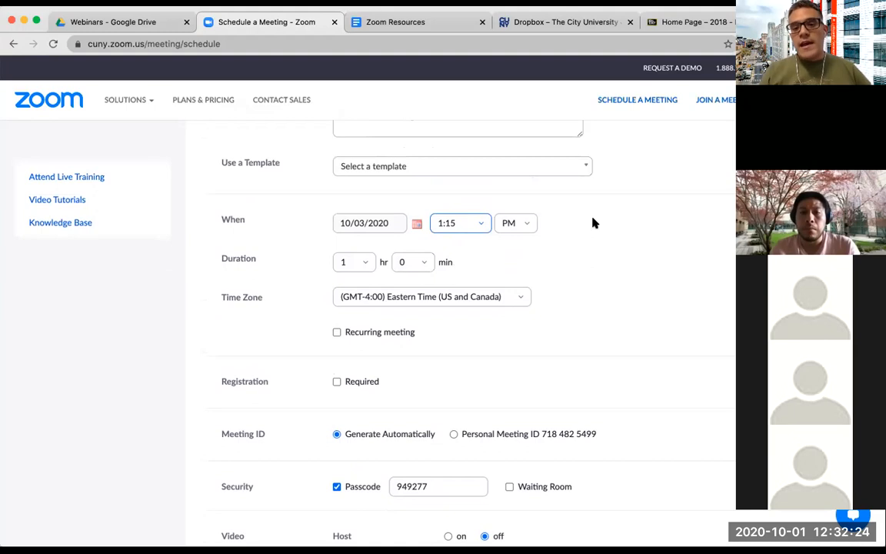
# Step: Set the meeting start time to 1:00 and its duration to 1 hour 15 minutes
pyautogui.click(481, 225)
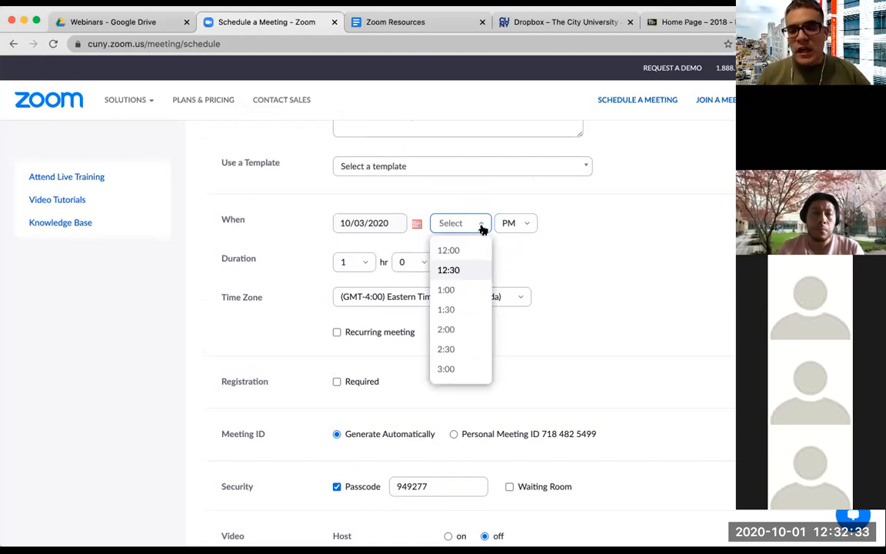
pyautogui.click(459, 292)
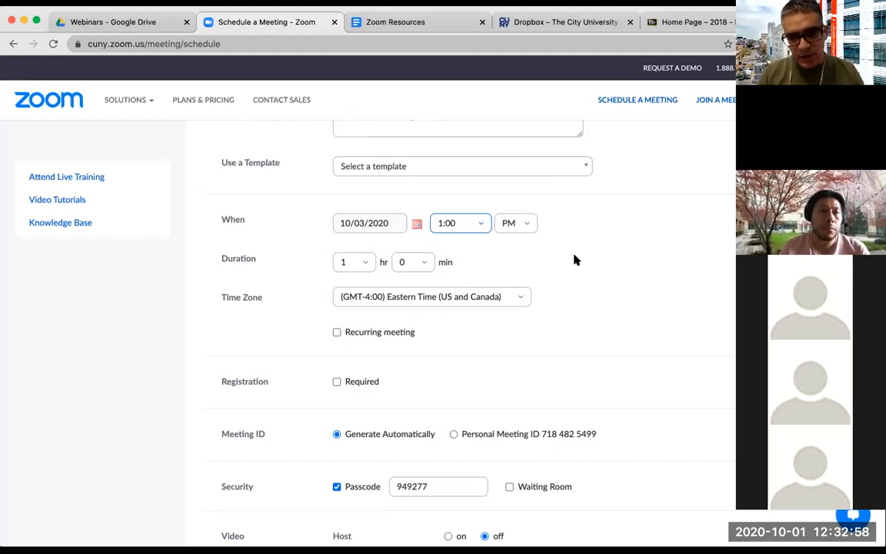
pyautogui.click(364, 263)
pyautogui.click(344, 332)
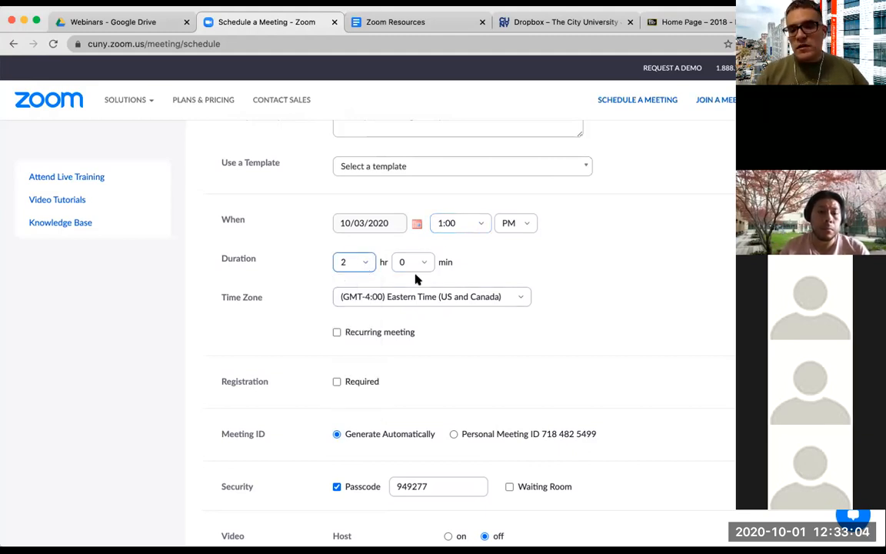
pyautogui.click(421, 263)
pyautogui.click(407, 311)
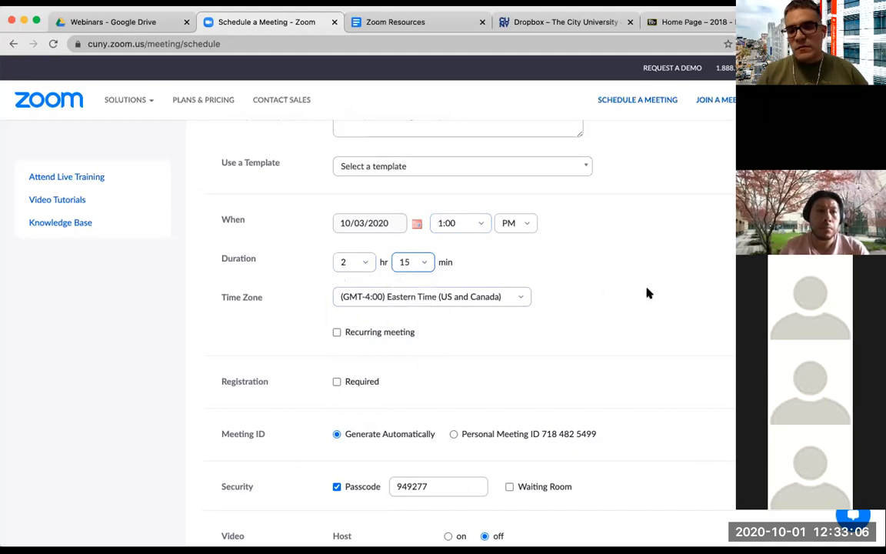
pyautogui.click(355, 261)
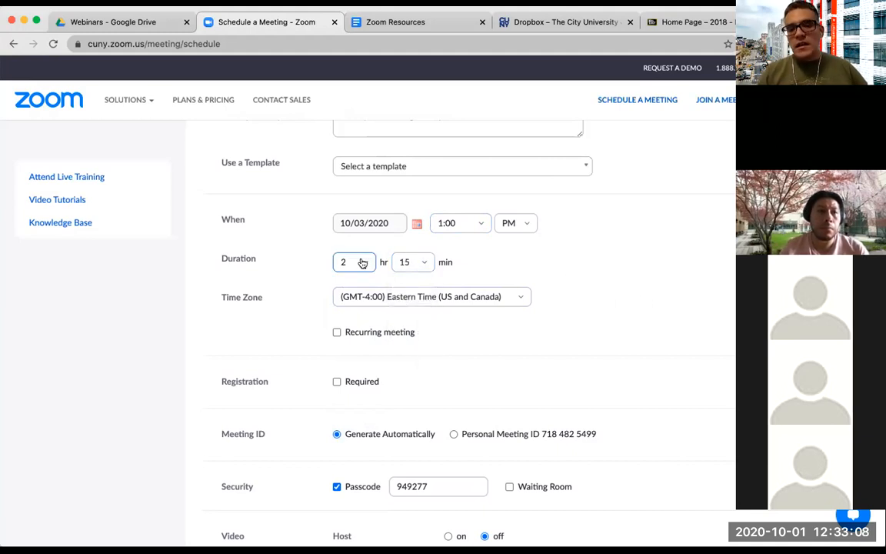
pyautogui.click(347, 306)
pyautogui.click(549, 274)
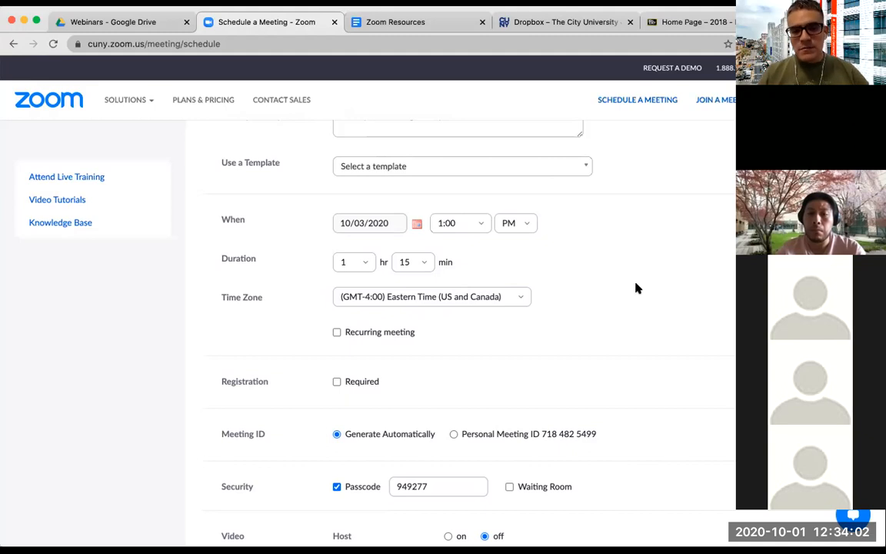
# Step: Review the scheduling form's topic, description, date, duration, time zone, registration, meeting ID and security fields
pyautogui.scroll(-1, 641, 286)
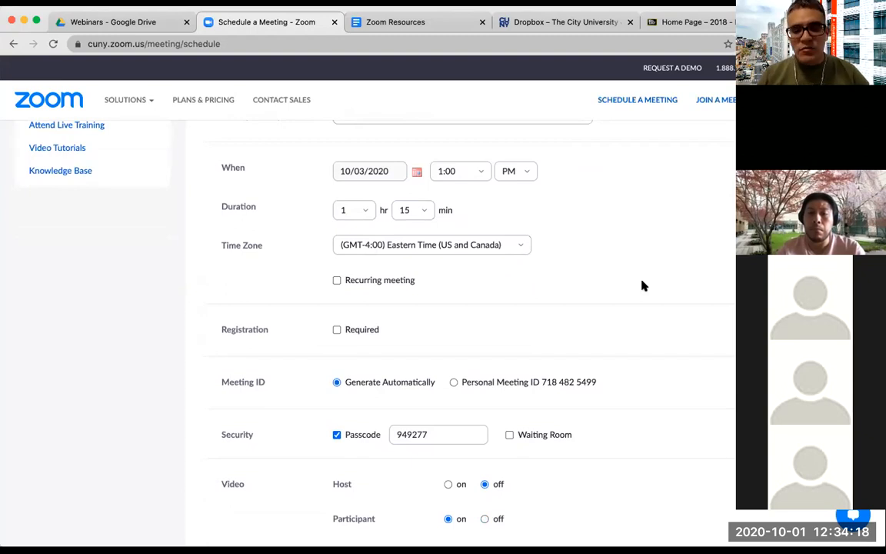
pyautogui.scroll(1, 643, 285)
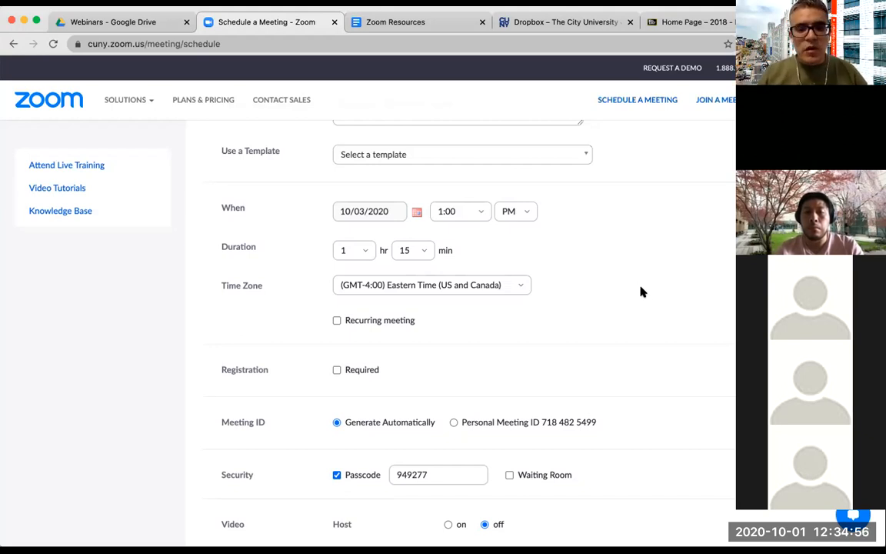
pyautogui.scroll(-2, 648, 300)
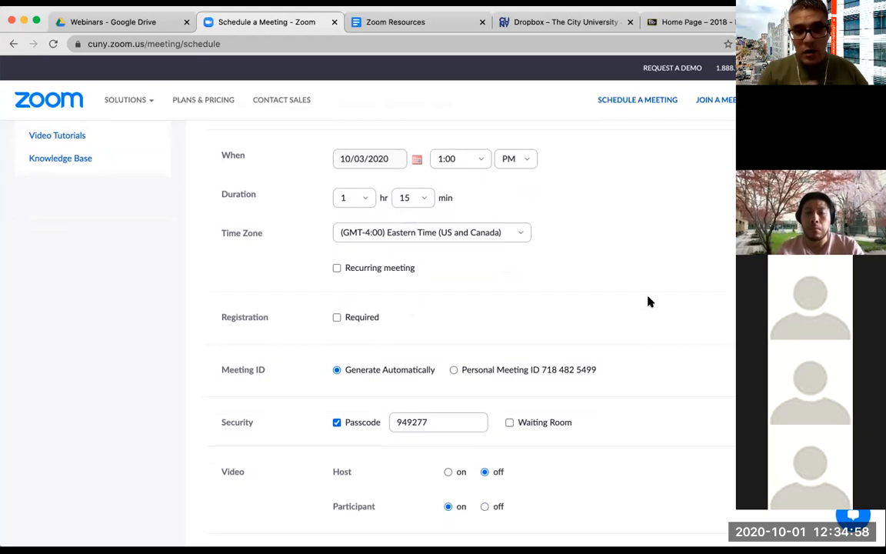
pyautogui.scroll(5, 653, 297)
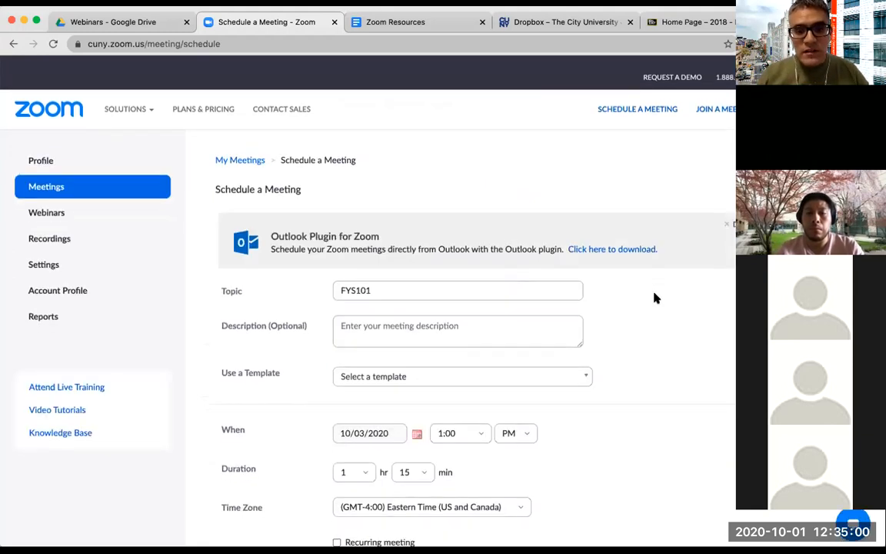
pyautogui.scroll(-2, 459, 223)
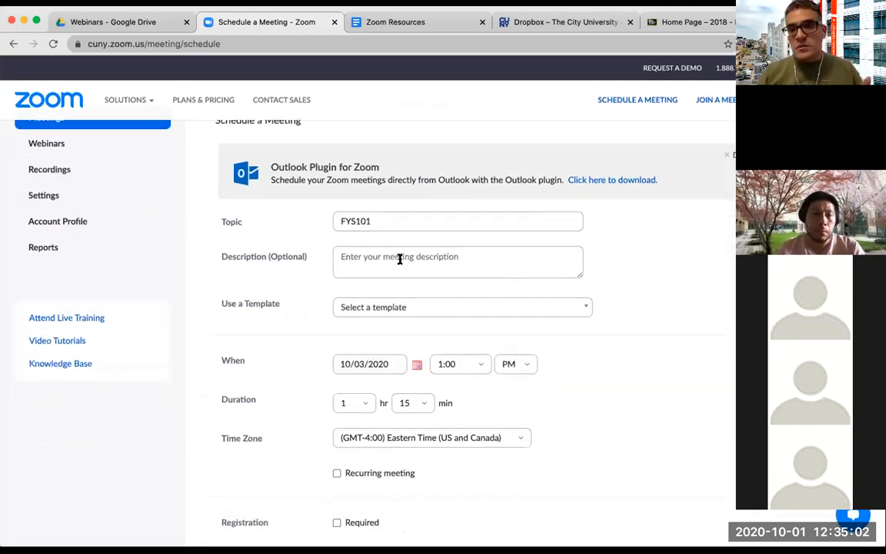
pyautogui.scroll(-3, 633, 305)
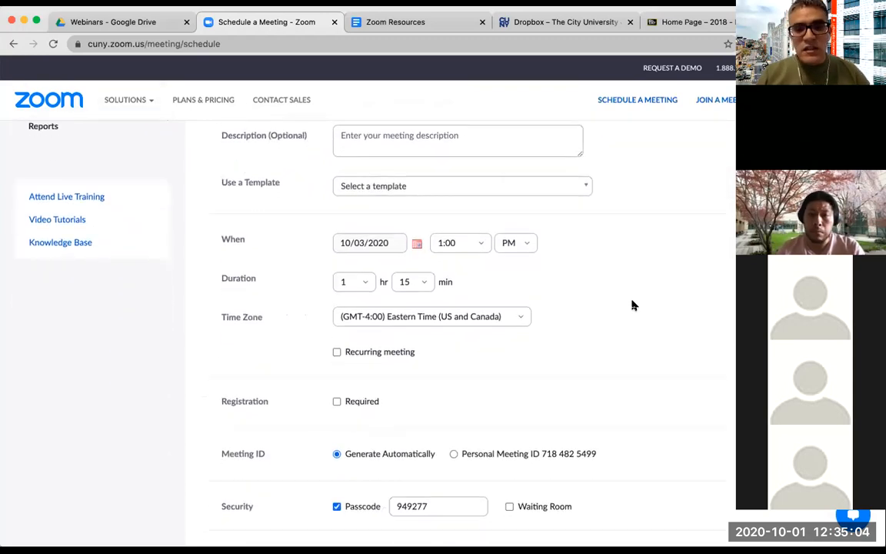
pyautogui.scroll(-1, 633, 305)
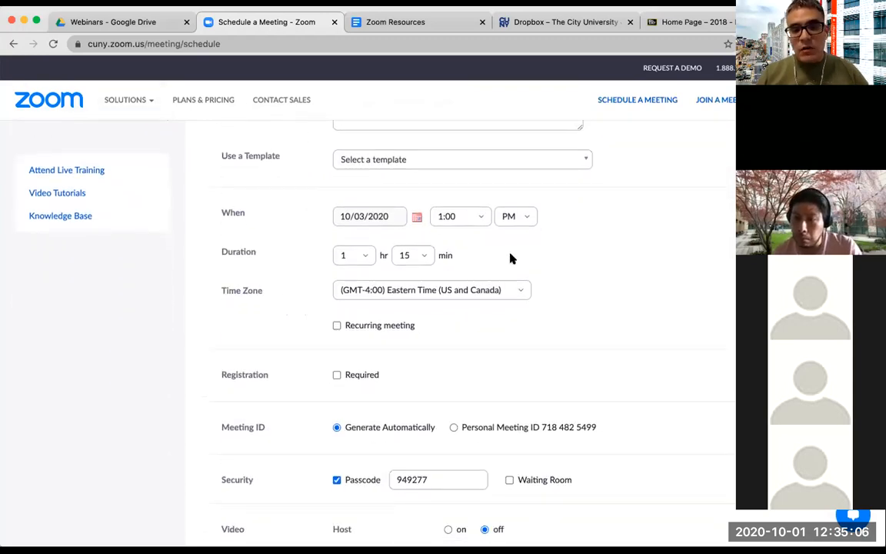
pyautogui.scroll(-1, 579, 278)
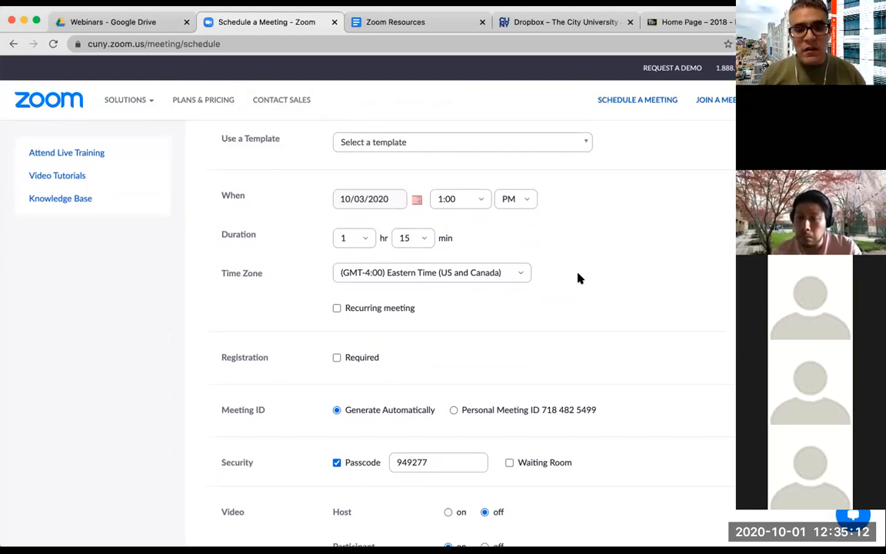
# Step: Make the meeting recurring and set its recurrence to Weekly
pyautogui.click(336, 309)
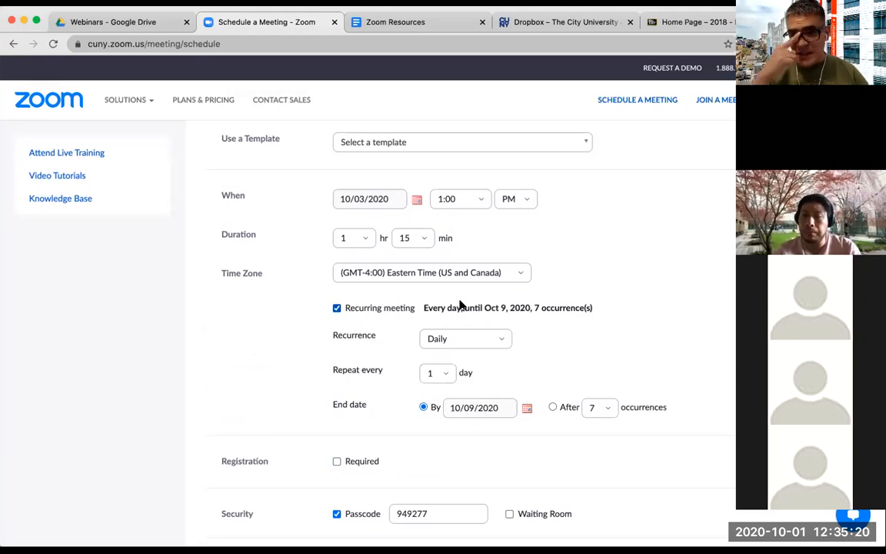
pyautogui.scroll(-1, 575, 311)
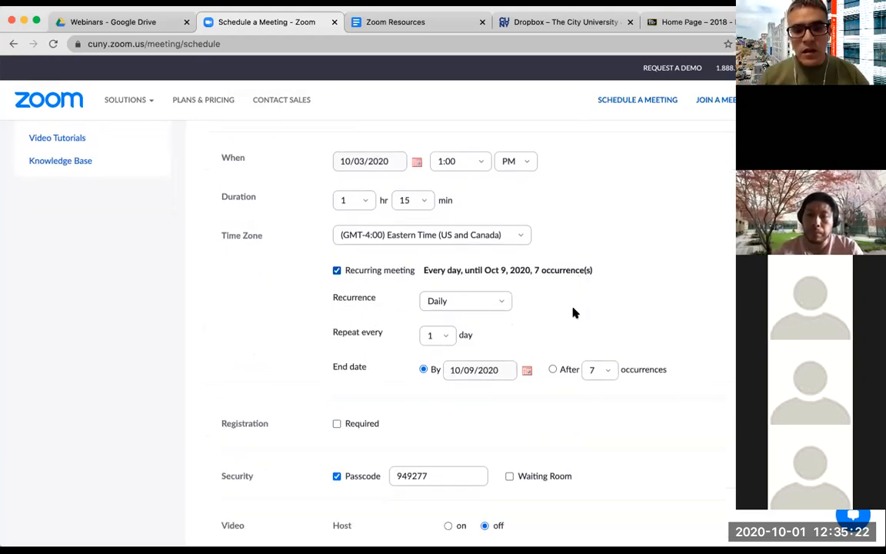
pyautogui.click(499, 304)
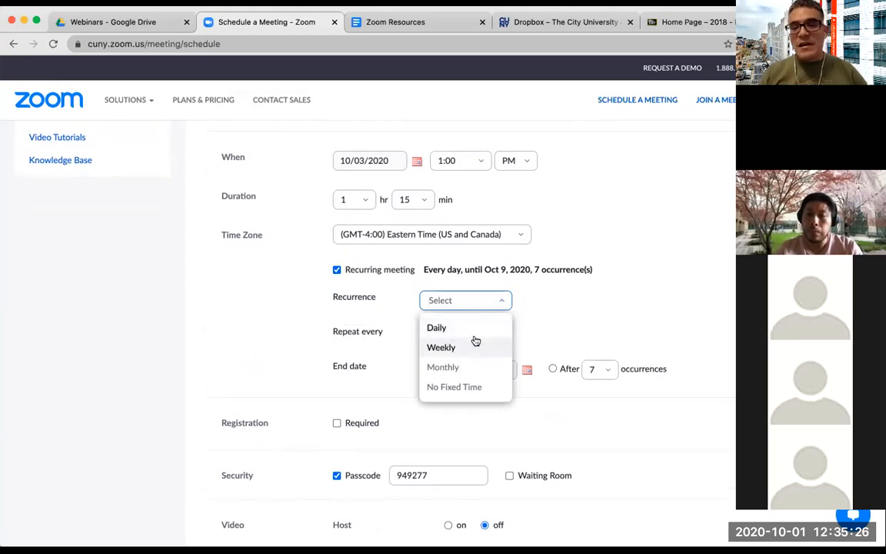
pyautogui.click(442, 348)
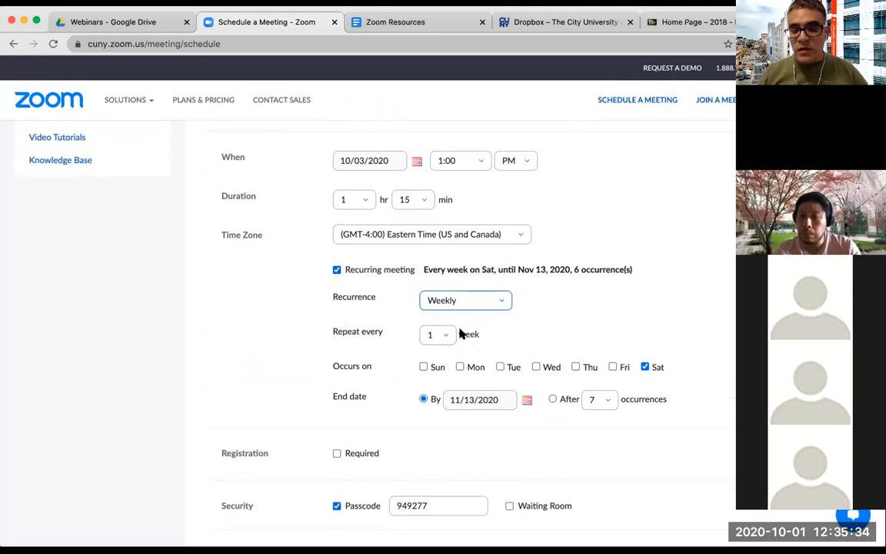
# Step: Set the weekly recurrence to end by 12/12/2020
pyautogui.scroll(-1, 382, 332)
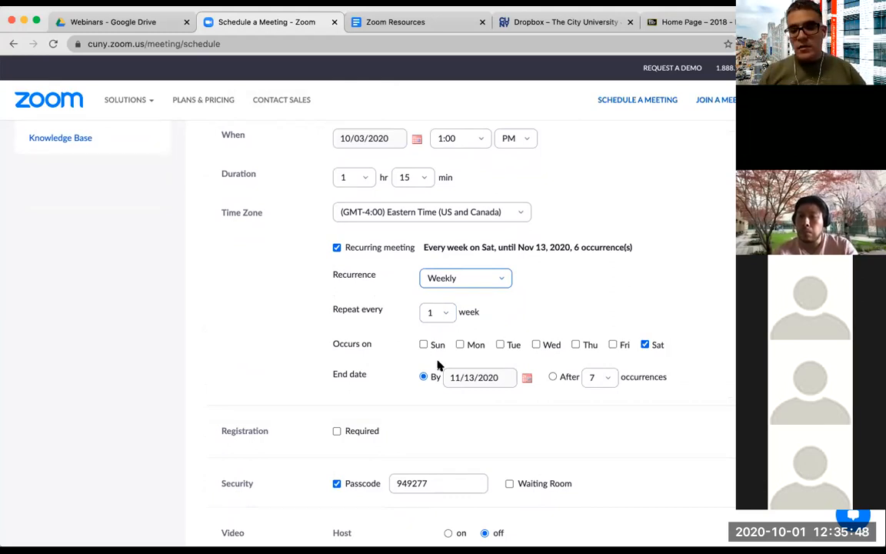
pyautogui.click(527, 377)
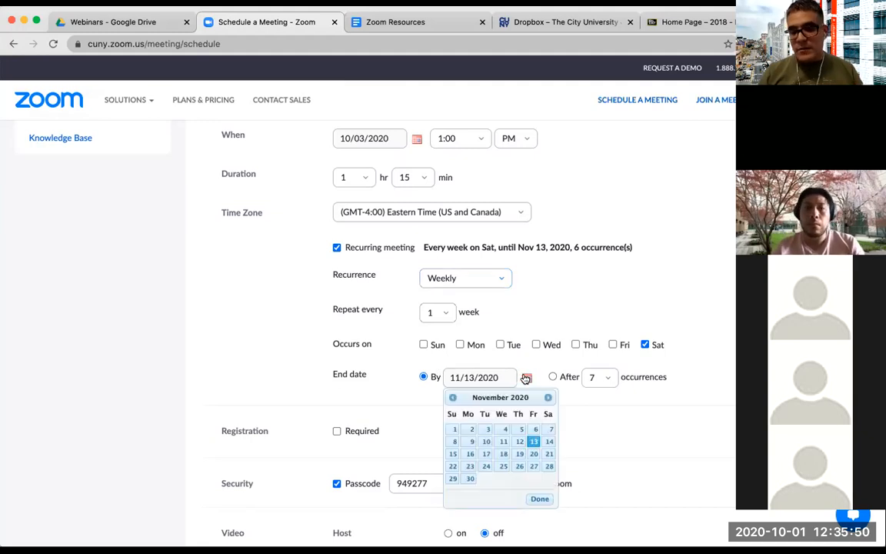
pyautogui.click(548, 398)
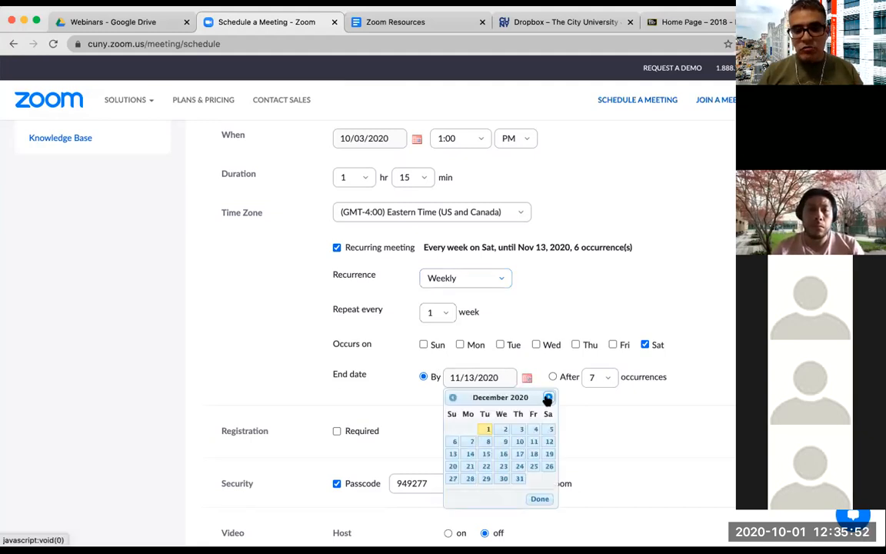
pyautogui.click(549, 443)
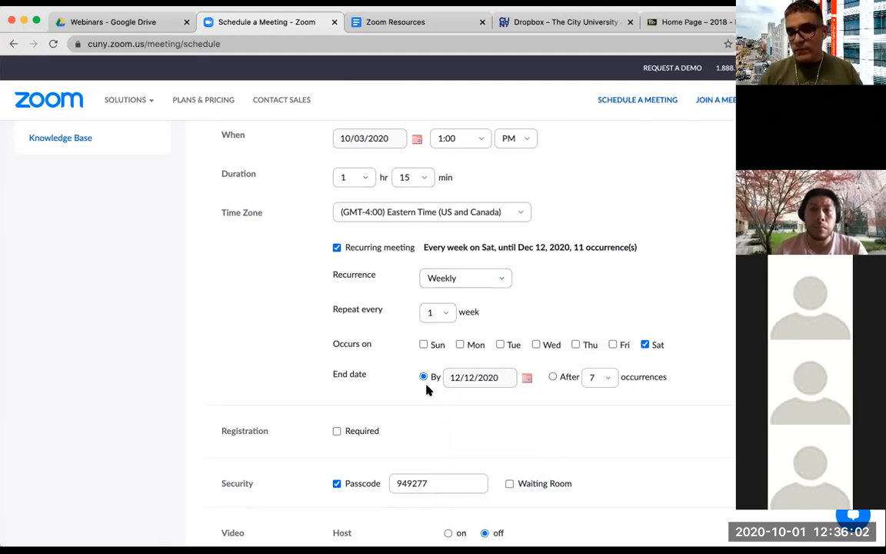
# Step: Make the recurrence end after 10 occurrences instead of by a date
pyautogui.click(553, 377)
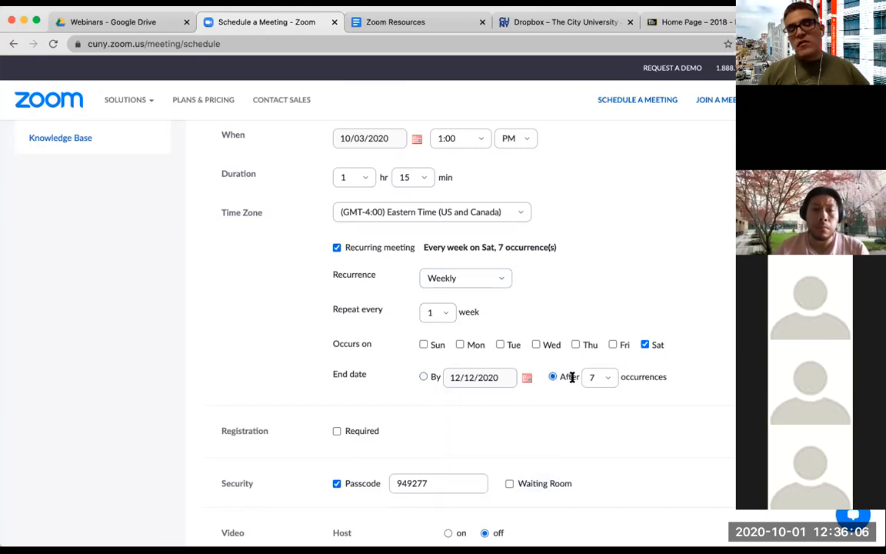
pyautogui.click(607, 377)
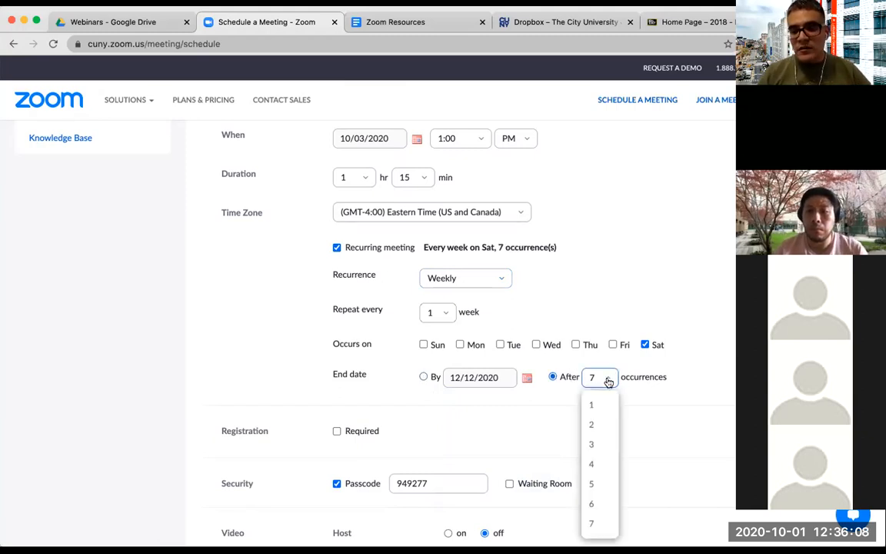
pyautogui.scroll(-2, 595, 503)
pyautogui.scroll(-3, 597, 502)
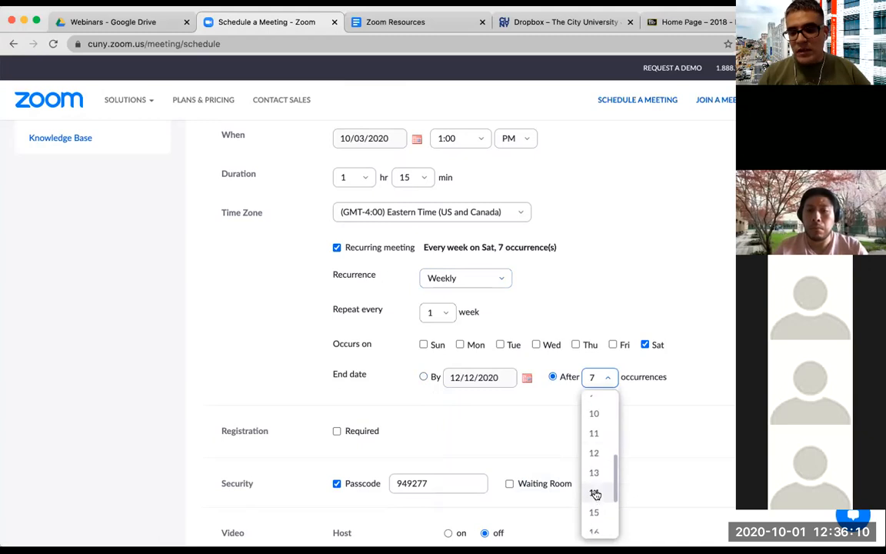
pyautogui.click(594, 411)
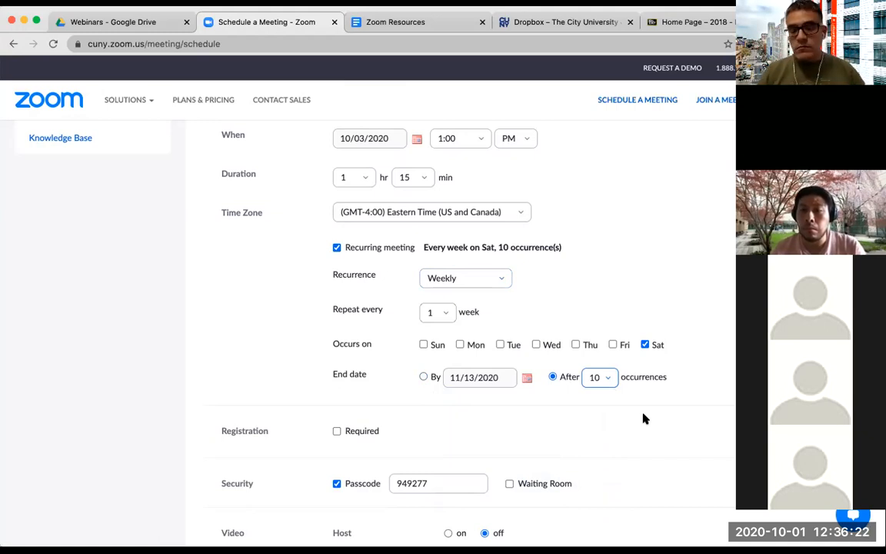
# Step: Switch the weekly recurrence back to ending by a date and set that date to 10/10/2020
pyautogui.click(423, 377)
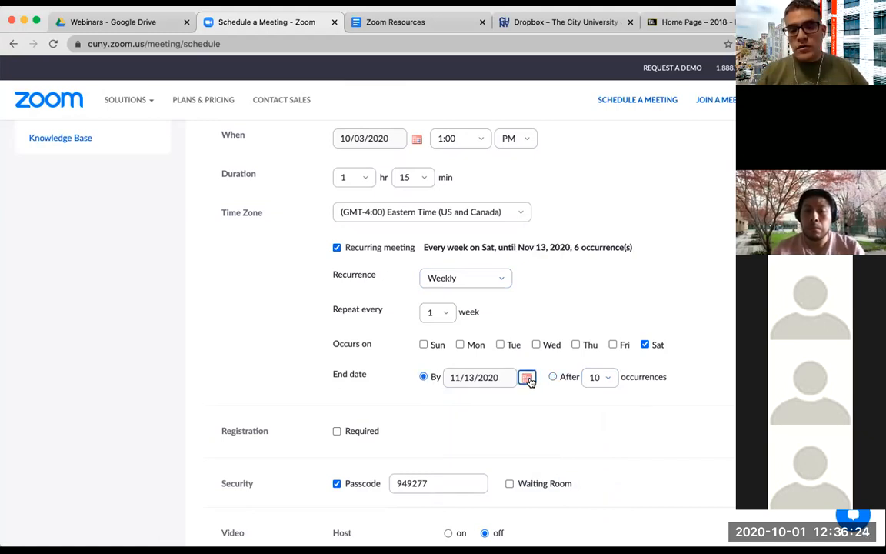
pyautogui.click(528, 377)
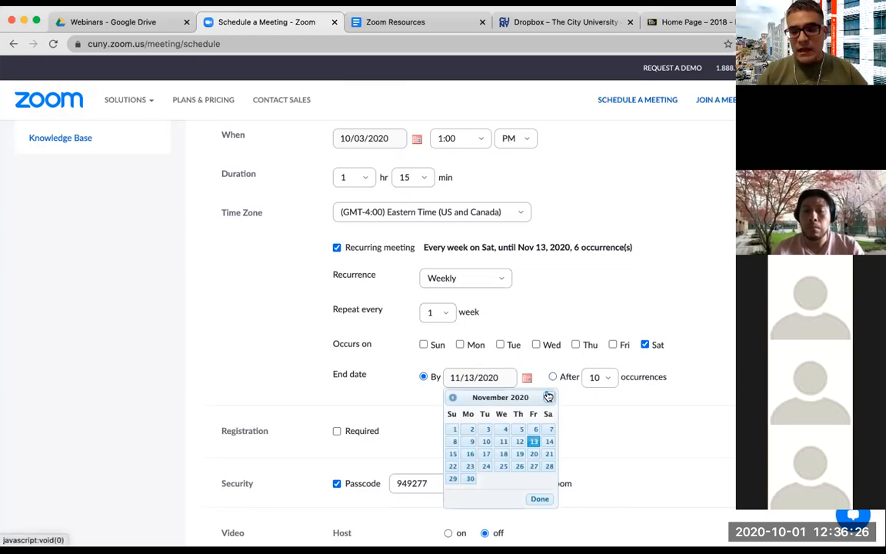
pyautogui.click(548, 397)
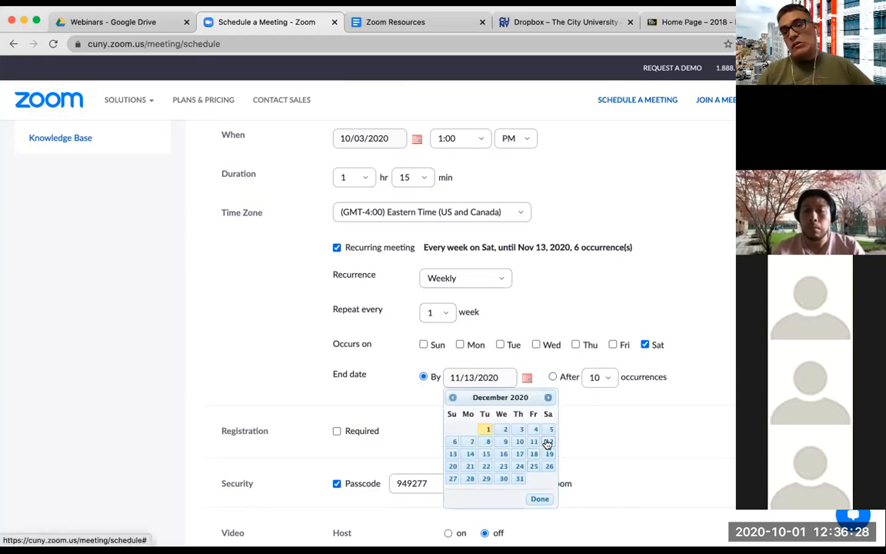
pyautogui.click(453, 397)
pyautogui.click(453, 397)
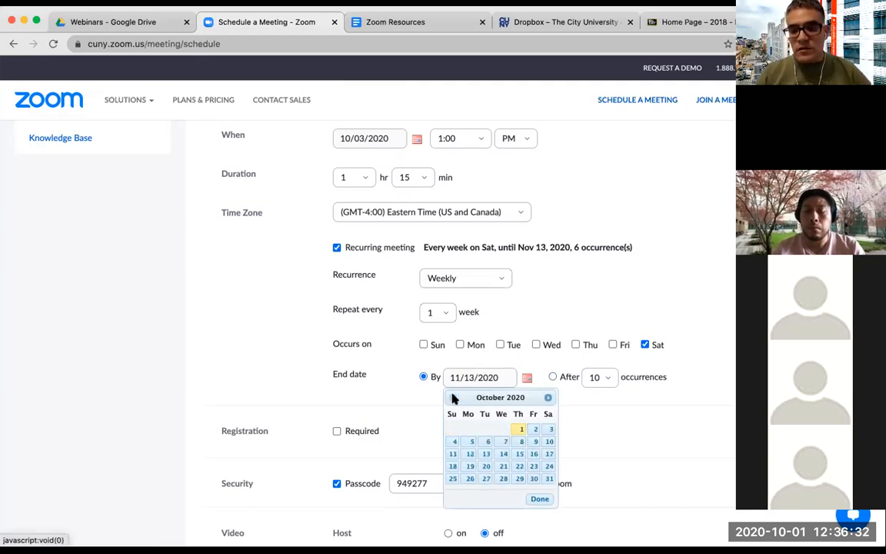
pyautogui.click(549, 442)
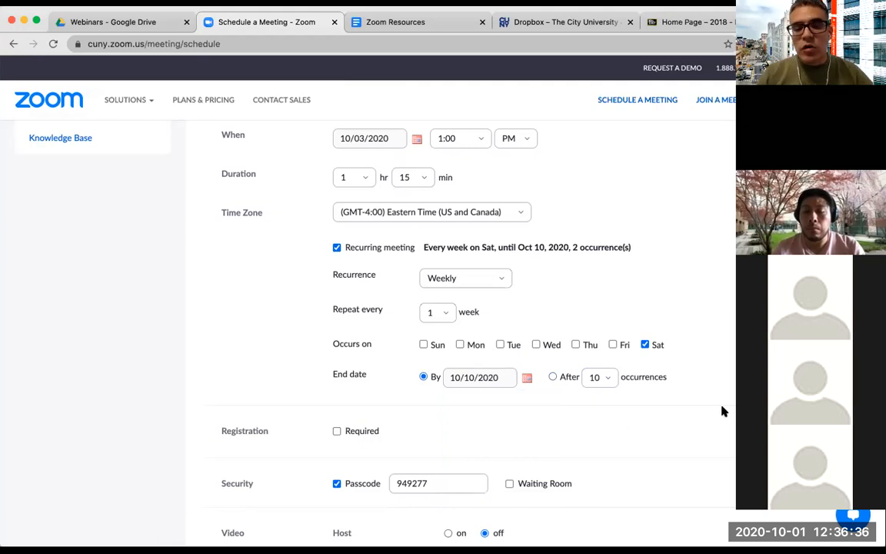
# Step: Turn off participant video for the scheduled meeting
pyautogui.scroll(-1, 723, 411)
pyautogui.scroll(3, 473, 239)
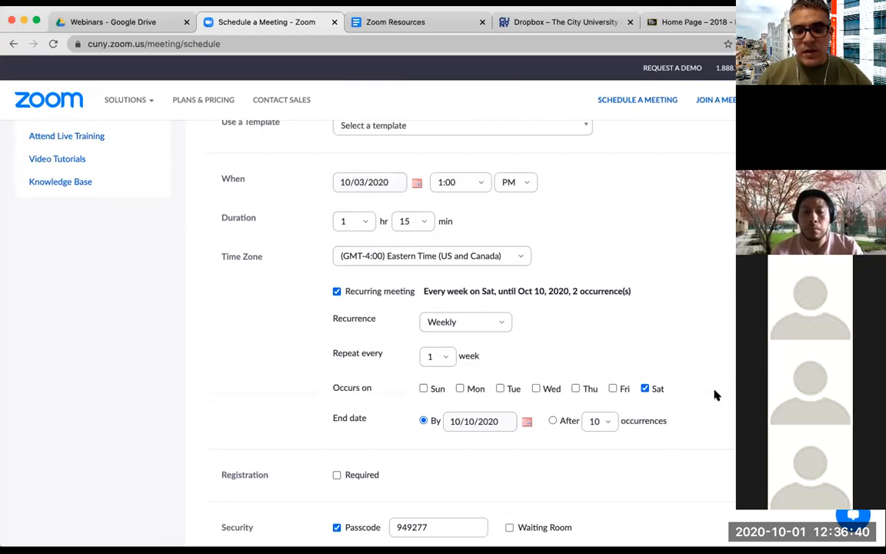
pyautogui.scroll(-2, 715, 394)
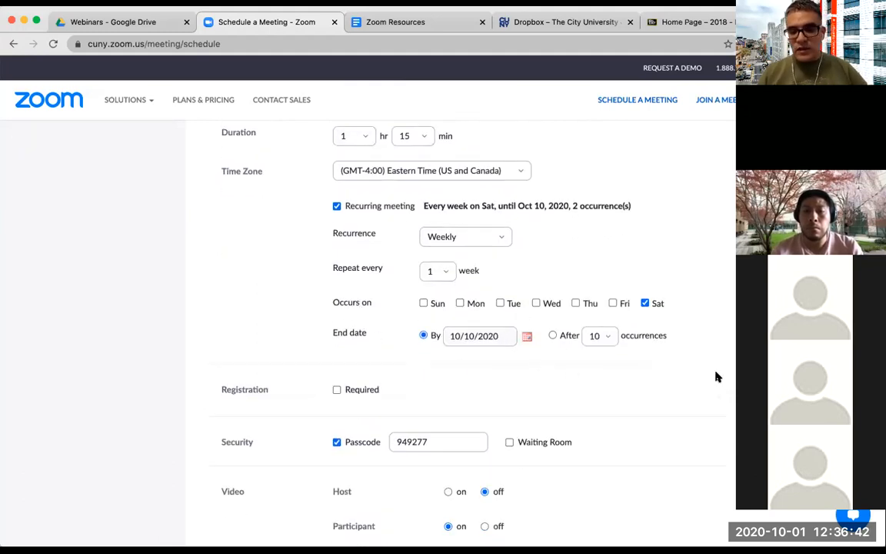
pyautogui.scroll(-2, 709, 372)
pyautogui.scroll(-4, 709, 372)
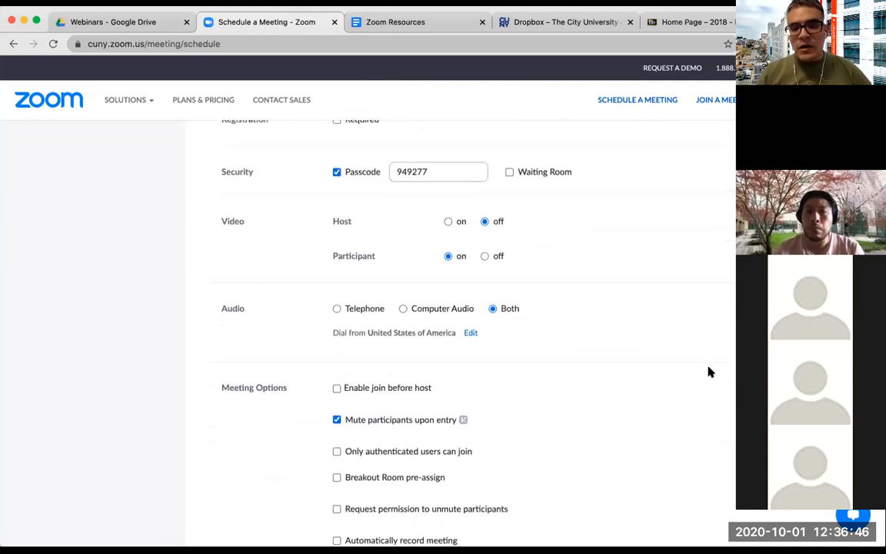
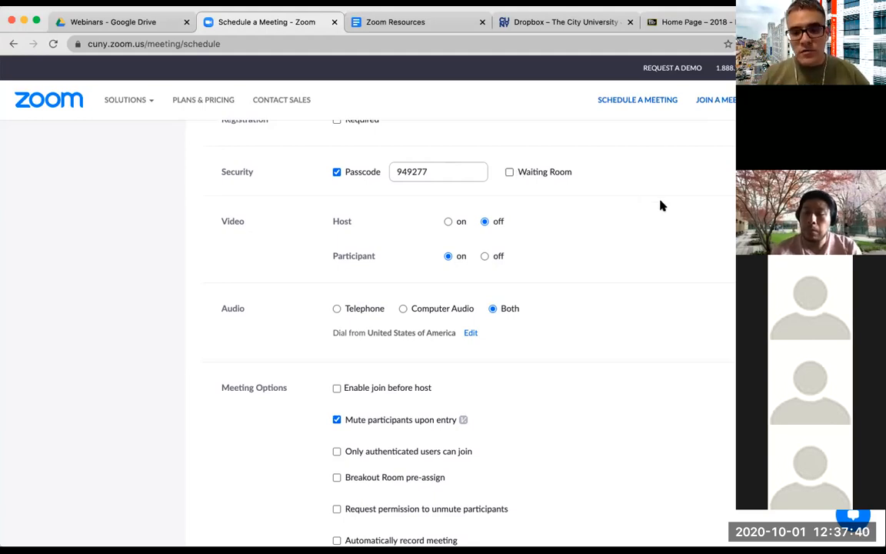
pyautogui.scroll(-2, 605, 215)
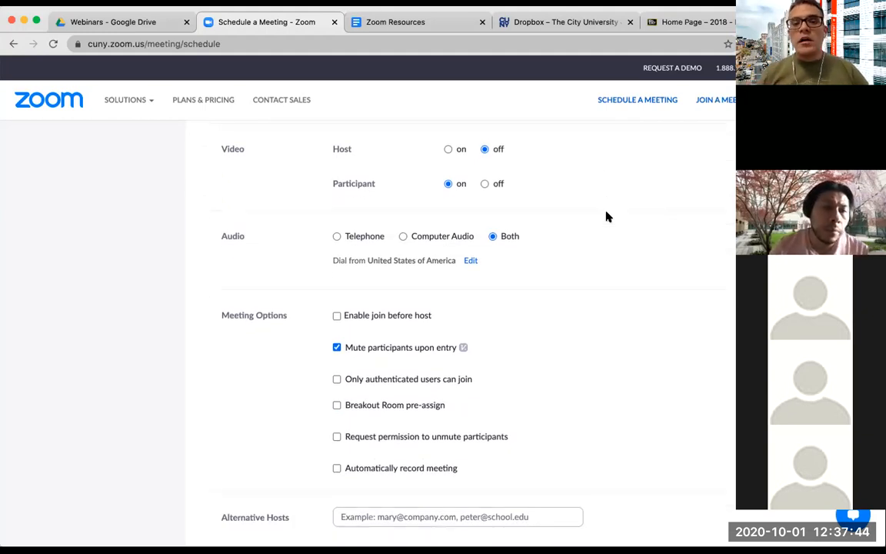
pyautogui.scroll(1, 606, 216)
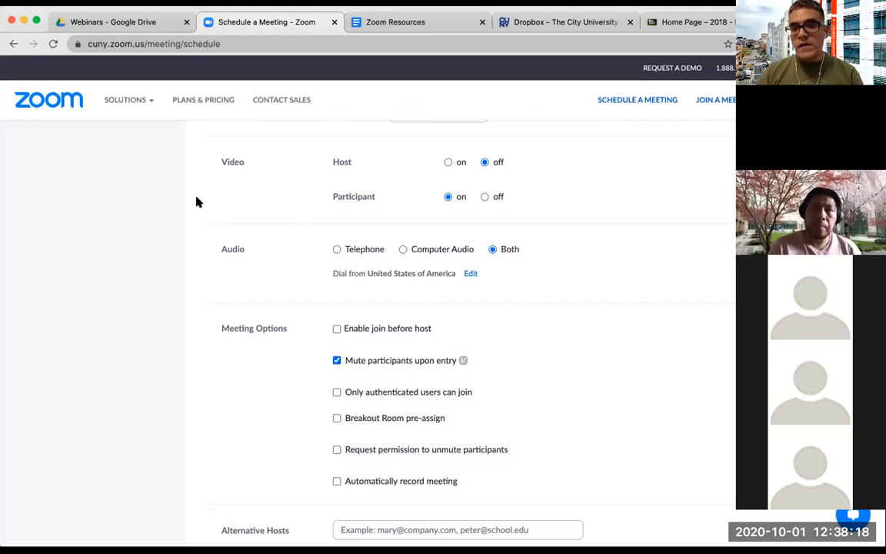
pyautogui.scroll(1, 469, 193)
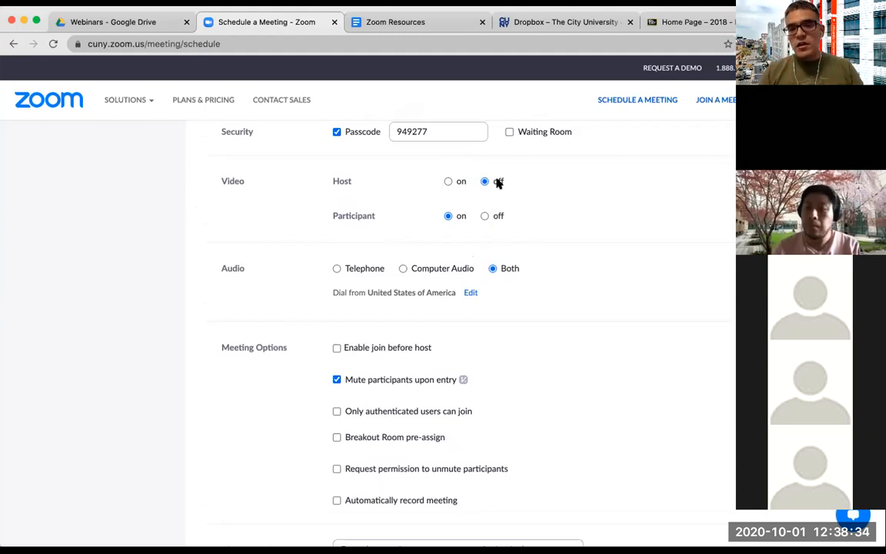
pyautogui.click(485, 216)
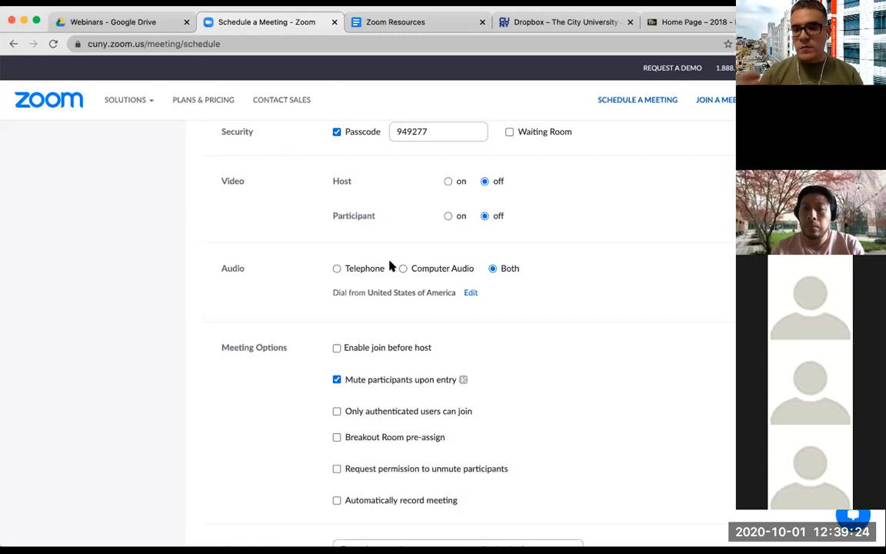
# Step: Try the Telephone and Computer Audio options for the meeting, and return the audio setting to Both
pyautogui.click(334, 269)
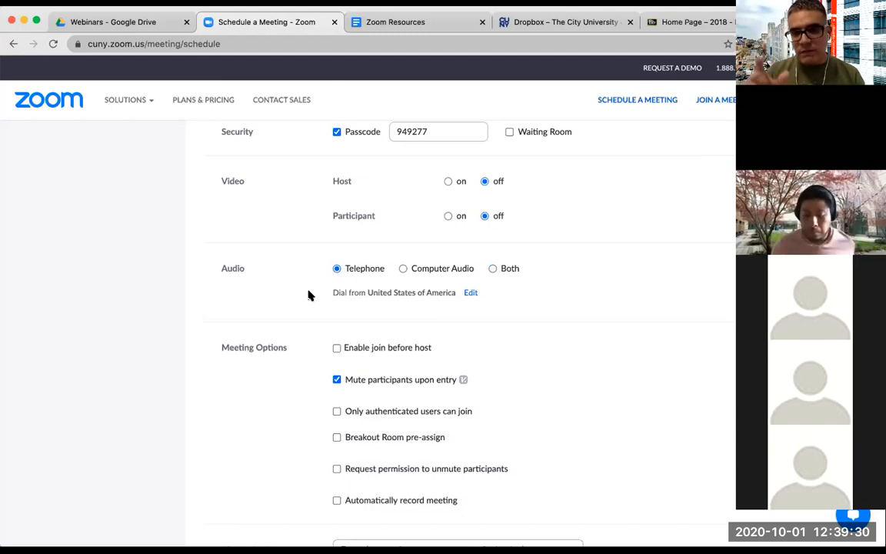
pyautogui.click(402, 269)
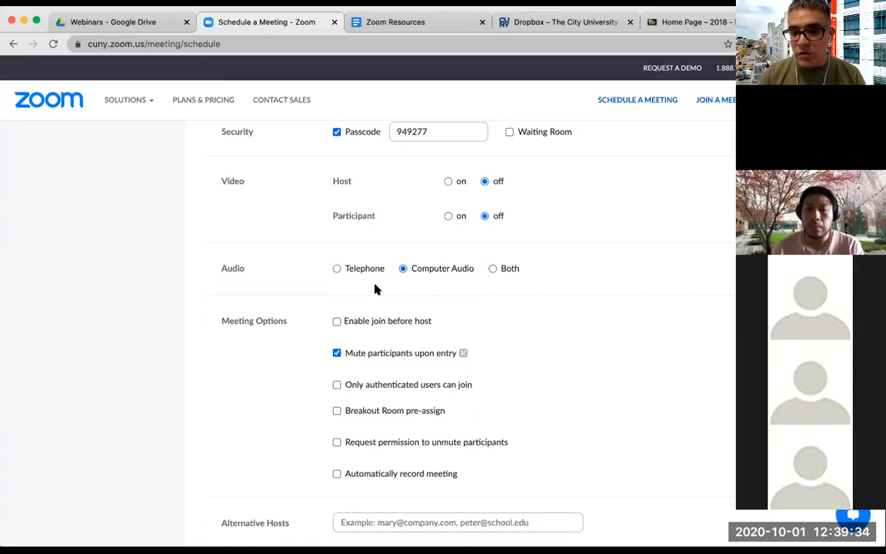
pyautogui.click(491, 270)
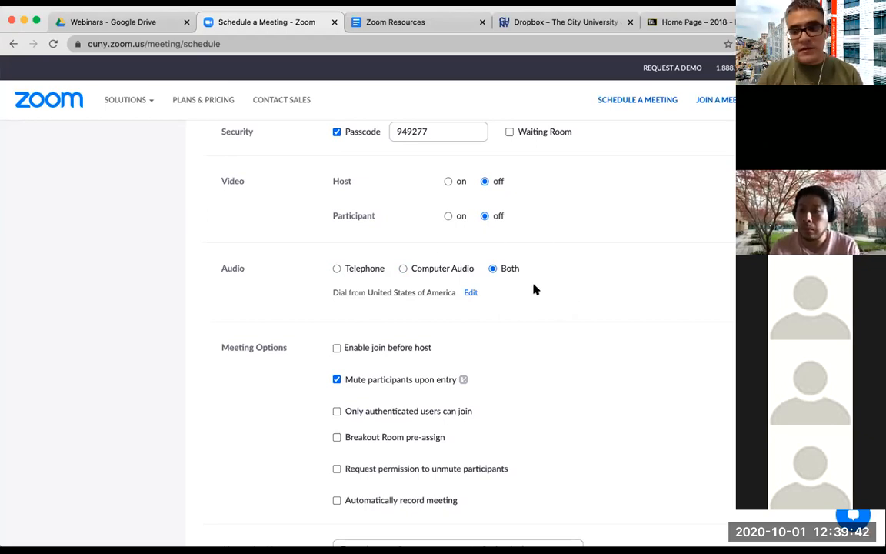
# Step: Enable join before host in the meeting options and disable it again
pyautogui.scroll(-5, 606, 303)
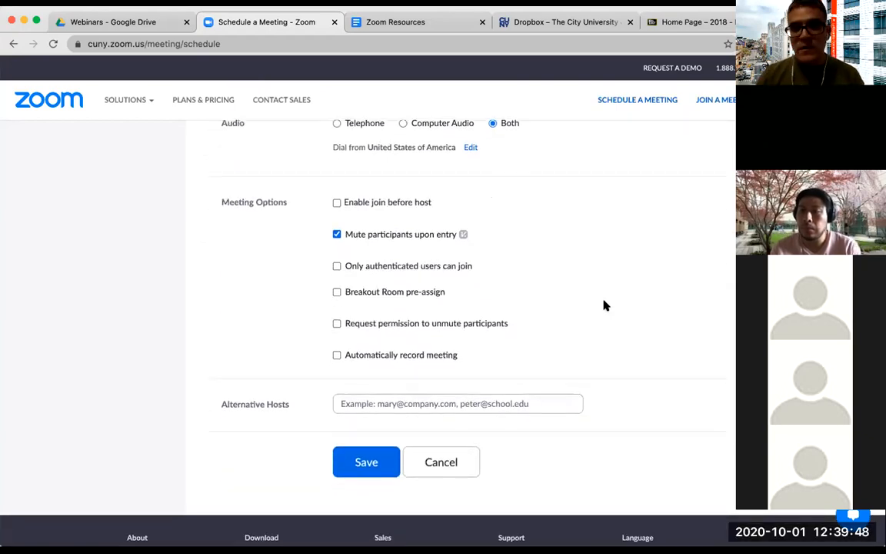
pyautogui.click(378, 205)
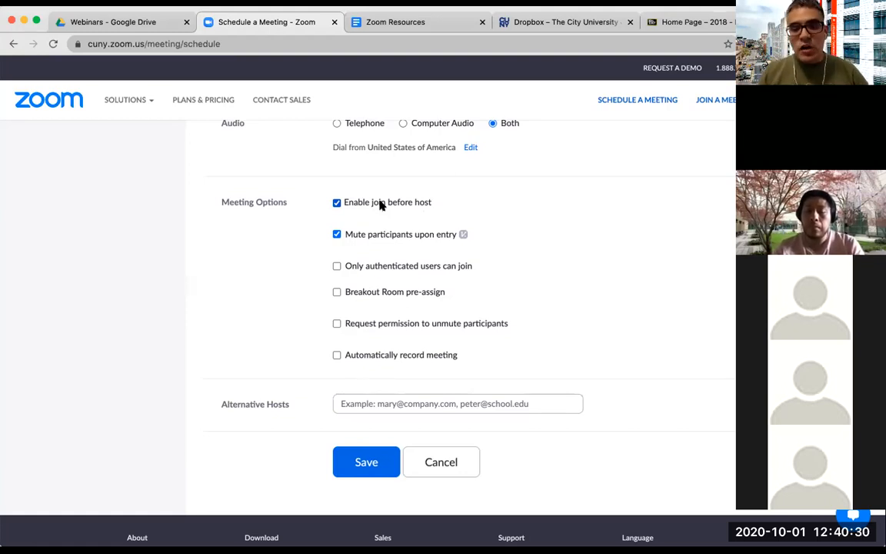
pyautogui.click(380, 204)
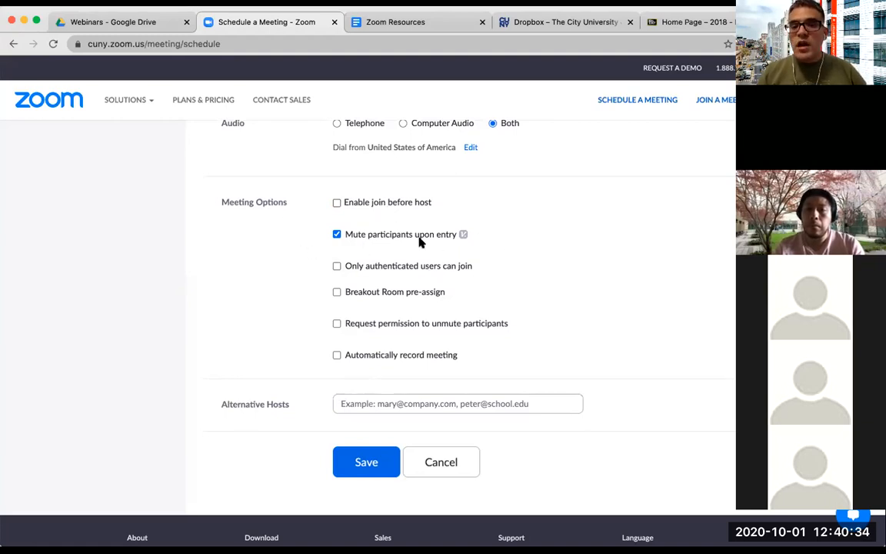
pyautogui.moveTo(464, 234)
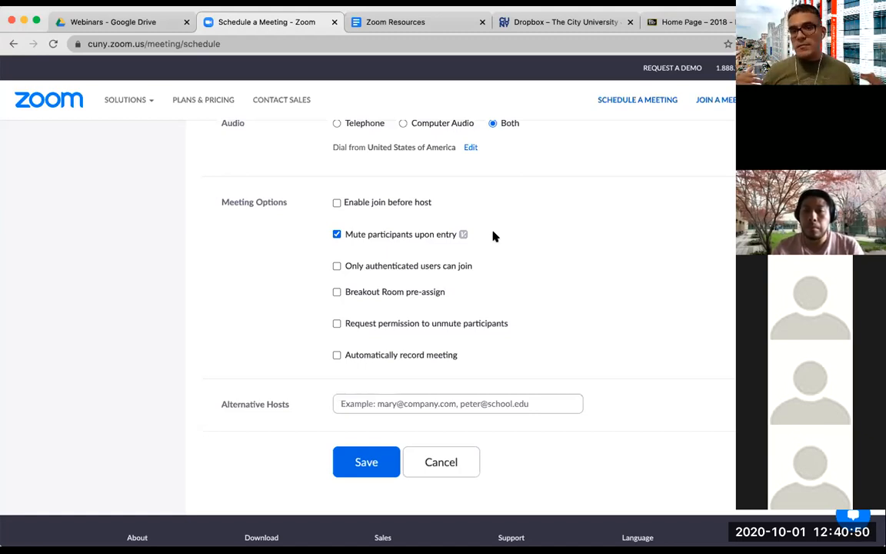
# Step: Try restricting the meeting to authenticated users signed in to Zoom, and remove the restriction again
pyautogui.click(336, 266)
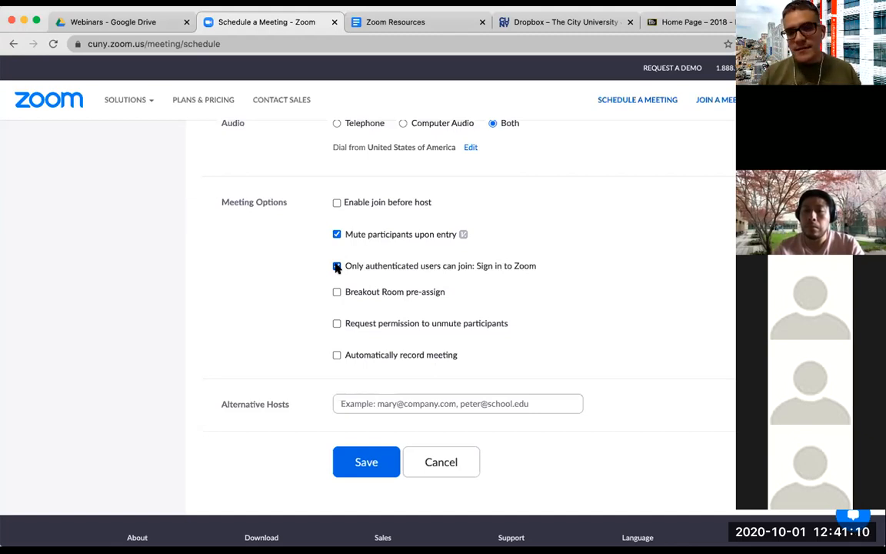
pyautogui.click(337, 266)
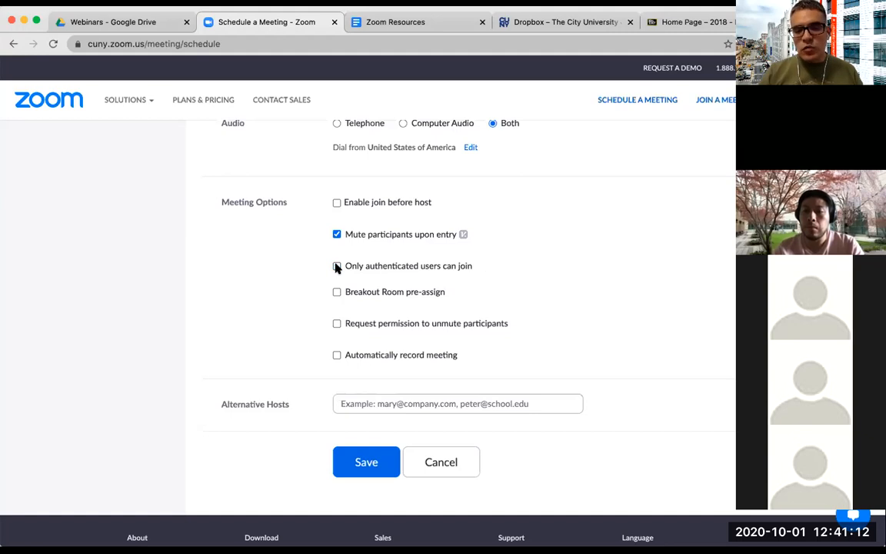
pyautogui.click(337, 266)
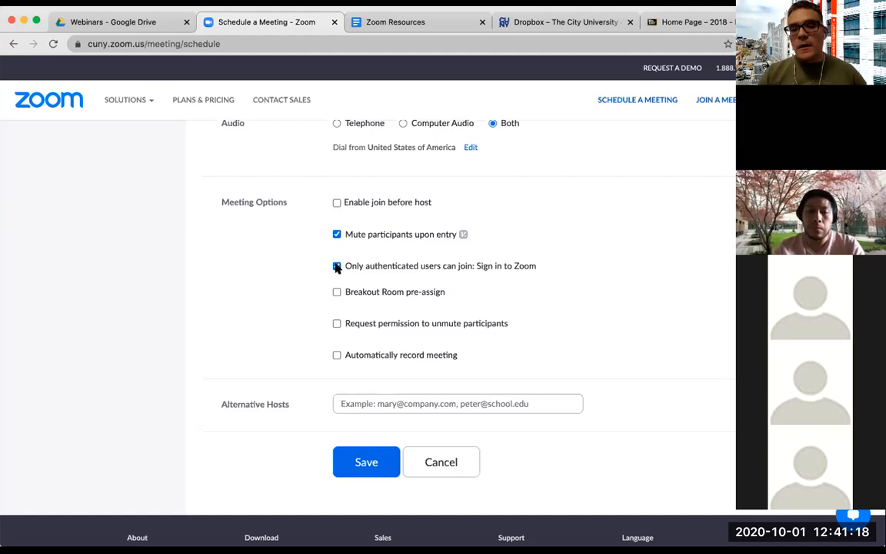
pyautogui.click(337, 266)
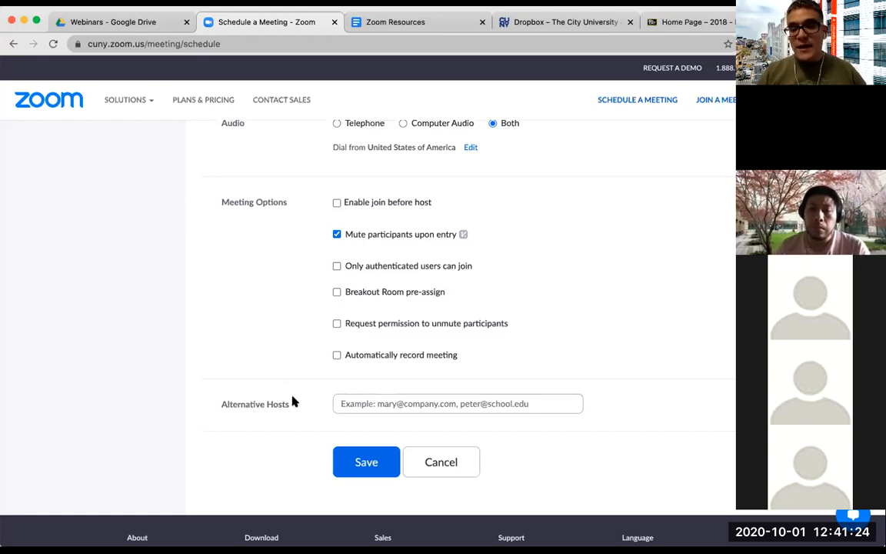
# Step: Save the FYS101 meeting and show all of its occurrences
pyautogui.click(346, 453)
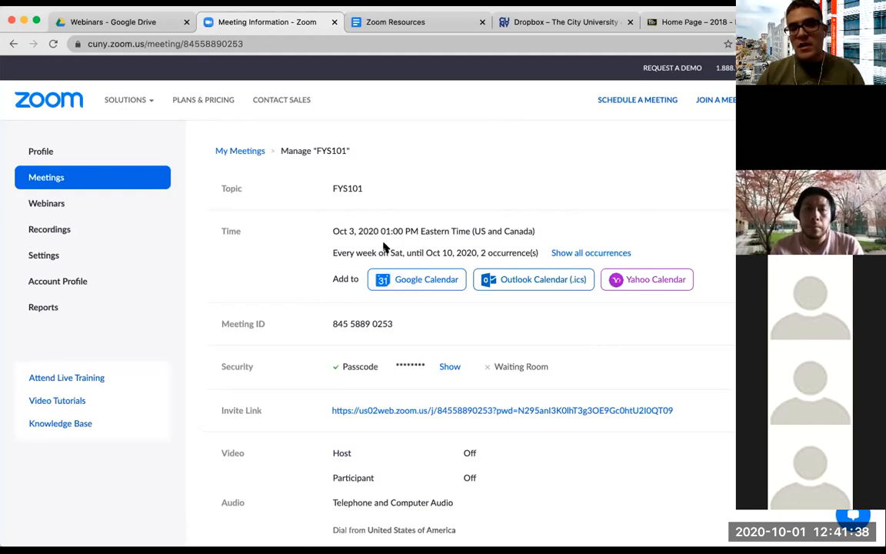
pyautogui.click(599, 254)
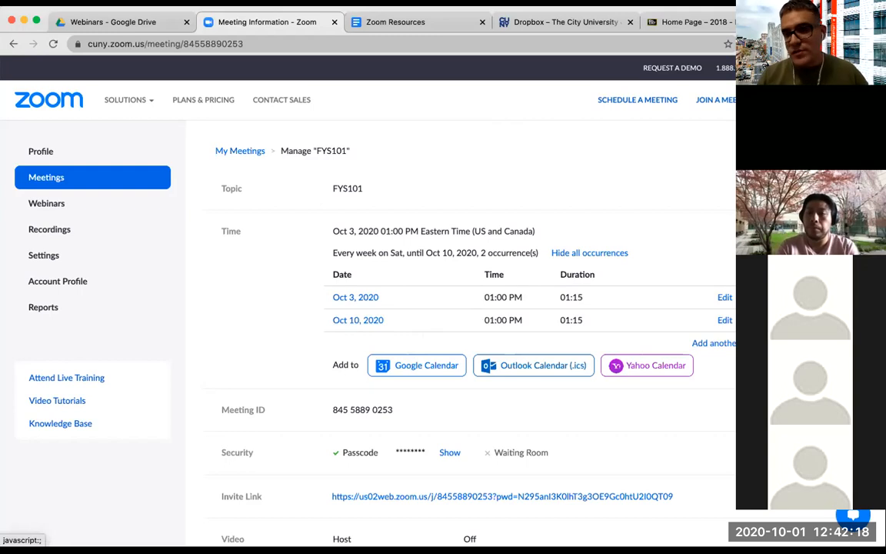
# Step: Examine the saved meeting's details, focusing on the invite link with its embedded passcode and the list of occurrences
pyautogui.scroll(-3, 462, 323)
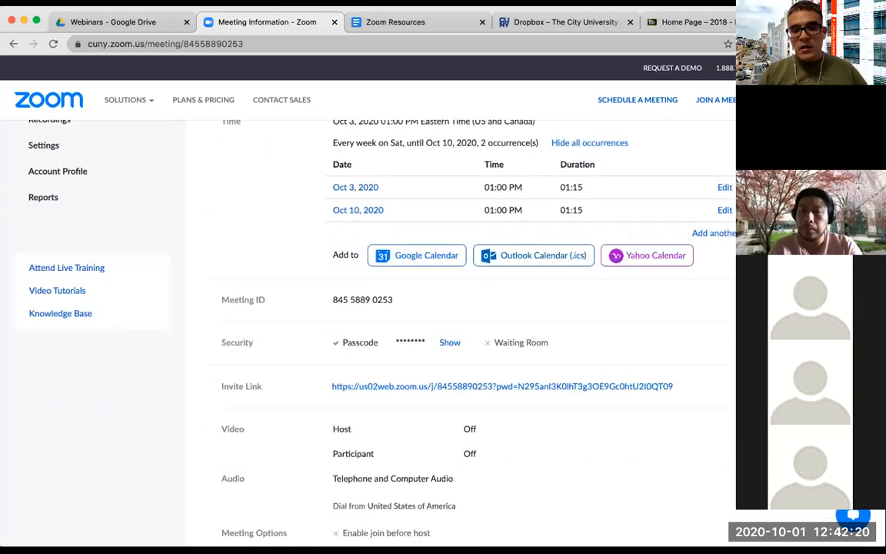
pyautogui.scroll(-2, 461, 324)
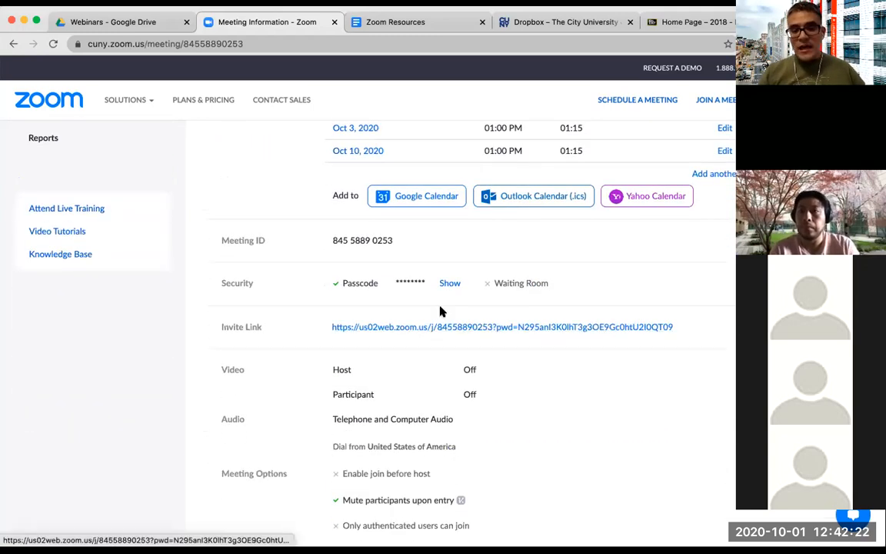
pyautogui.moveTo(217, 329); pyautogui.dragTo(267, 326)
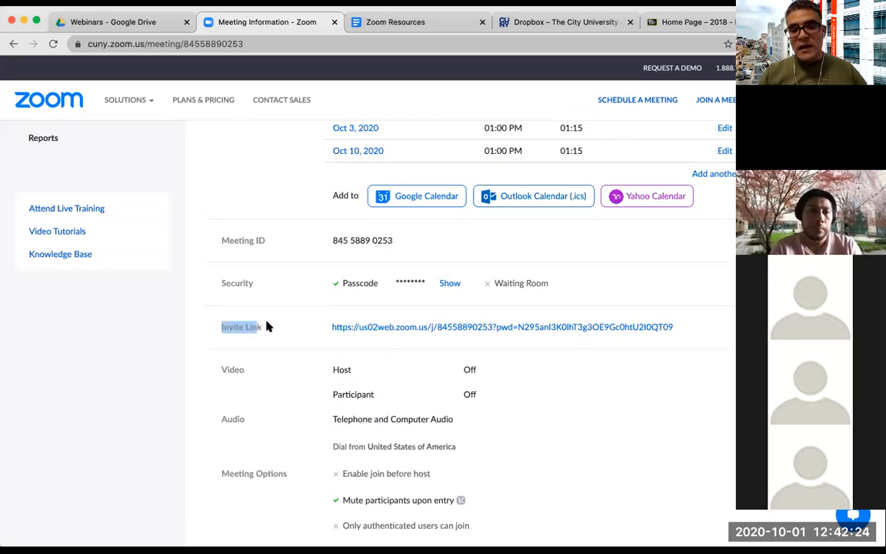
pyautogui.click(277, 329)
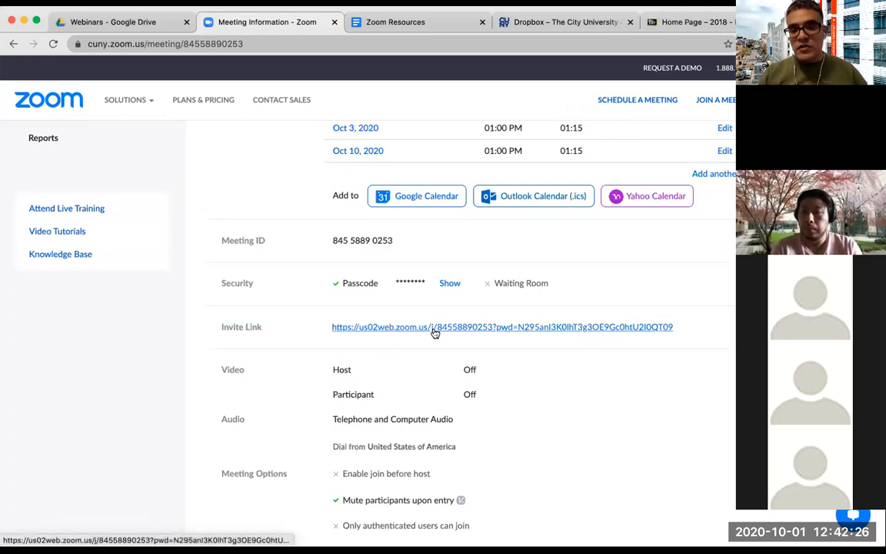
pyautogui.moveTo(693, 334); pyautogui.dragTo(495, 341)
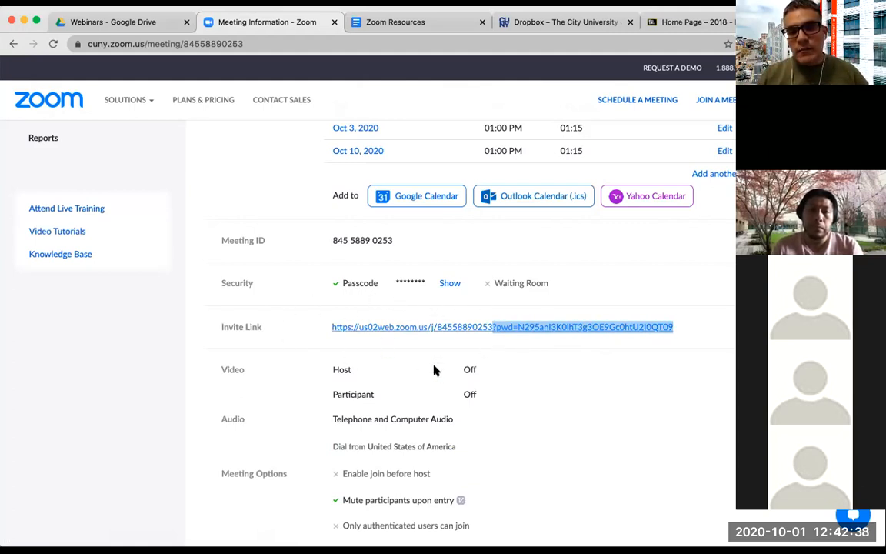
pyautogui.click(495, 351)
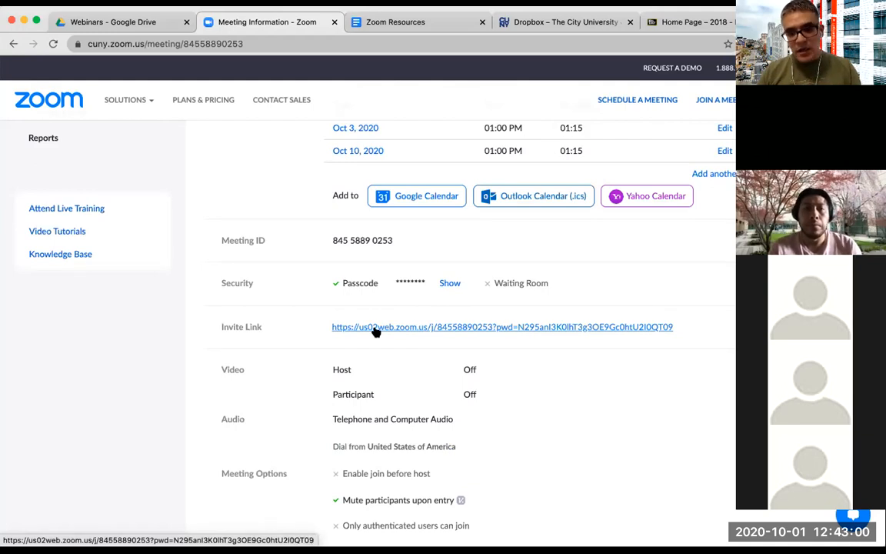
pyautogui.scroll(1, 376, 332)
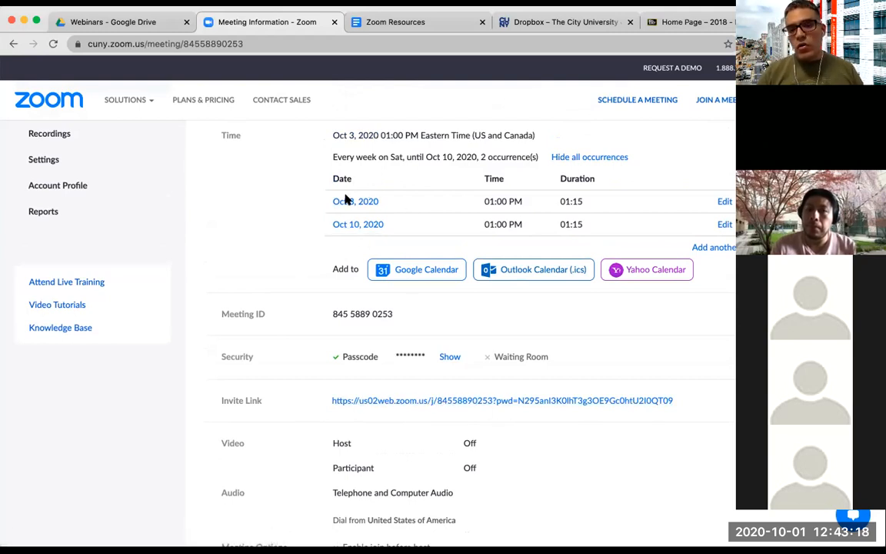
pyautogui.scroll(2, 666, 207)
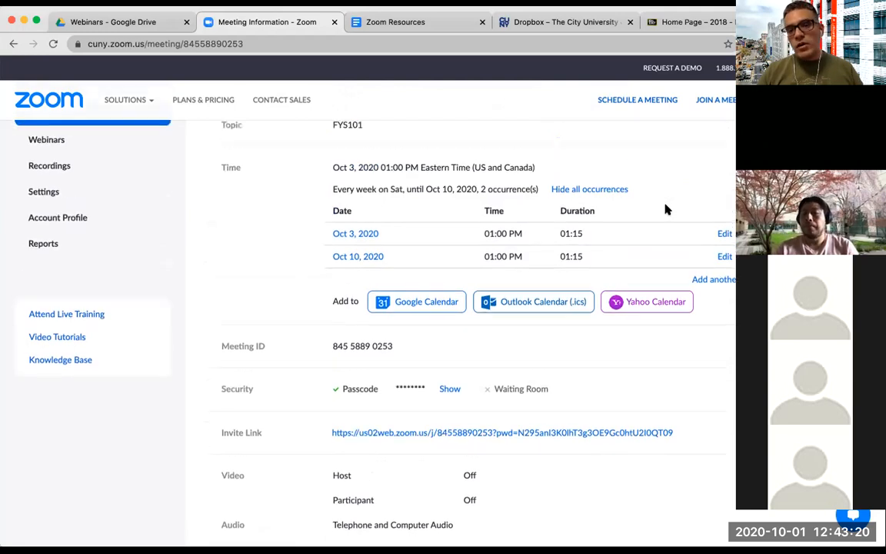
pyautogui.scroll(-3, 666, 208)
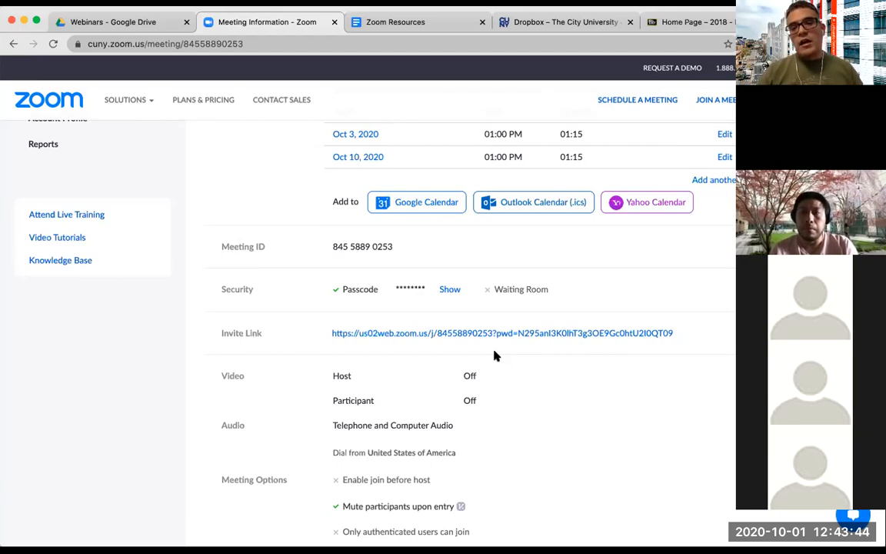
# Step: Copy the FYS101 meeting's invite link address and bring the Blackboard test course page next to the Zoom meeting page
pyautogui.rightClick(444, 338)
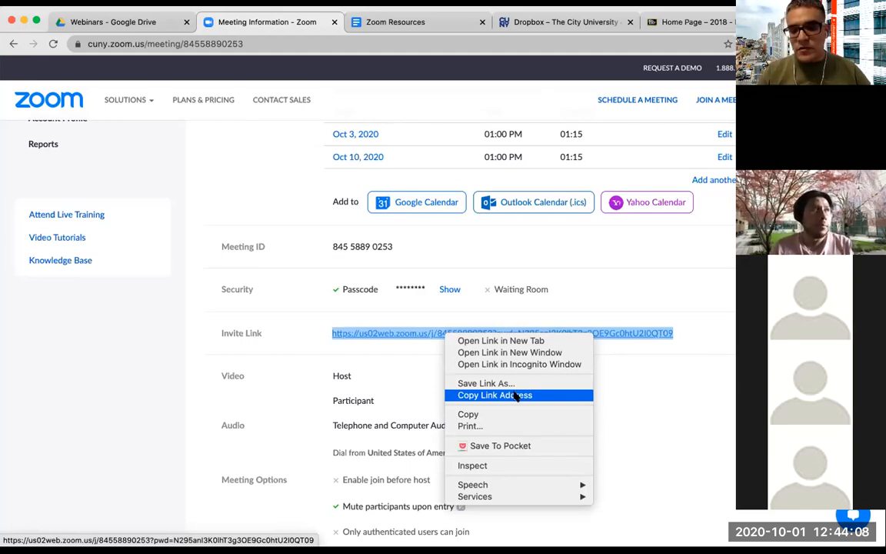
pyautogui.click(513, 395)
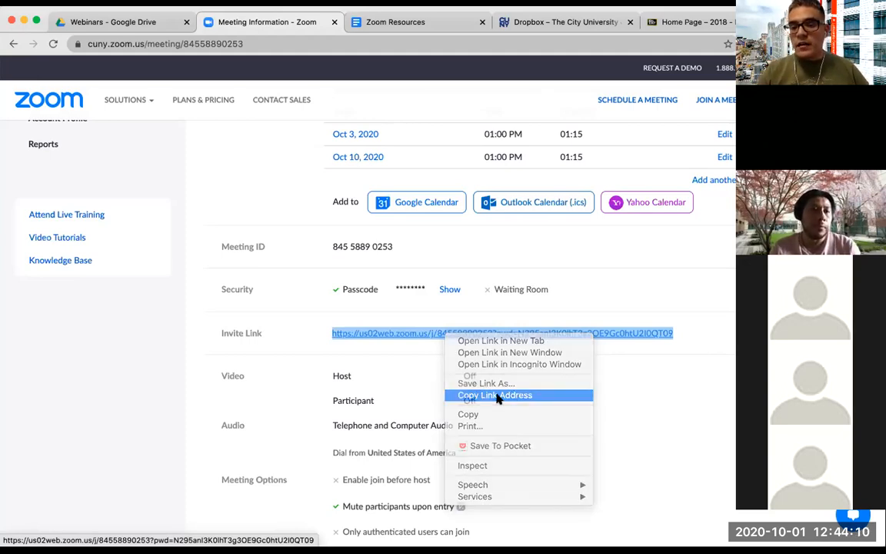
pyautogui.click(699, 23)
pyautogui.moveTo(698, 24); pyautogui.dragTo(402, 24)
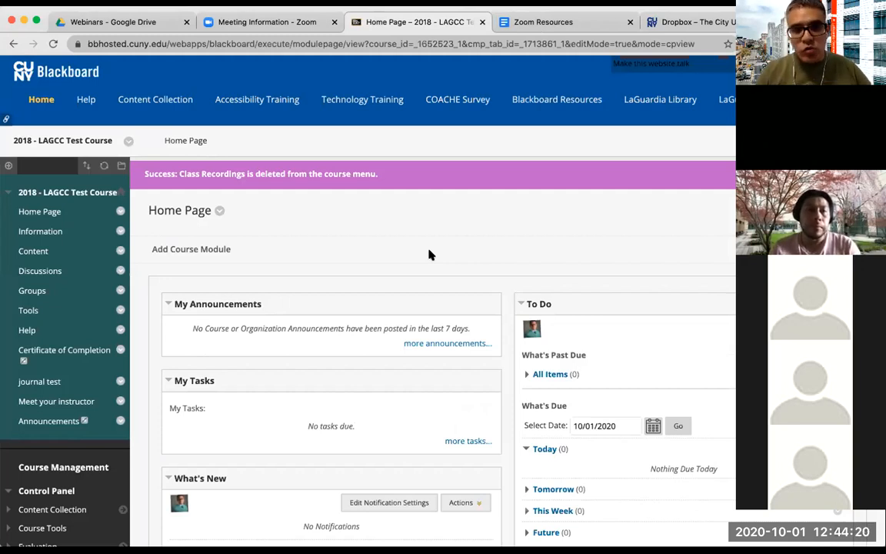
# Step: Start a new web link in the course menu named "Weekly Sessions" and paste the copied invite link as its URL
pyautogui.click(8, 166)
pyautogui.click(8, 166)
pyautogui.click(8, 166)
pyautogui.click(8, 165)
pyautogui.click(9, 165)
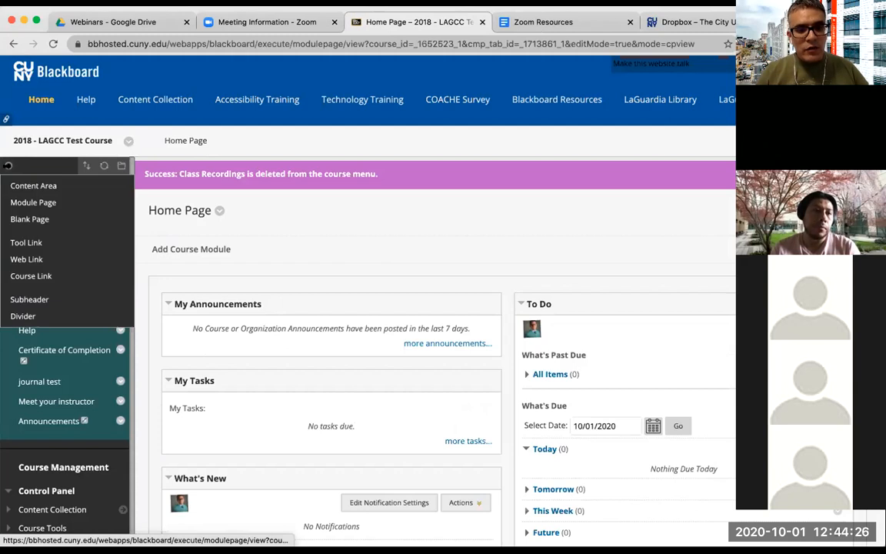
pyautogui.click(29, 260)
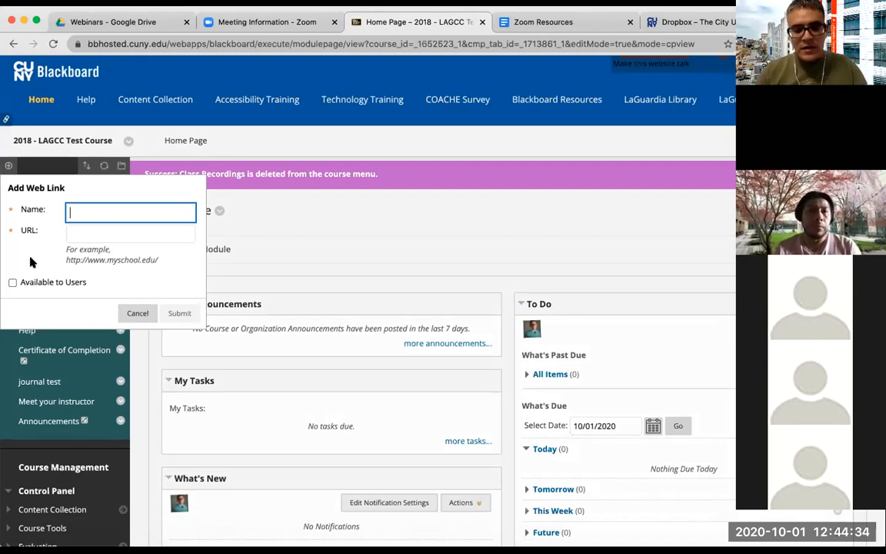
pyautogui.write('Weekly Sessions')
pyautogui.click(75, 232)
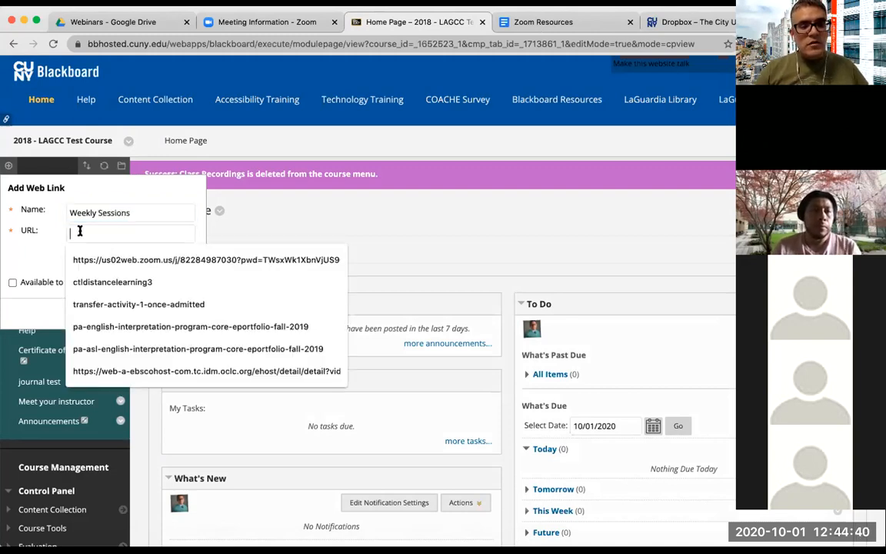
pyautogui.press('super+v')
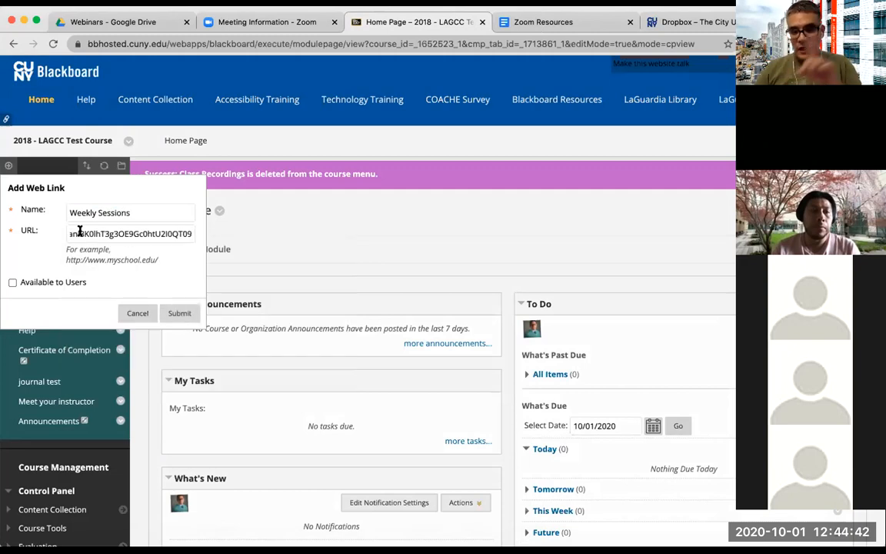
# Step: Check the FYS101 meeting's occurrences in Zoom, and return to Blackboard to review the web link's name and URL
pyautogui.click(267, 21)
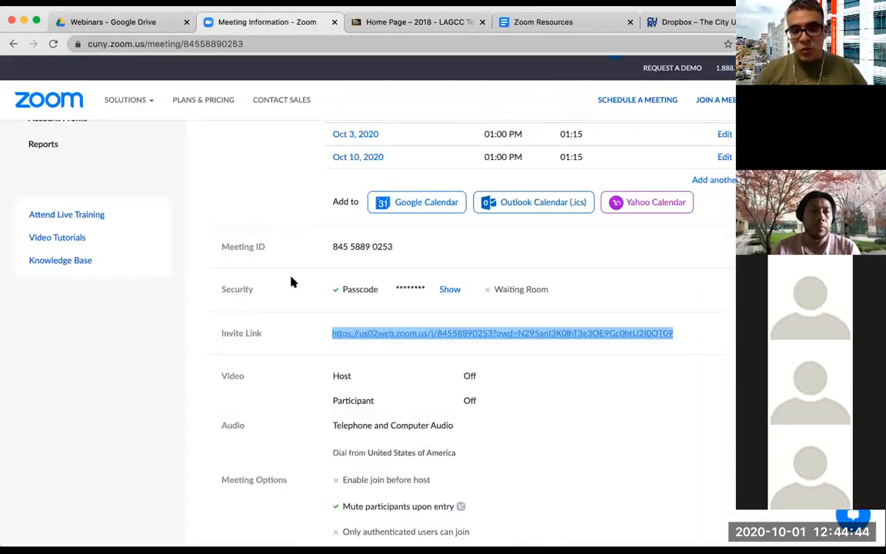
pyautogui.scroll(3, 277, 288)
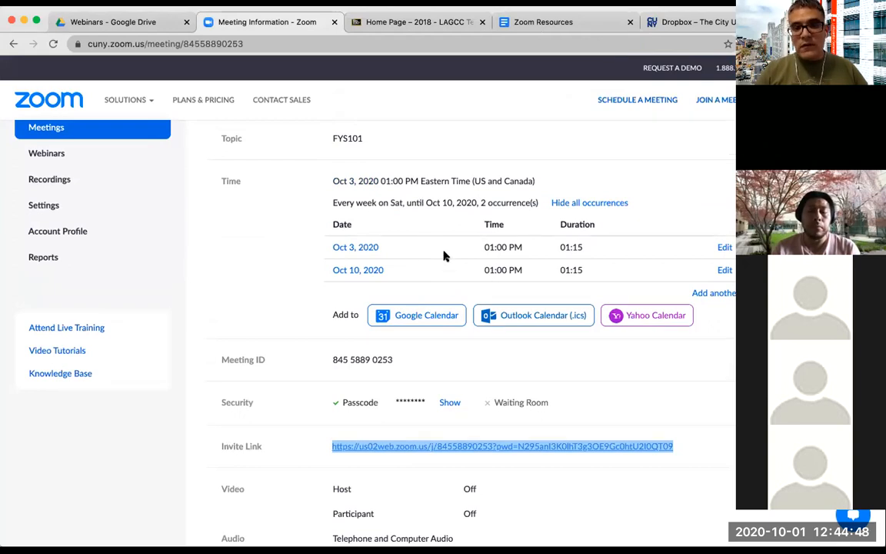
pyautogui.click(381, 22)
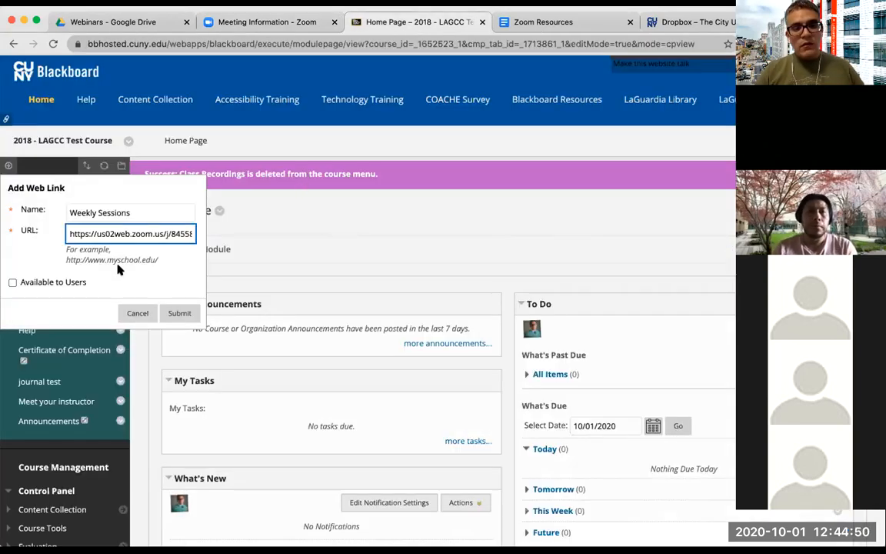
pyautogui.click(123, 209)
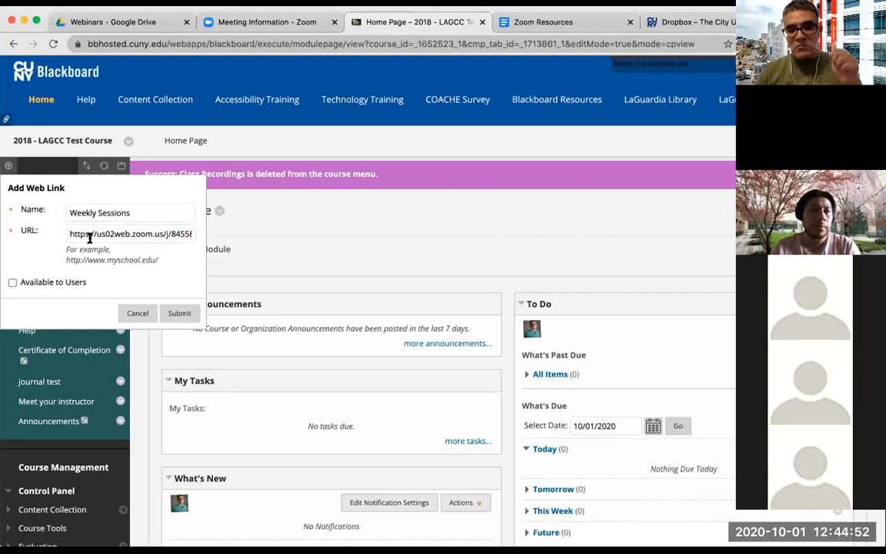
pyautogui.click(108, 233)
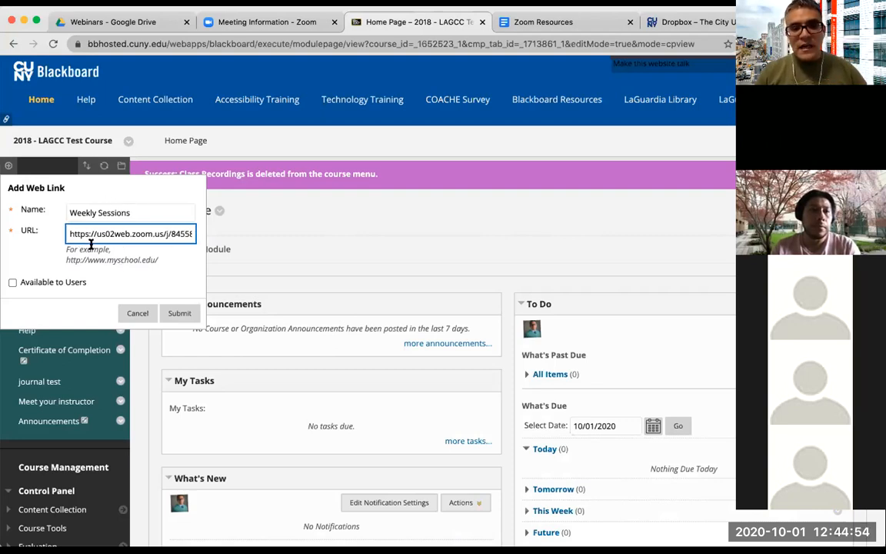
# Step: Submit the Weekly Sessions link as available to users and place it directly below Information in the course menu
pyautogui.click(12, 283)
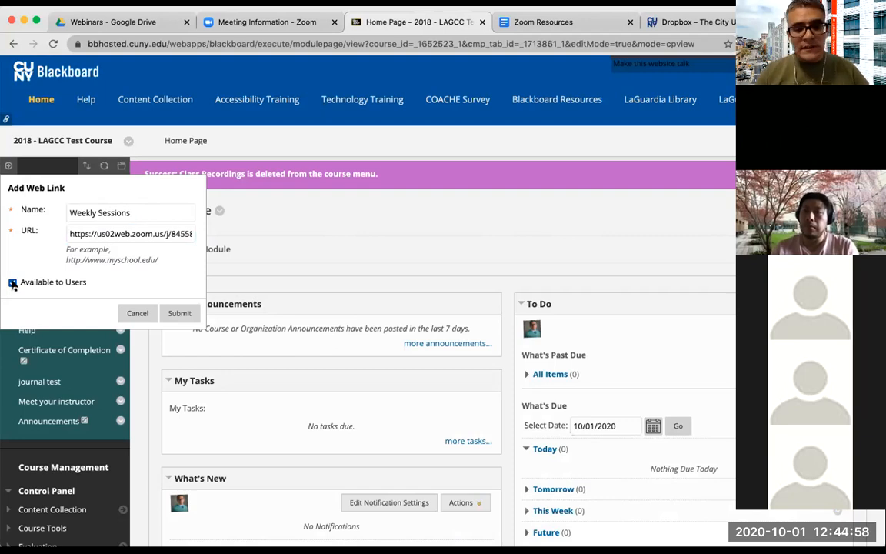
pyautogui.click(179, 313)
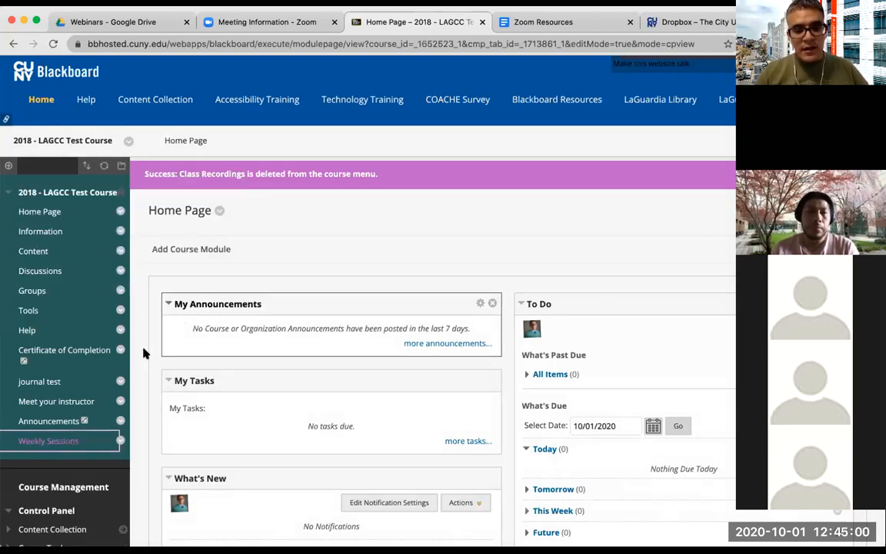
pyautogui.moveTo(6, 441); pyautogui.dragTo(6, 245)
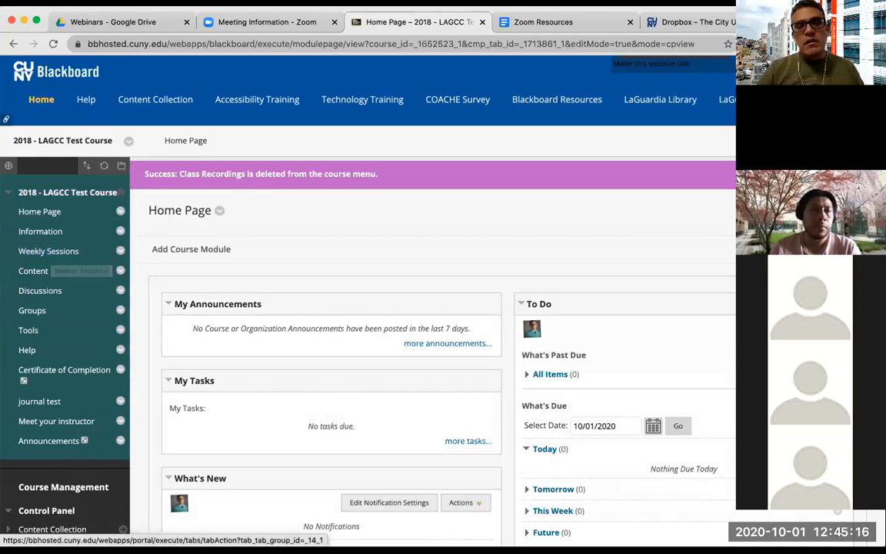
# Step: Review the FYS101 meeting's schedule and invite link in Zoom and return to the Blackboard course
pyautogui.click(269, 22)
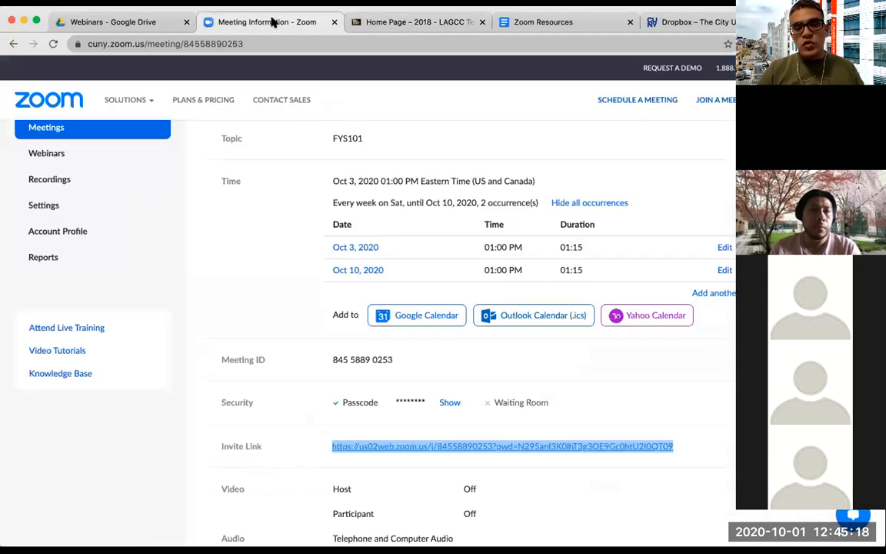
pyautogui.click(500, 364)
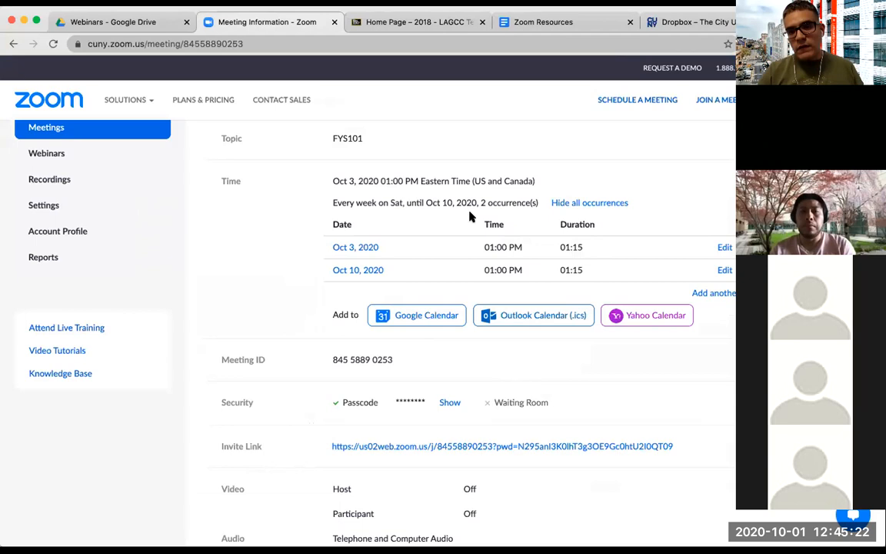
pyautogui.click(423, 23)
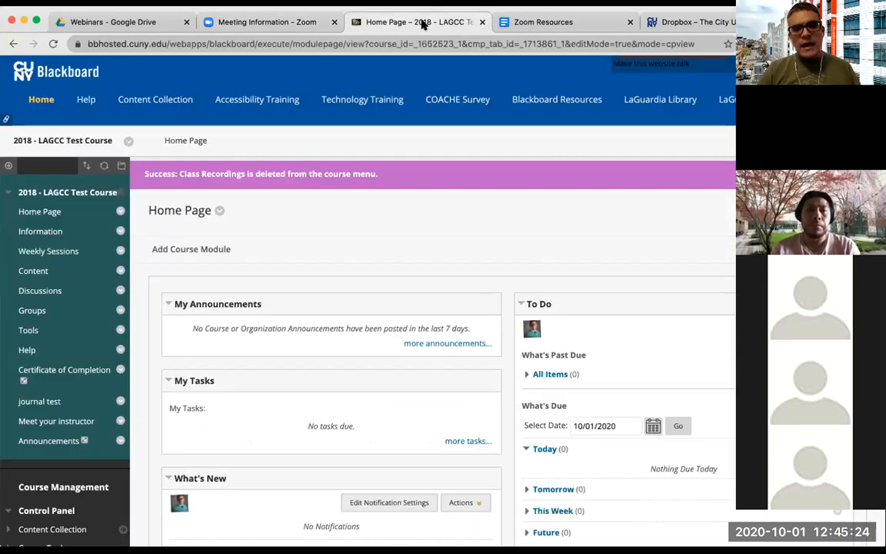
# Step: Examine the tool types offered for a course menu tool link, and cancel without adding one
pyautogui.click(9, 167)
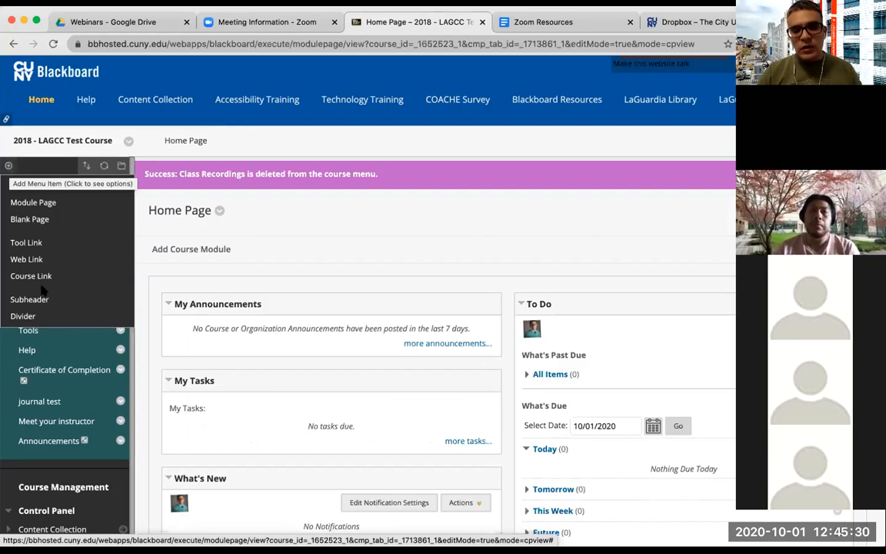
pyautogui.click(38, 243)
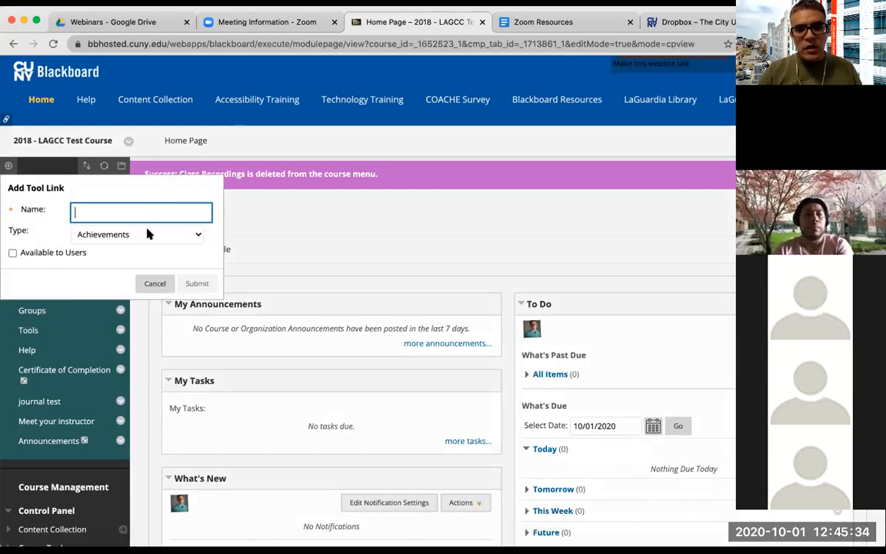
pyautogui.click(149, 234)
pyautogui.scroll(-1, 188, 448)
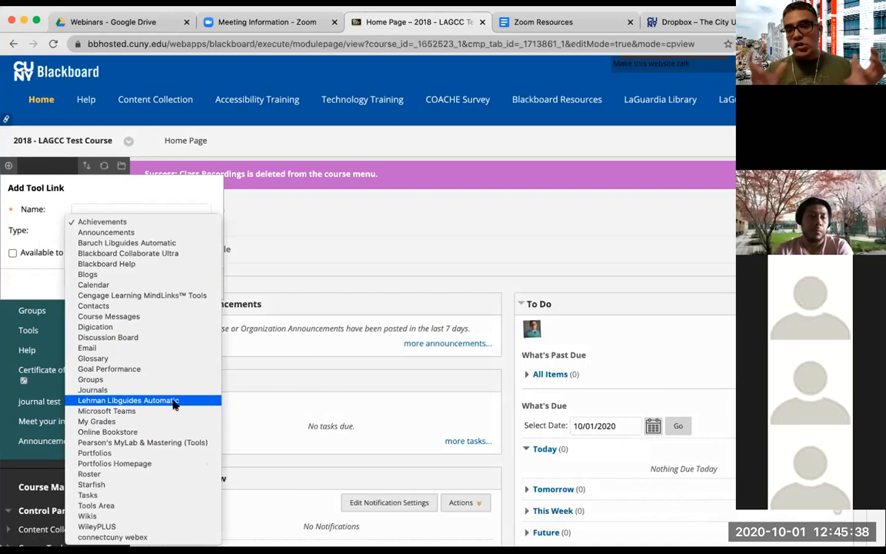
pyautogui.click(122, 192)
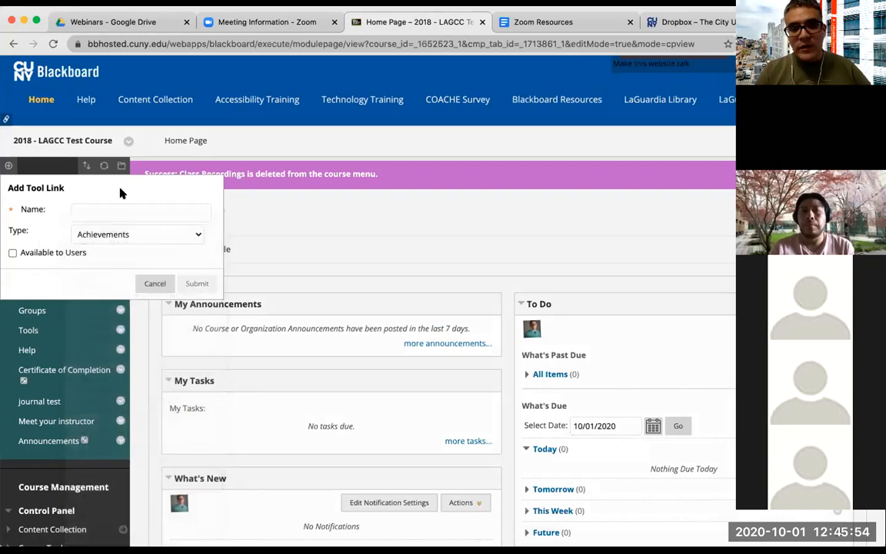
pyautogui.click(151, 283)
# Step: Review the fields needed to add a web link to the course menu, and cancel the form
pyautogui.click(8, 165)
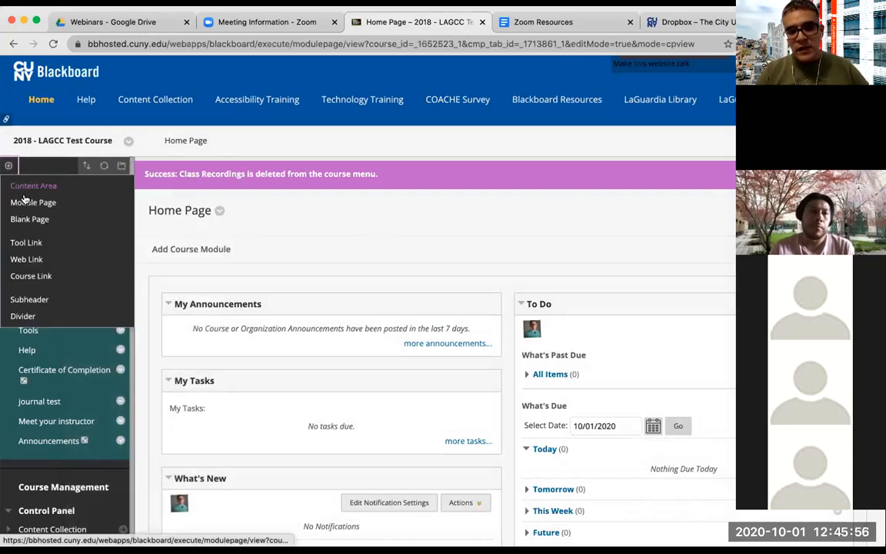
pyautogui.click(31, 261)
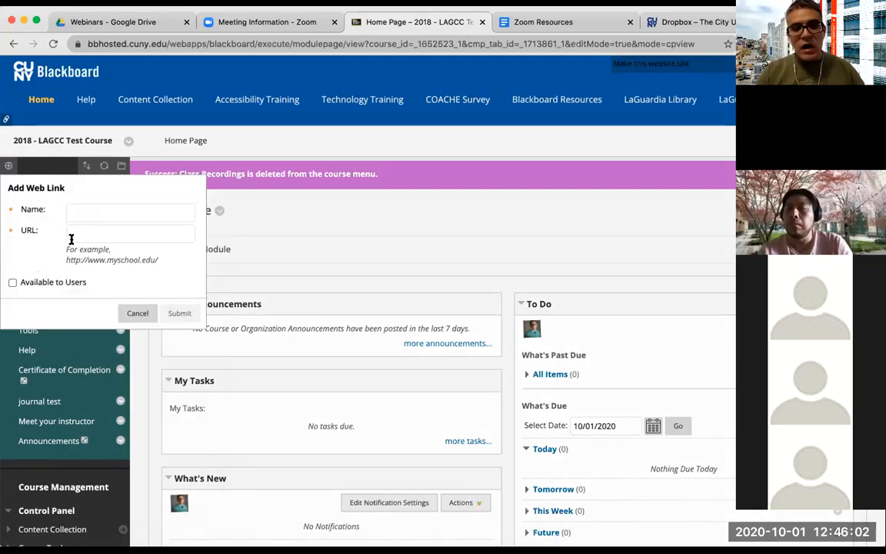
pyautogui.click(139, 314)
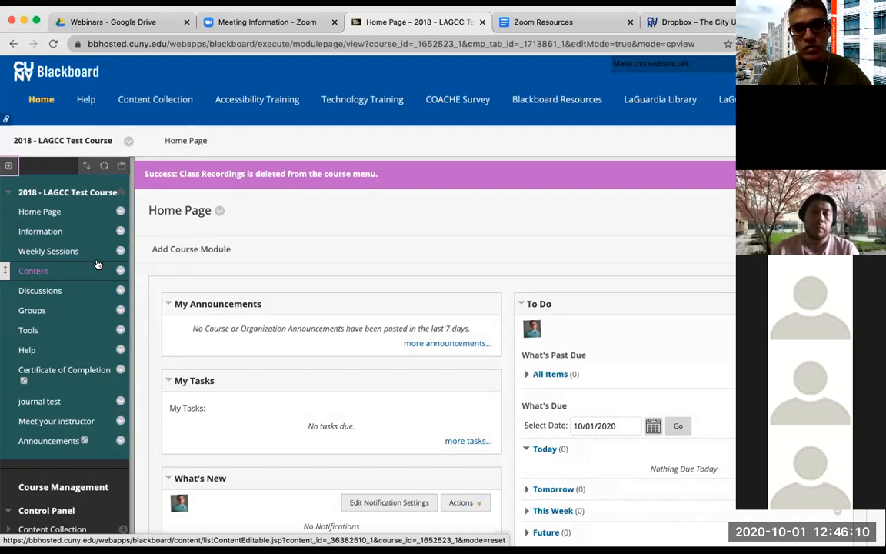
# Step: Revisit the FYS101 meeting details, and switch to the presentation's "Schedule a meeting for your class" slide
pyautogui.click(256, 28)
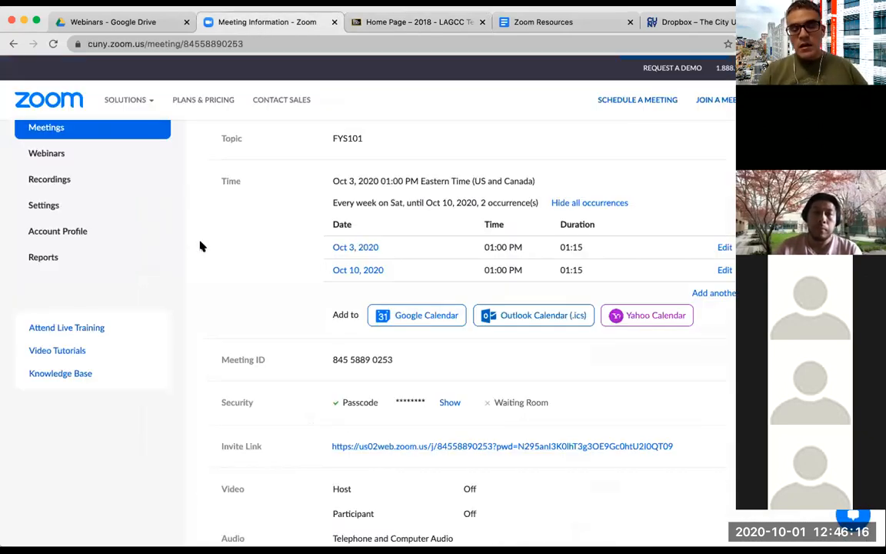
pyautogui.scroll(2, 200, 246)
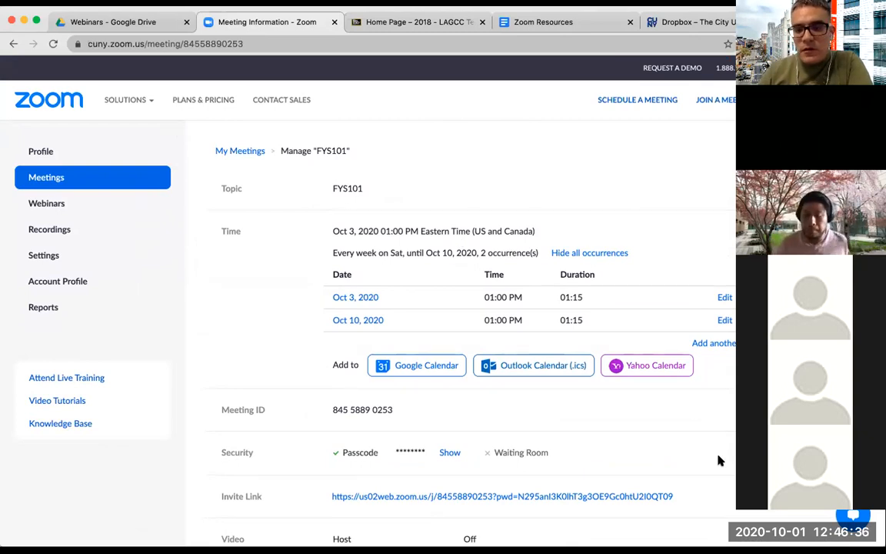
pyautogui.hotkey('ctrl', 'Right')
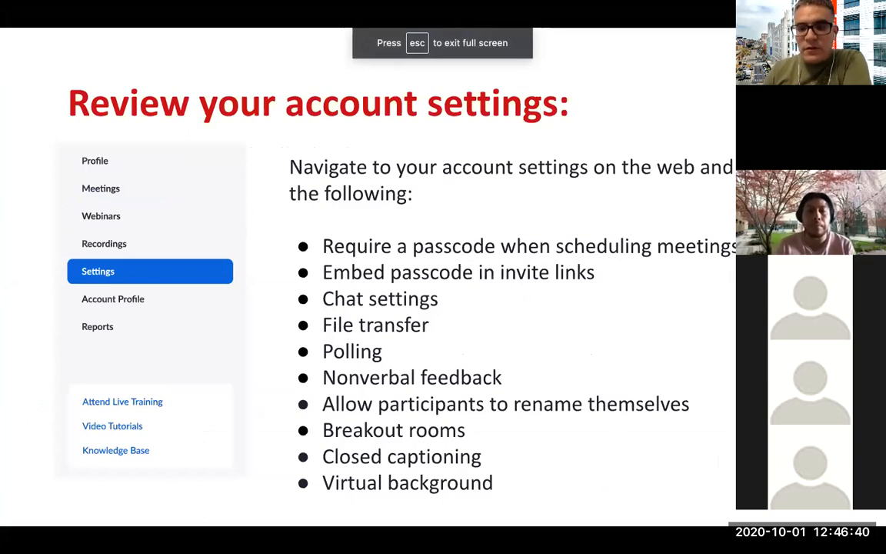
pyautogui.press('Right')
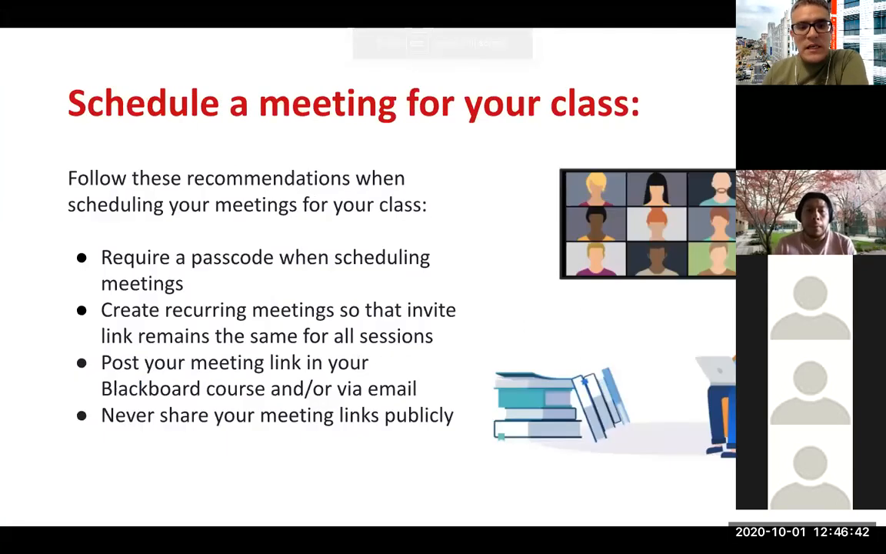
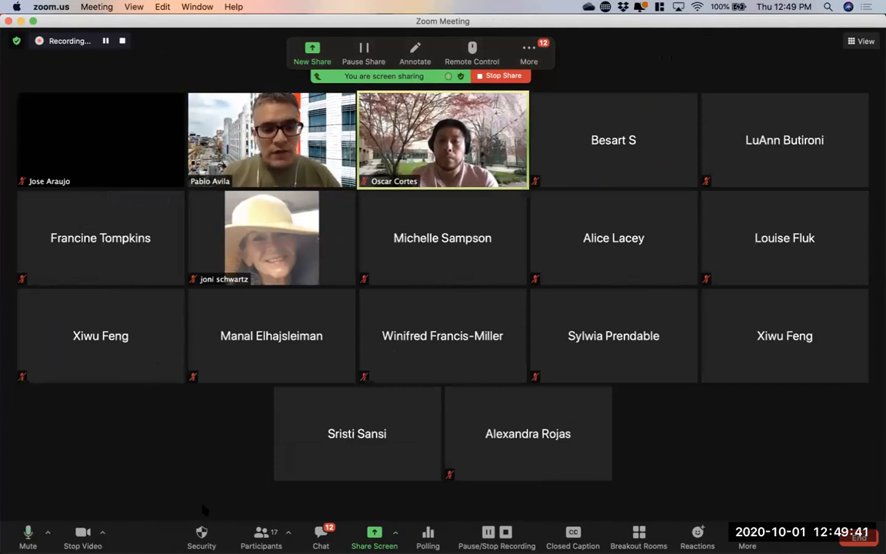
# Step: Turn off the participants' permission to rename themselves in the live Zoom meeting's security options
pyautogui.click(200, 533)
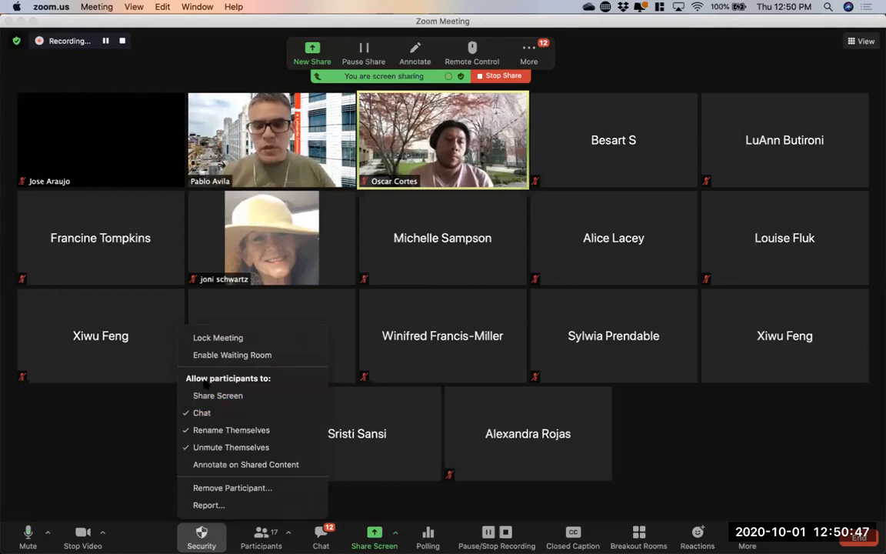
pyautogui.click(232, 430)
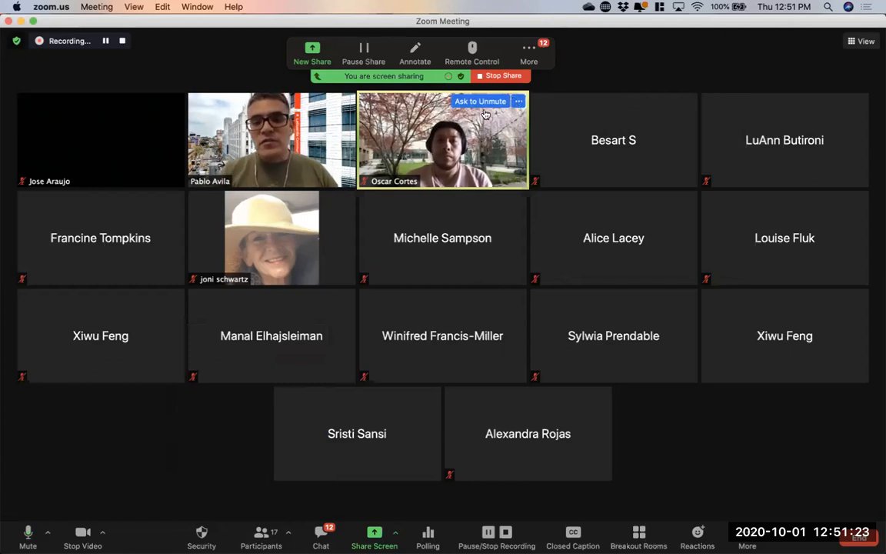
# Step: Open the rename prompt for a participant in the live Zoom meeting, and cancel it
pyautogui.click(519, 103)
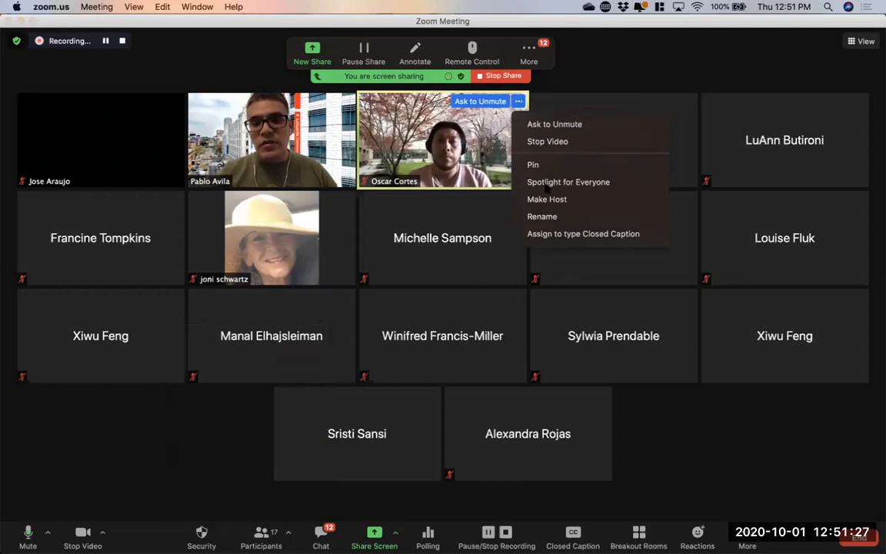
pyautogui.click(549, 217)
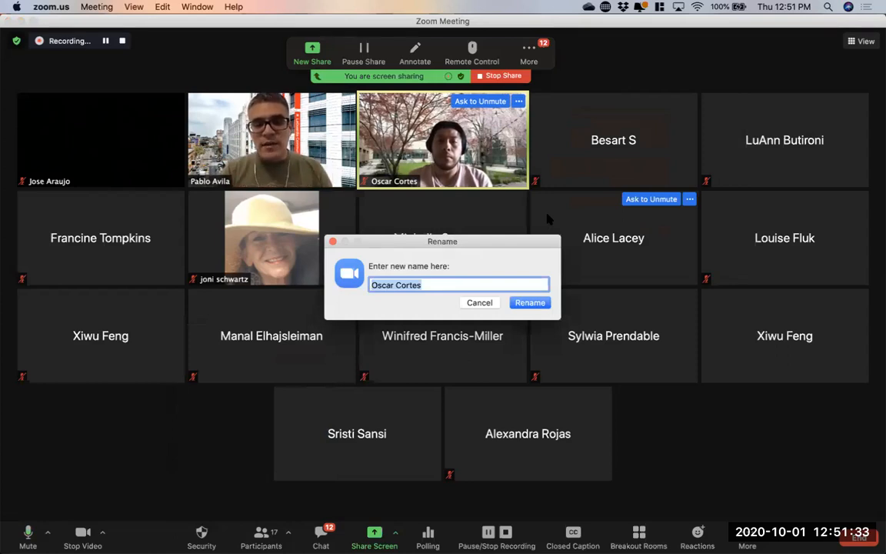
pyautogui.click(470, 302)
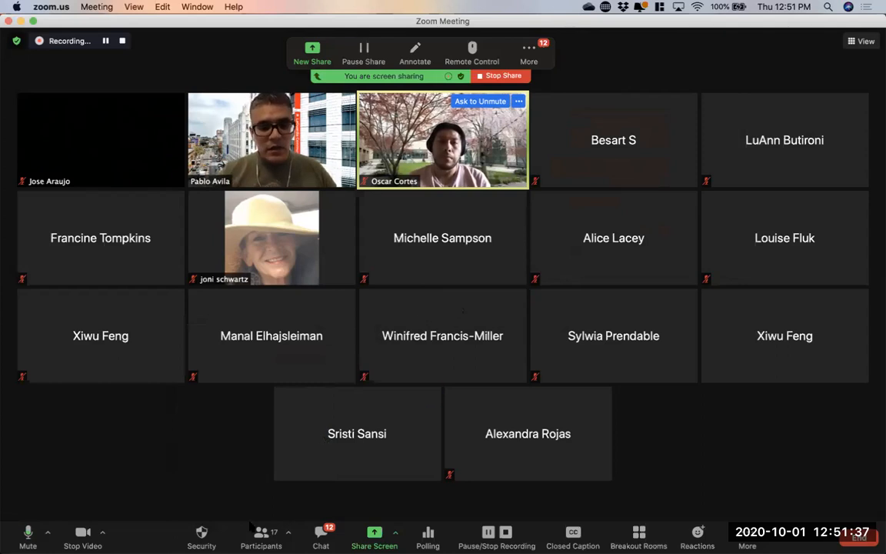
# Step: Allow participants to rename themselves in the meeting's security options, and open the list for removing a participant and close it
pyautogui.click(209, 533)
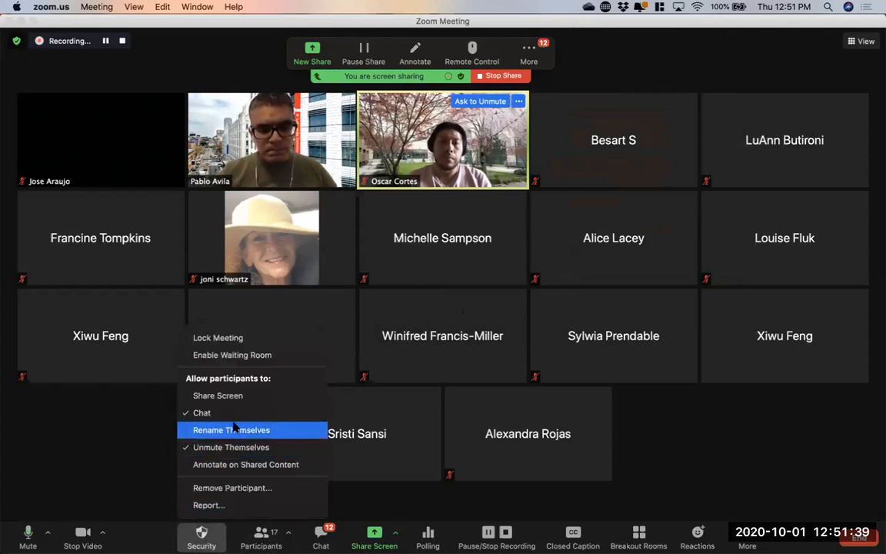
pyautogui.click(235, 430)
pyautogui.click(202, 534)
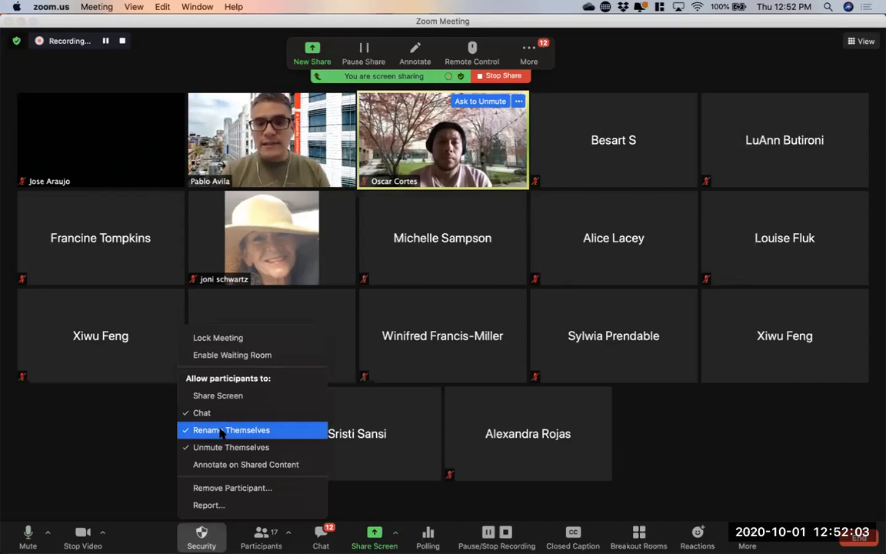
pyautogui.click(214, 493)
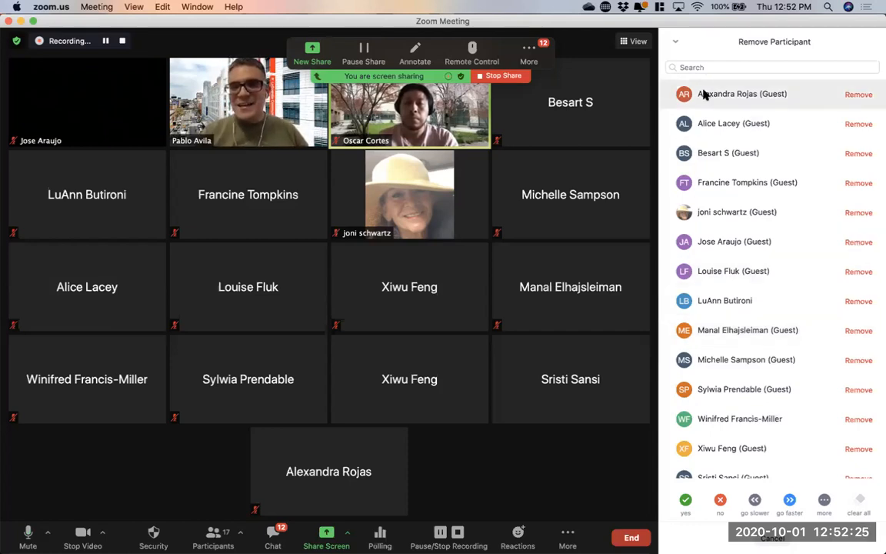
pyautogui.click(675, 43)
pyautogui.click(698, 54)
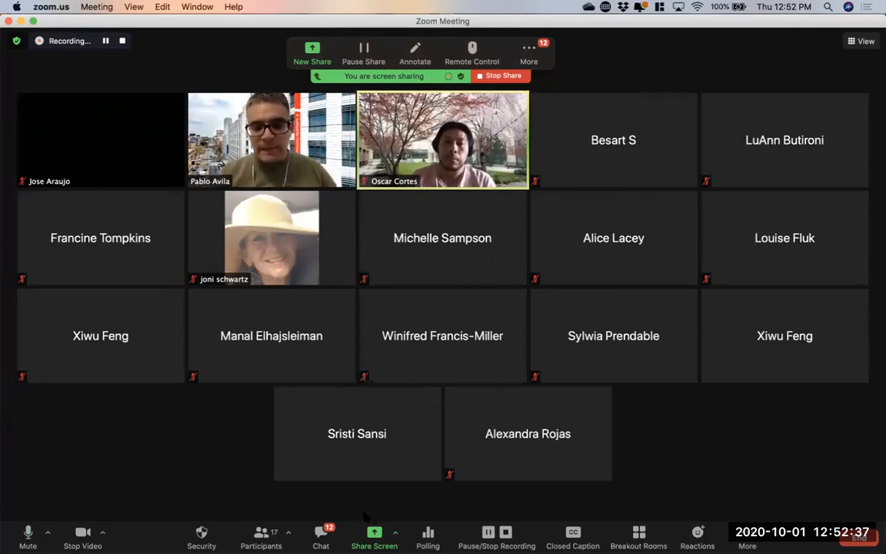
# Step: Open the meeting chat, pop it out into a separate window, and close that window
pyautogui.click(321, 537)
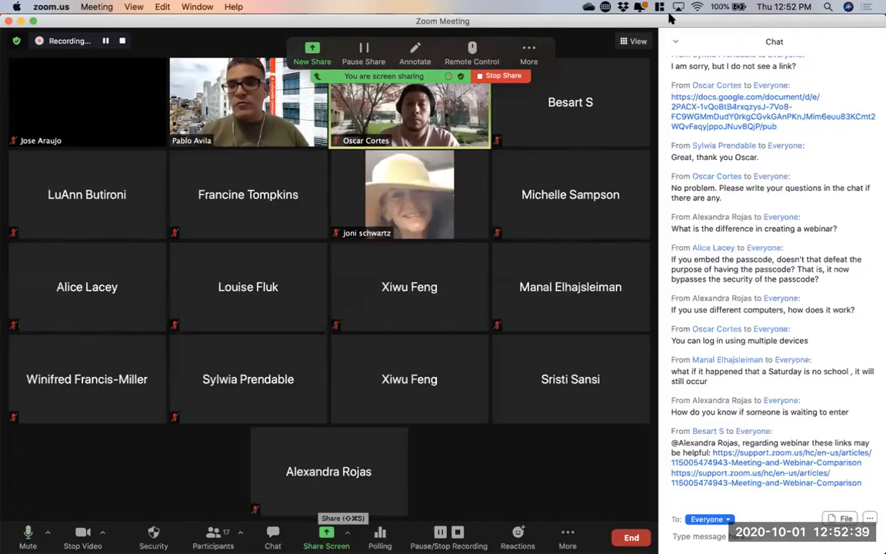
pyautogui.click(677, 42)
pyautogui.click(688, 68)
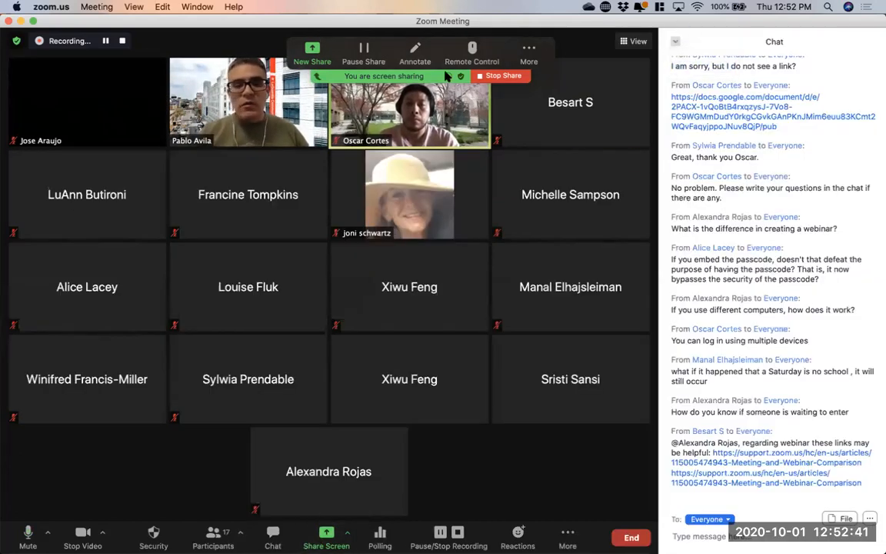
pyautogui.click(350, 213)
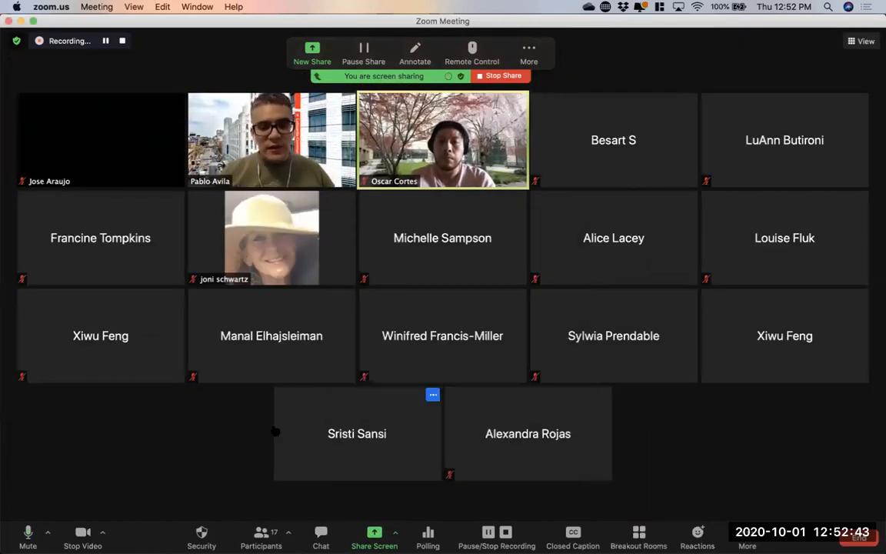
# Step: Reopen the chat as a floating window, move it over the gallery, and merge it back into the meeting window
pyautogui.click(320, 536)
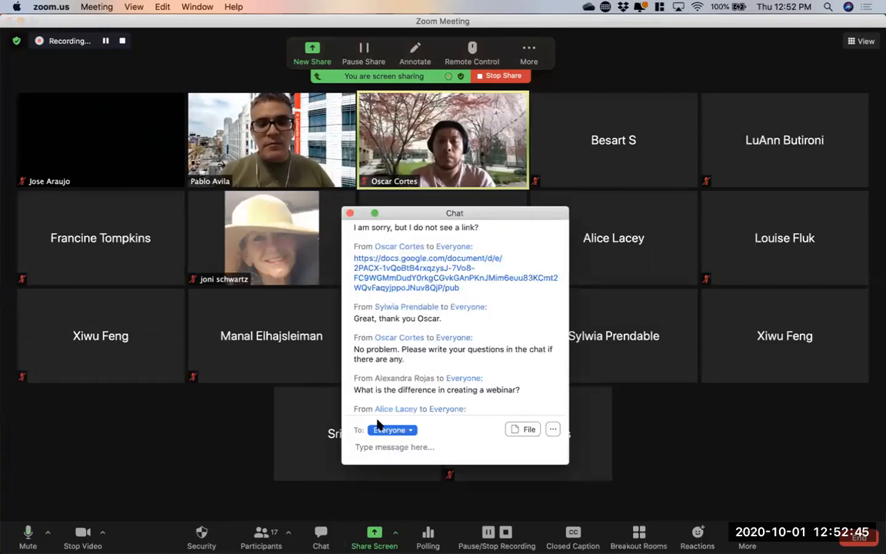
pyautogui.moveTo(450, 219); pyautogui.dragTo(380, 173)
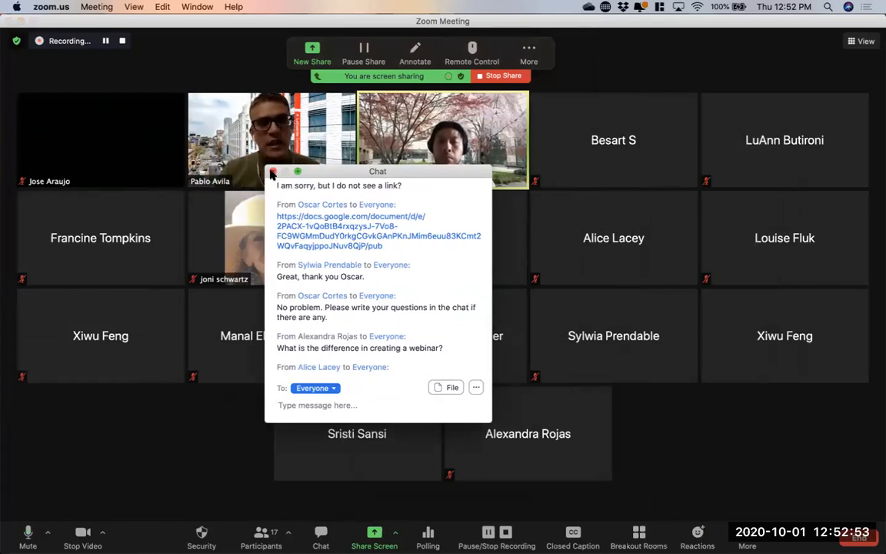
pyautogui.click(475, 388)
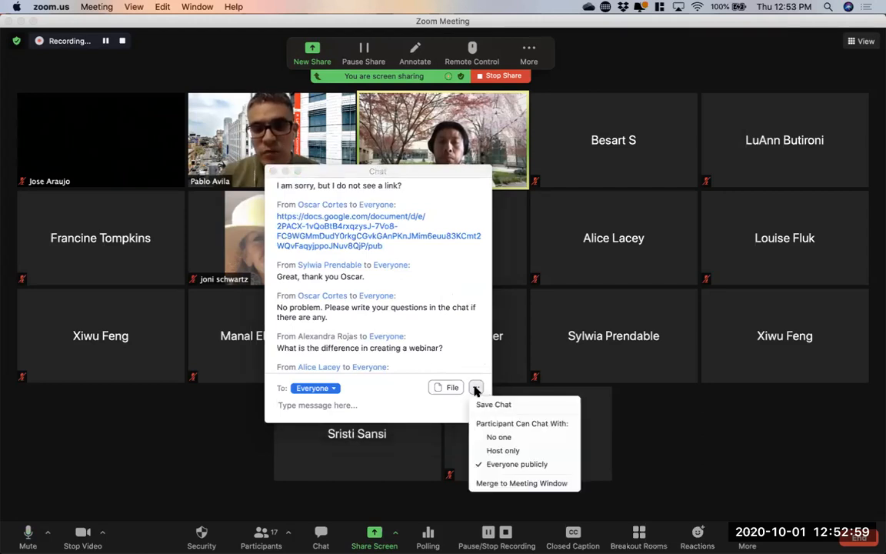
pyautogui.click(512, 483)
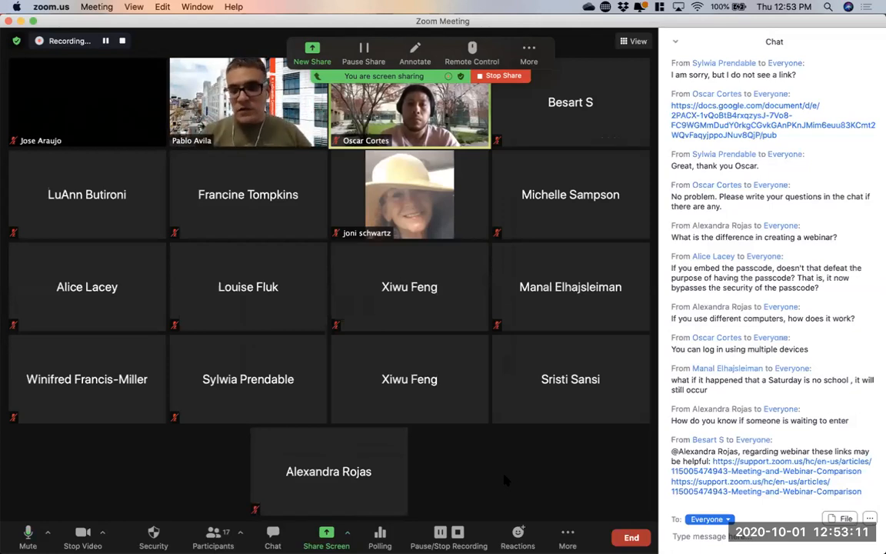
# Step: Review the chat's file-sharing picker and its options for who participants can chat with, and close the chat
pyautogui.click(843, 520)
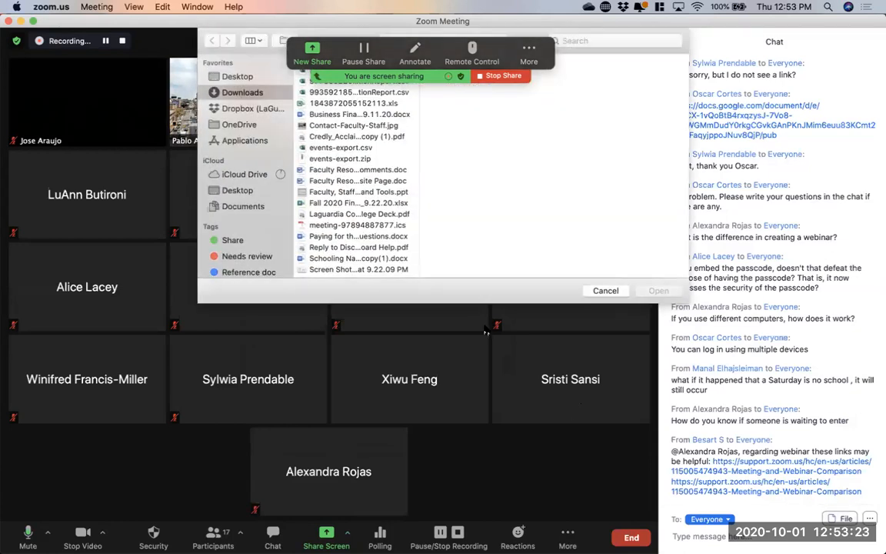
pyautogui.press('Escape')
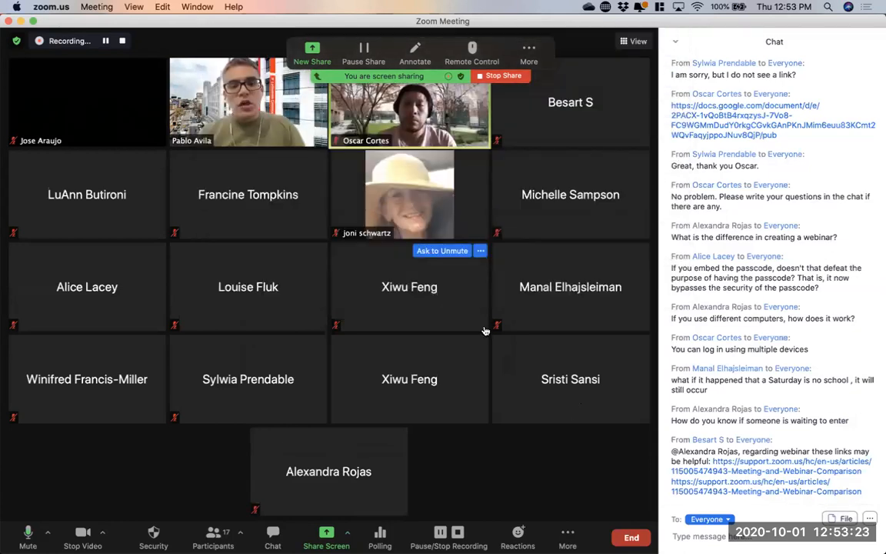
pyautogui.click(870, 519)
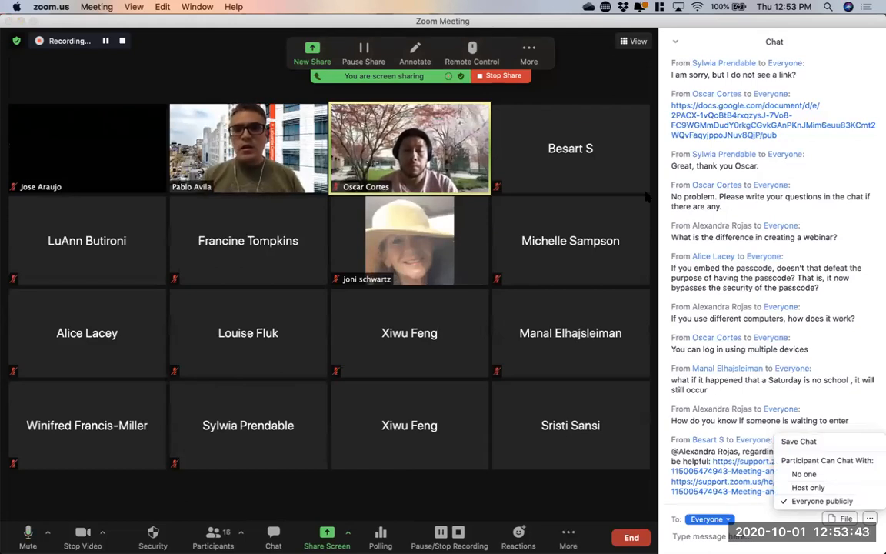
pyautogui.click(540, 67)
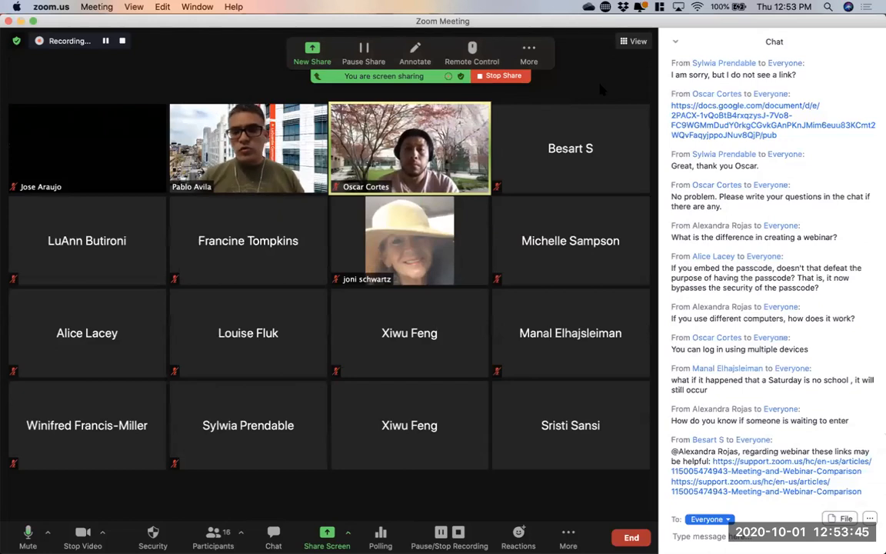
pyautogui.click(675, 41)
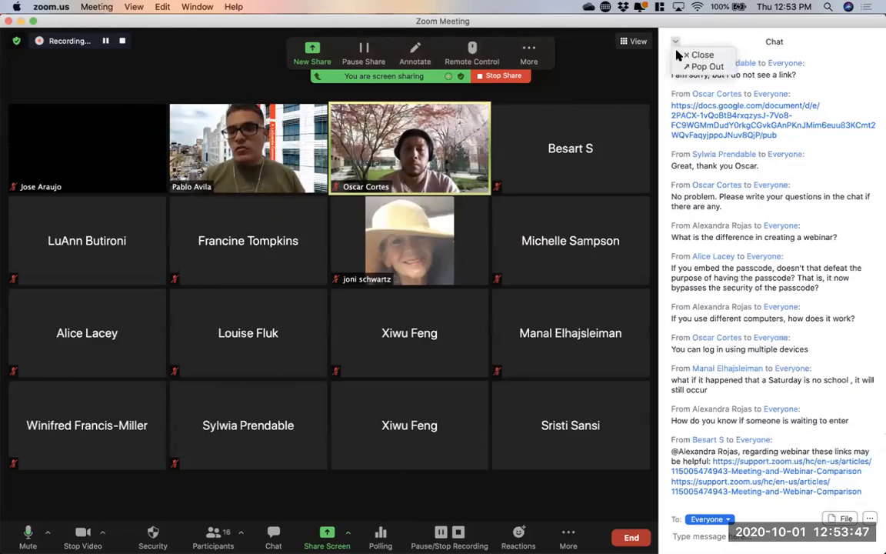
pyautogui.click(699, 56)
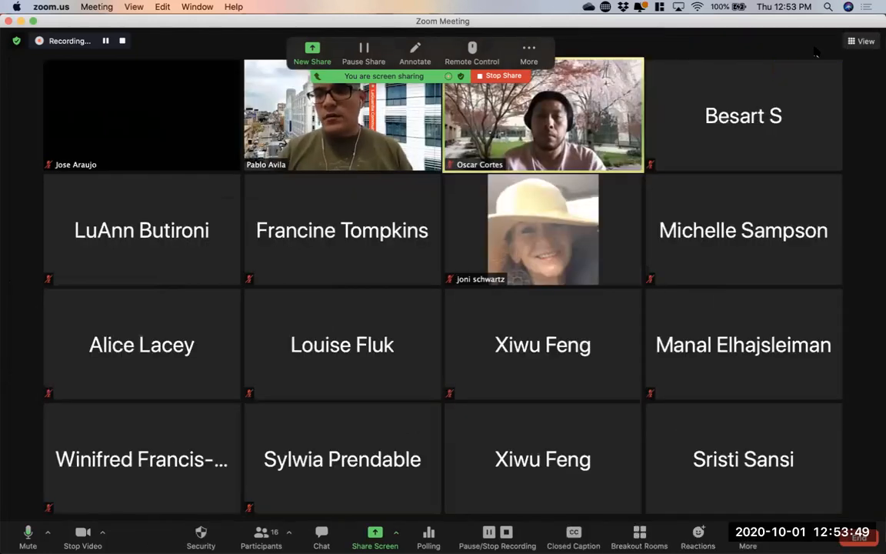
# Step: Switch the meeting layout to Speaker view, and return it to Gallery view
pyautogui.moveTo(825, 81)
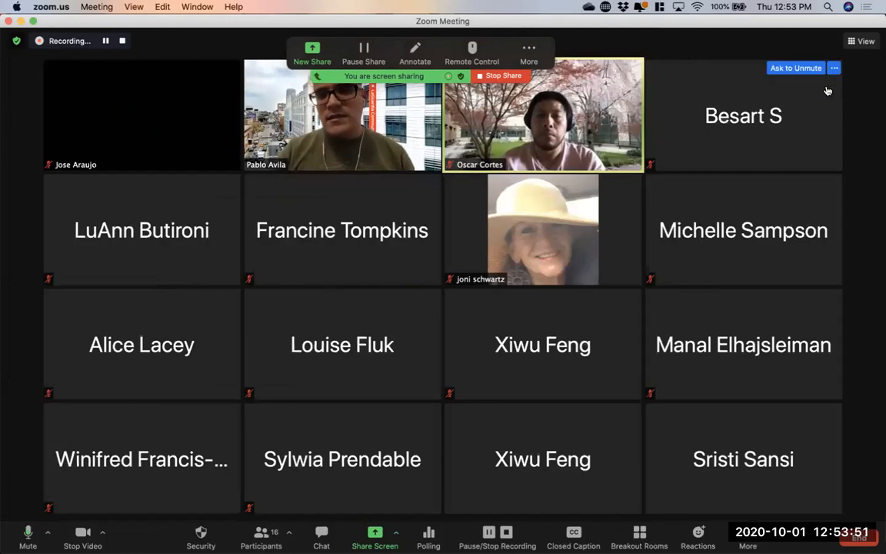
pyautogui.click(859, 41)
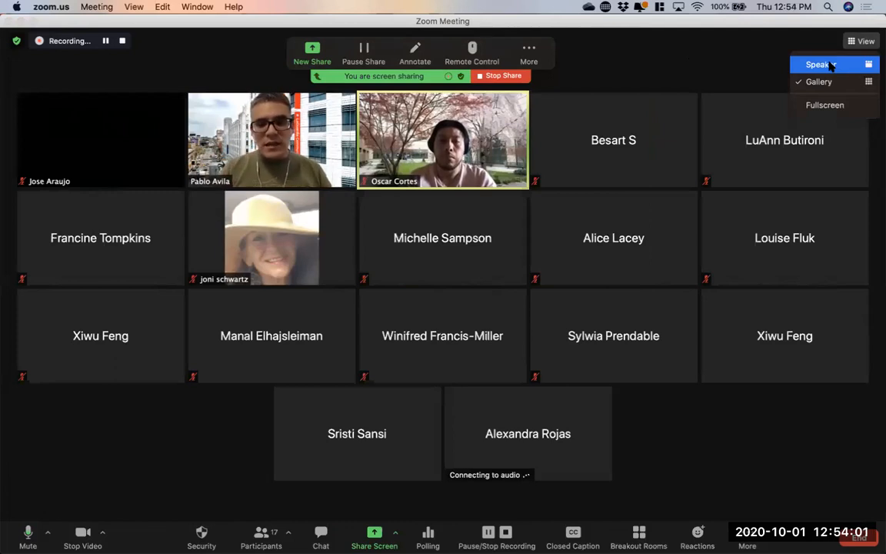
pyautogui.click(830, 67)
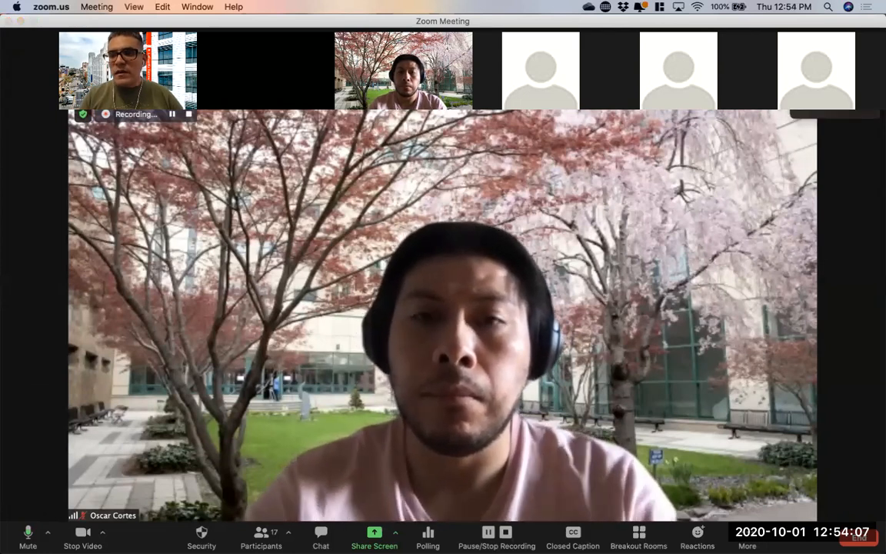
pyautogui.click(862, 41)
pyautogui.click(826, 81)
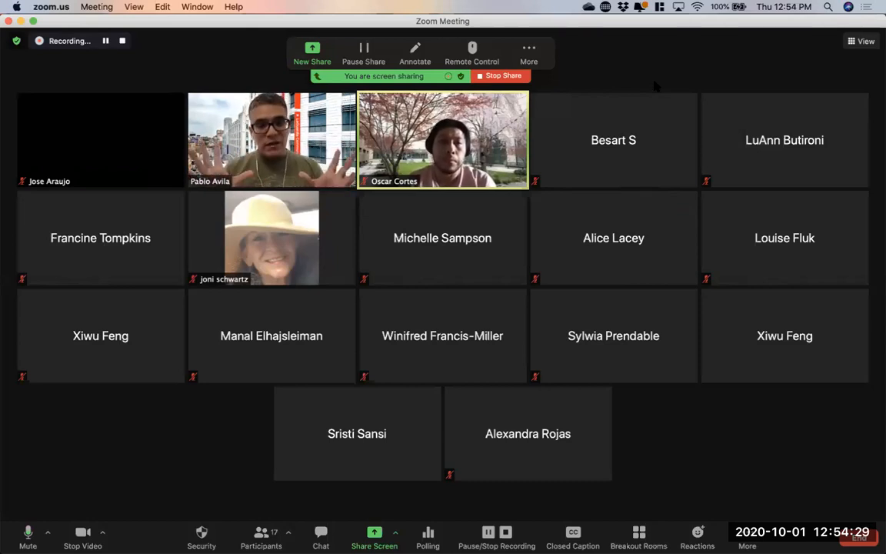
# Step: Reorder the gallery tiles: the host first, the co-presenter second, the participant with the hat photo third, and another participant fourth
pyautogui.moveTo(845, 262)
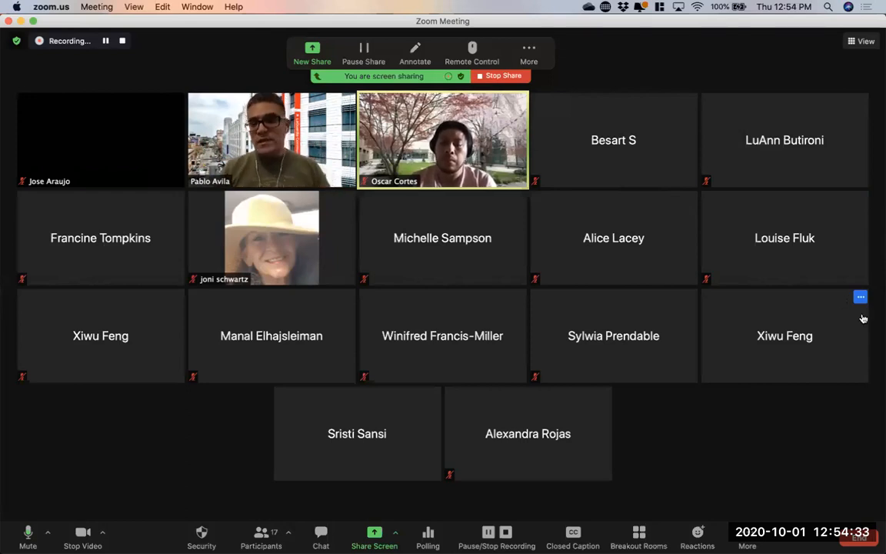
pyautogui.moveTo(868, 244)
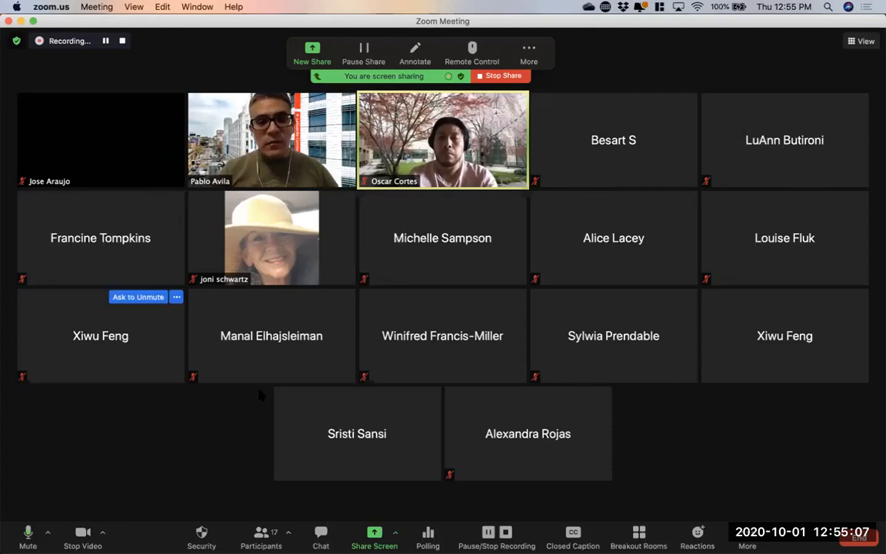
pyautogui.moveTo(285, 123); pyautogui.dragTo(83, 134)
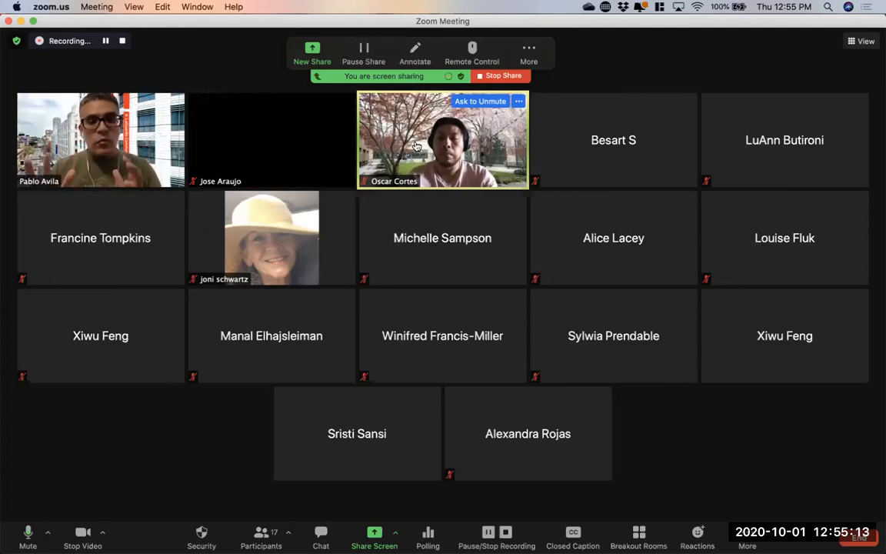
pyautogui.moveTo(415, 146); pyautogui.dragTo(263, 137)
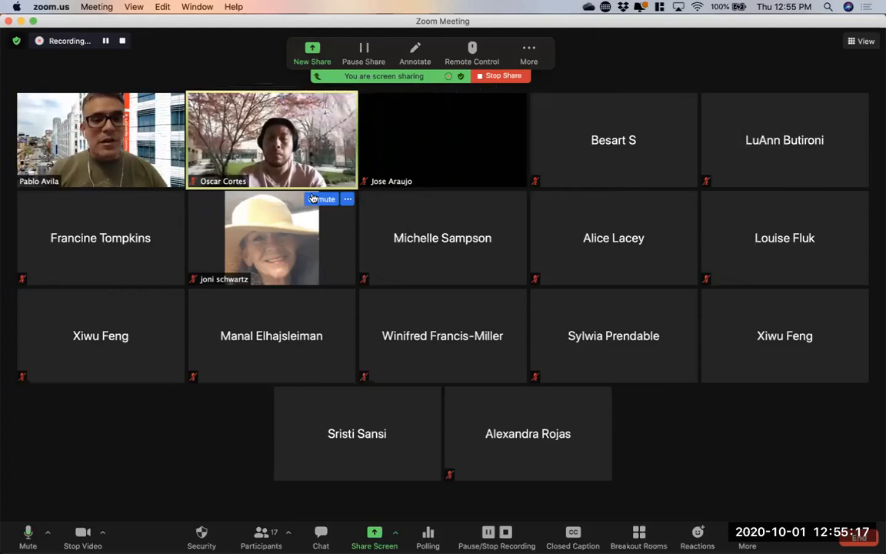
pyautogui.moveTo(244, 230); pyautogui.dragTo(442, 140)
pyautogui.moveTo(579, 336); pyautogui.dragTo(558, 135)
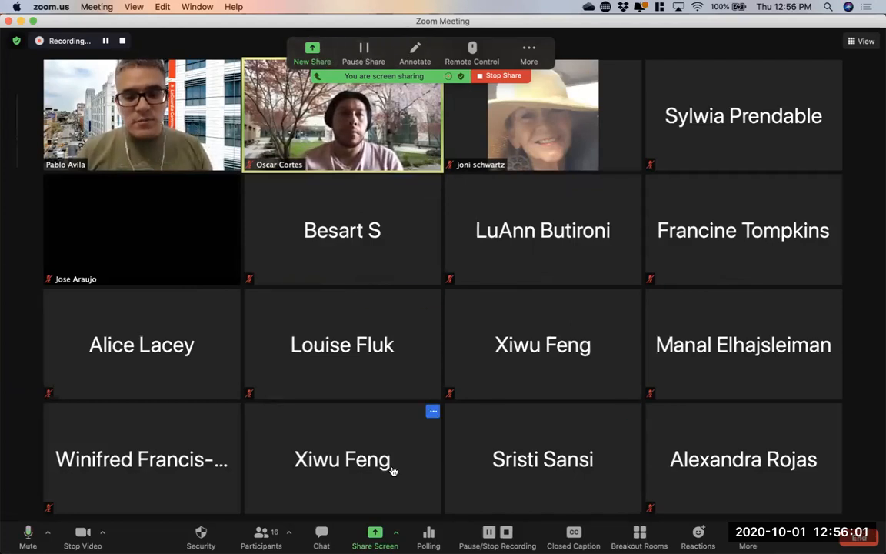
# Step: Review the screen-sharing sources, selecting the Level I Zoom Training Chrome window and the Whiteboard, and close the dialog without sharing
pyautogui.click(367, 533)
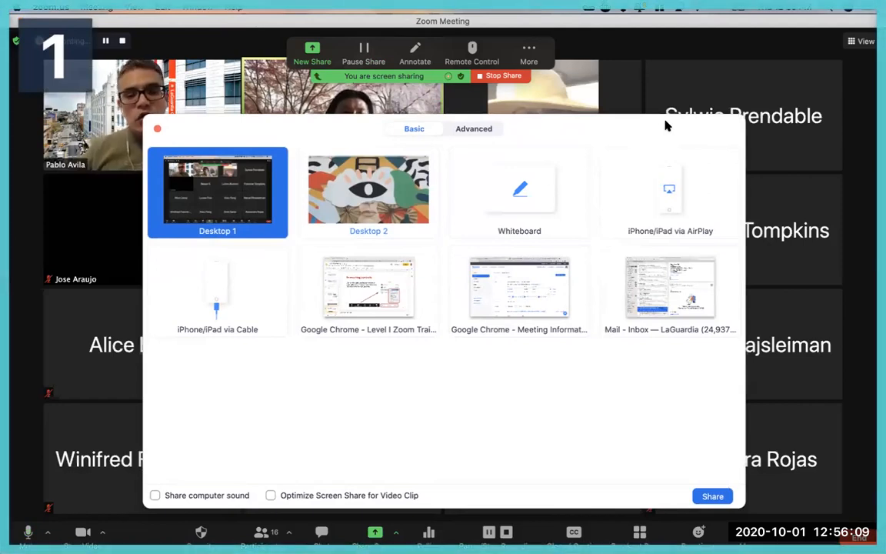
pyautogui.moveTo(667, 125); pyautogui.dragTo(738, 110)
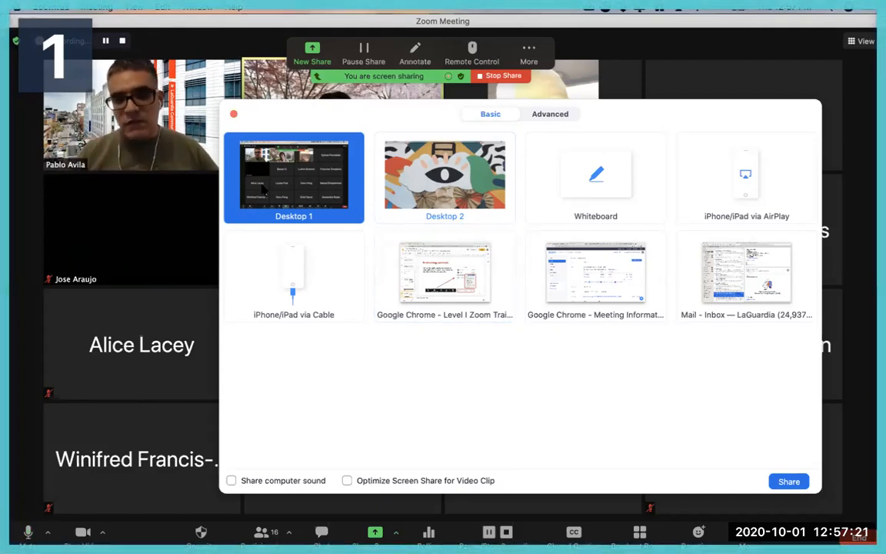
pyautogui.click(419, 272)
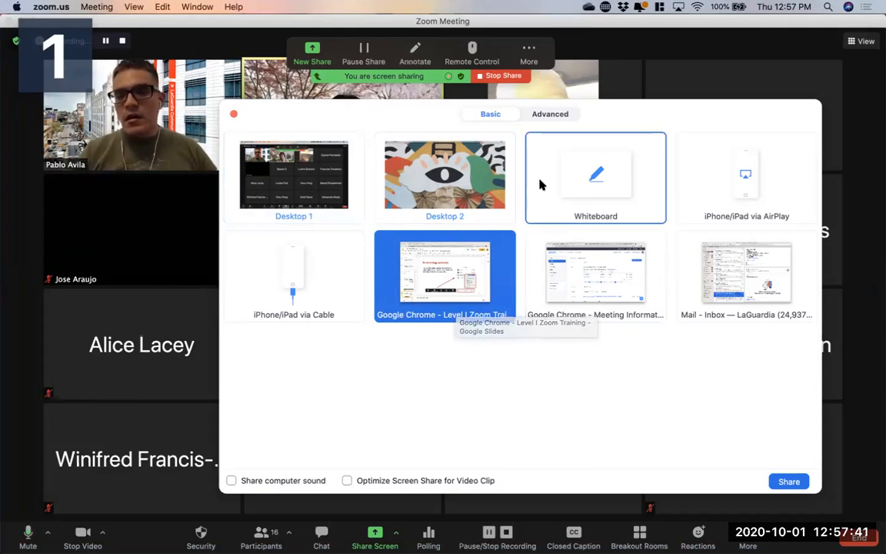
pyautogui.click(583, 189)
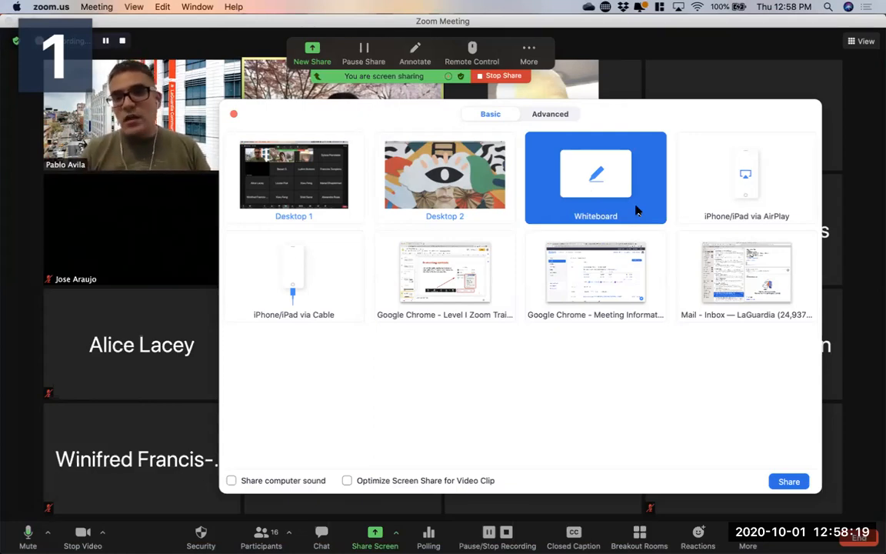
pyautogui.click(233, 117)
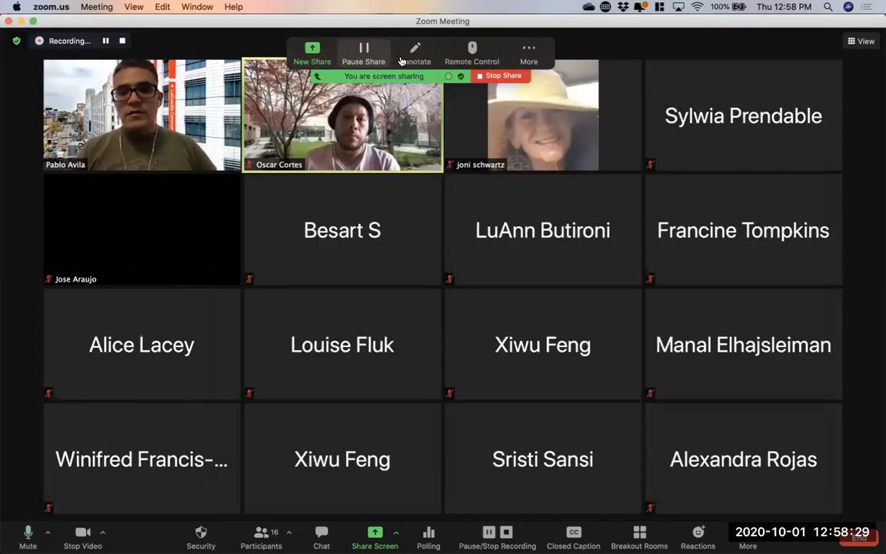
pyautogui.click(500, 75)
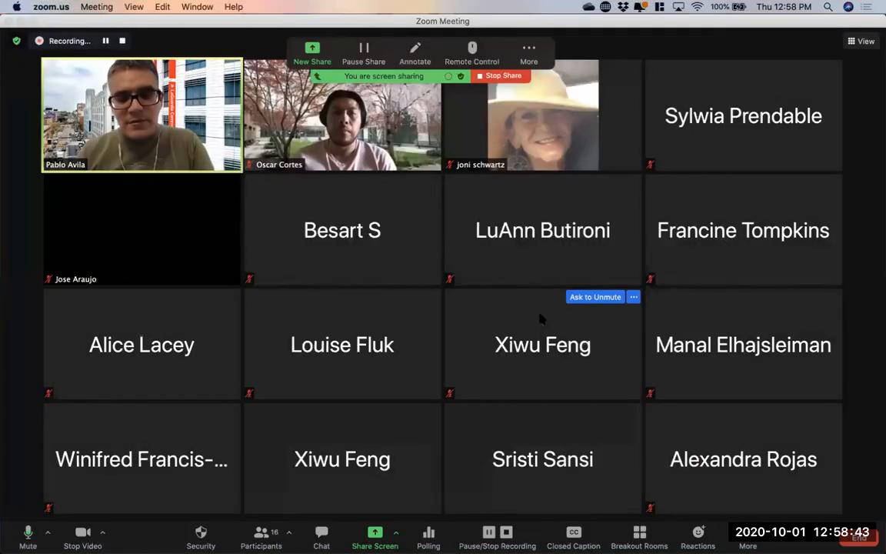
# Step: Bring the Zoom home window to the front, enlarge it to nearly full screen, and shift its upper-left corner below the sharing controls
pyautogui.hotkey('ctrl', 'Up')
pyautogui.click(223, 339)
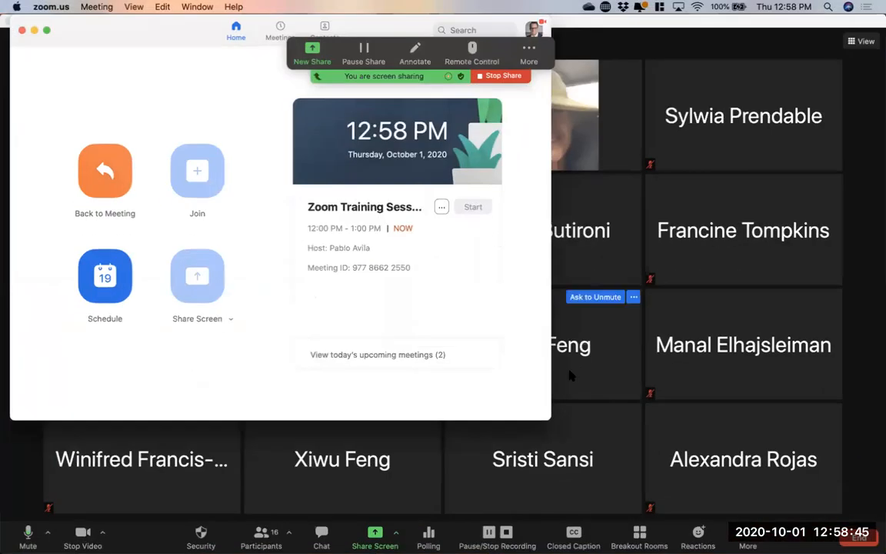
pyautogui.moveTo(551, 420); pyautogui.dragTo(857, 523)
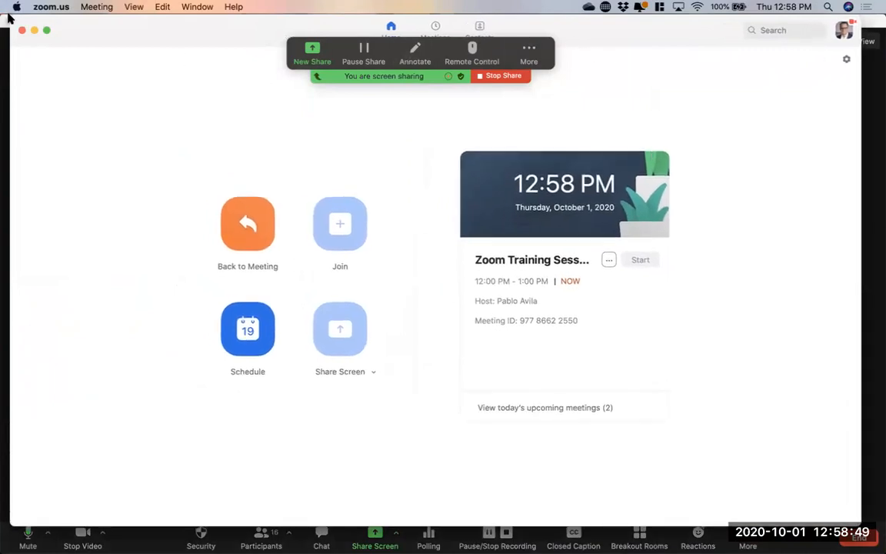
pyautogui.moveTo(9, 17); pyautogui.dragTo(27, 86)
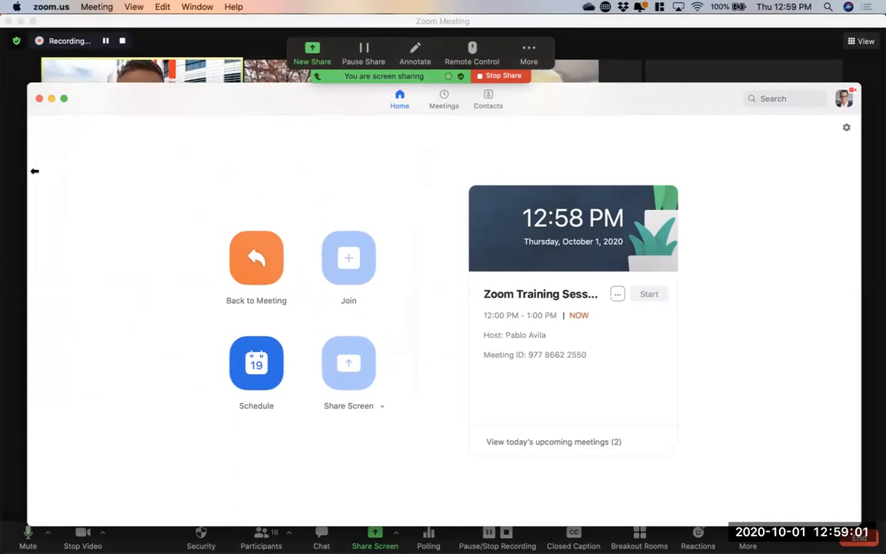
# Step: Narrow the Zoom home window so part of the meeting gallery shows beside it, and check the client for updates
pyautogui.moveTo(34, 171); pyautogui.dragTo(66, 171)
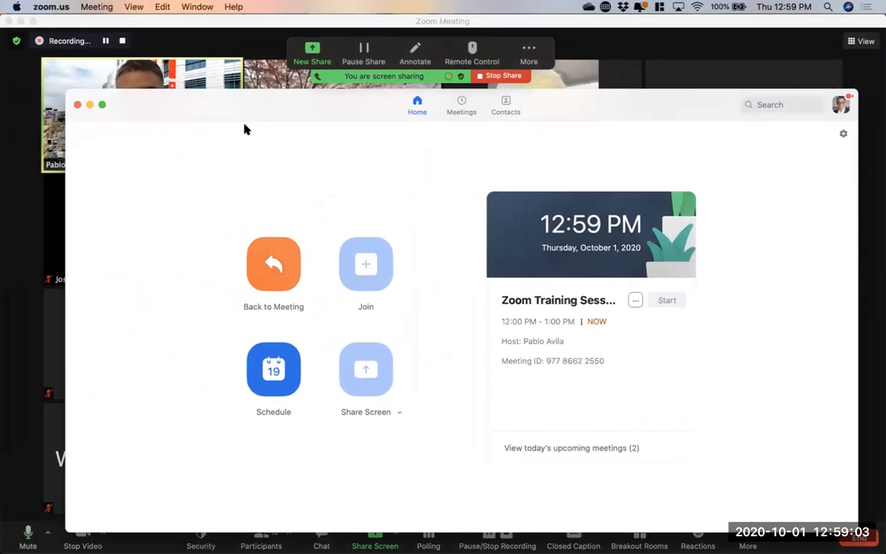
pyautogui.click(841, 107)
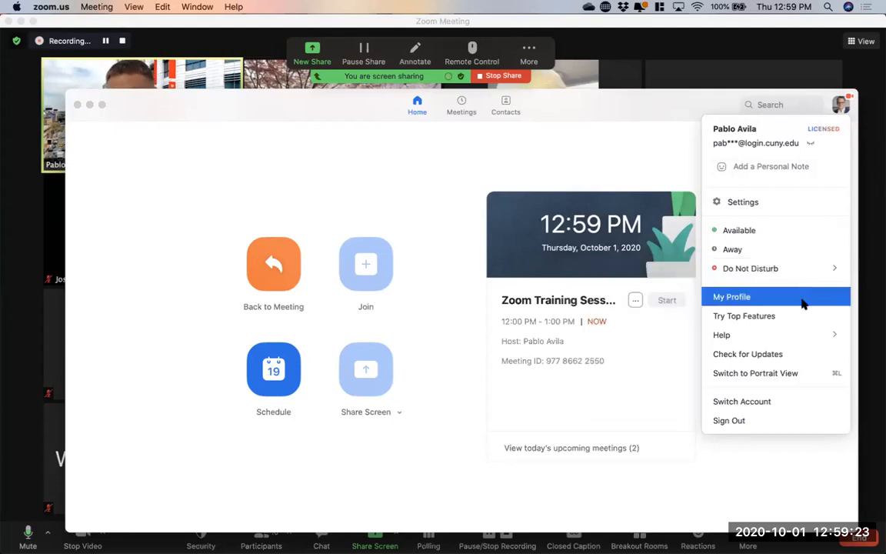
pyautogui.click(773, 354)
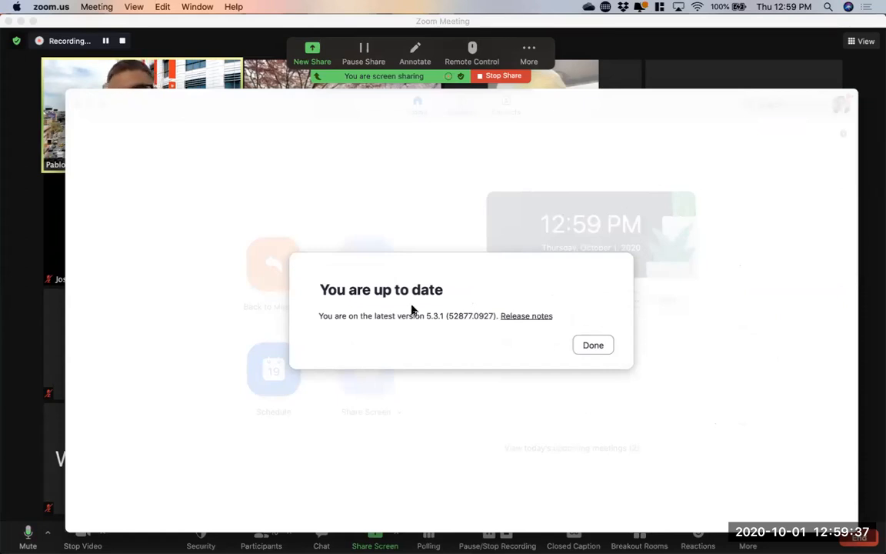
pyautogui.click(593, 344)
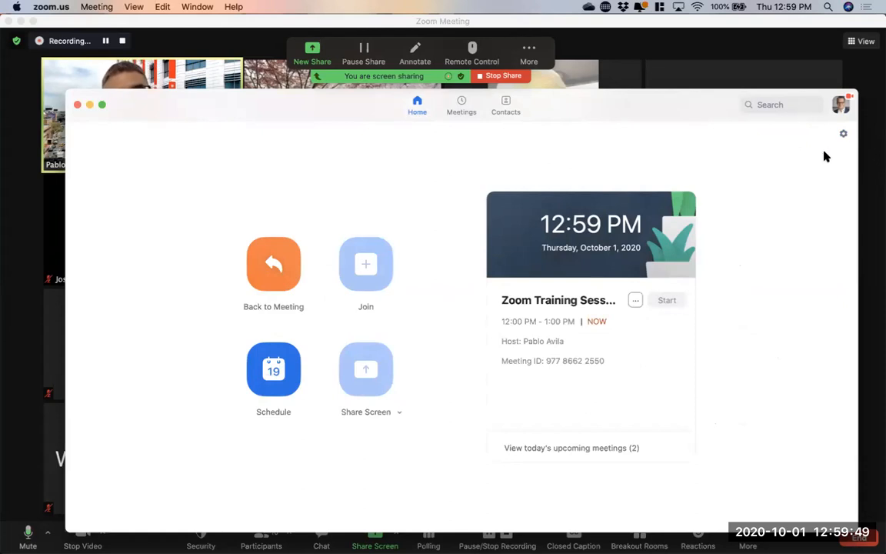
# Step: In the Zoom settings, review the Background & Filters page and its options for adding a background image or video, without adding any
pyautogui.click(842, 107)
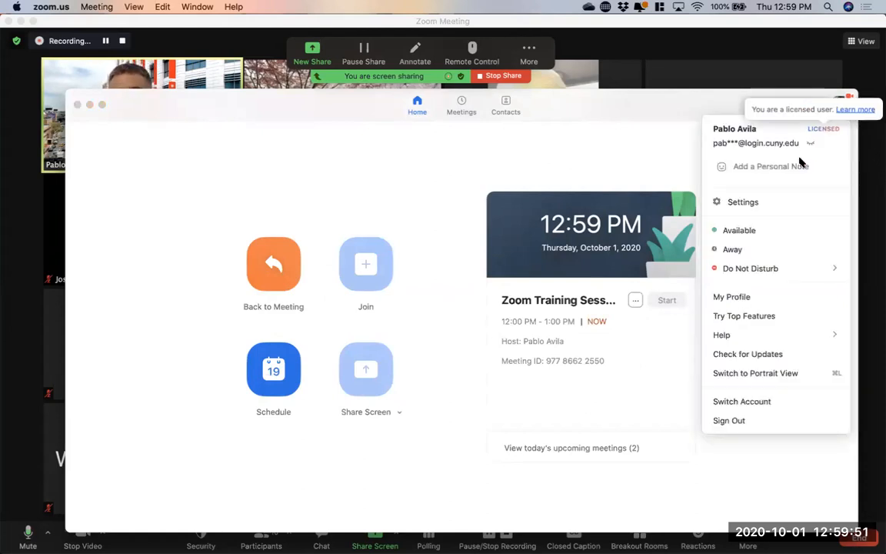
pyautogui.click(743, 202)
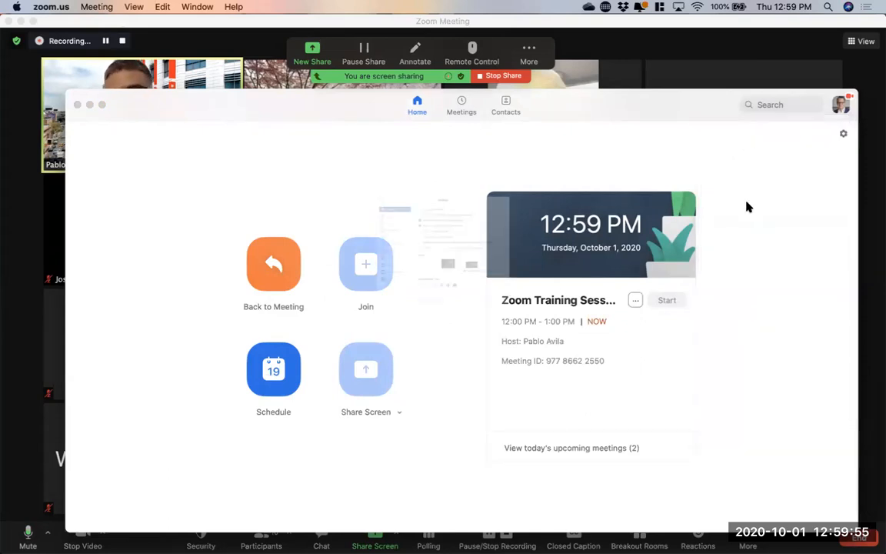
pyautogui.moveTo(669, 65); pyautogui.dragTo(726, 129)
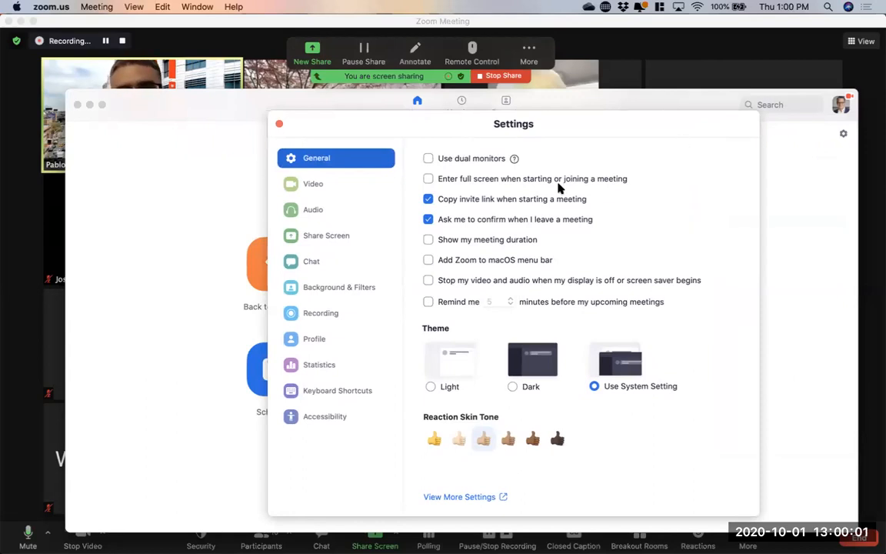
pyautogui.click(340, 287)
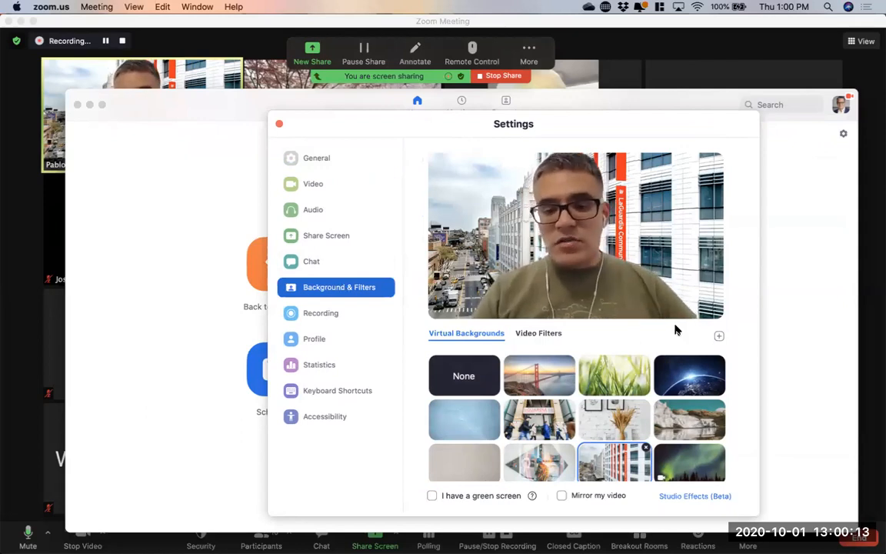
pyautogui.click(718, 336)
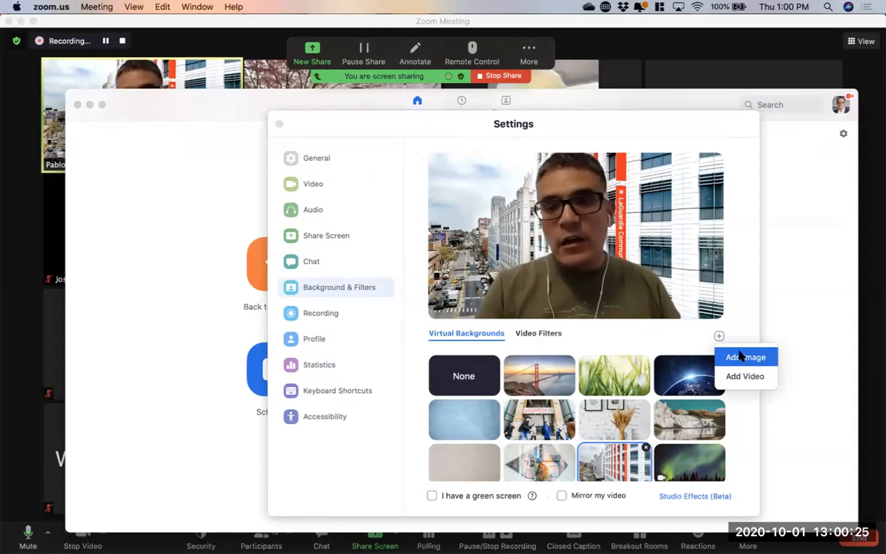
pyautogui.click(734, 330)
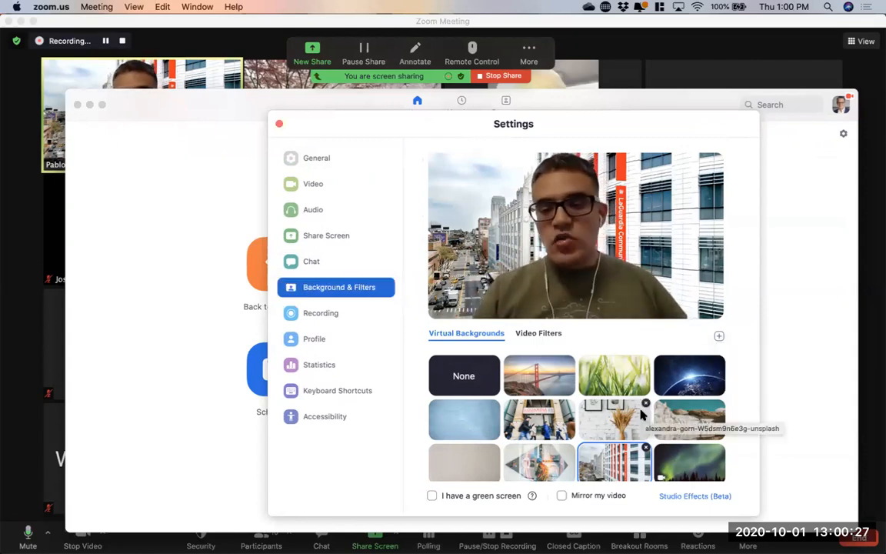
# Step: Preview the diamond-shaped artwork background, set the college entrance photo as the virtual background, and close the settings
pyautogui.scroll(-1, 642, 415)
pyautogui.scroll(-1, 642, 415)
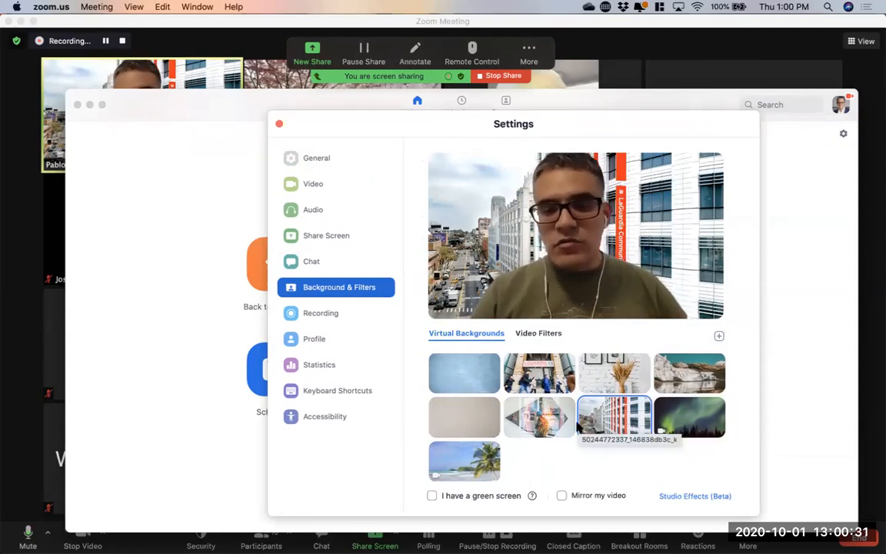
pyautogui.click(534, 375)
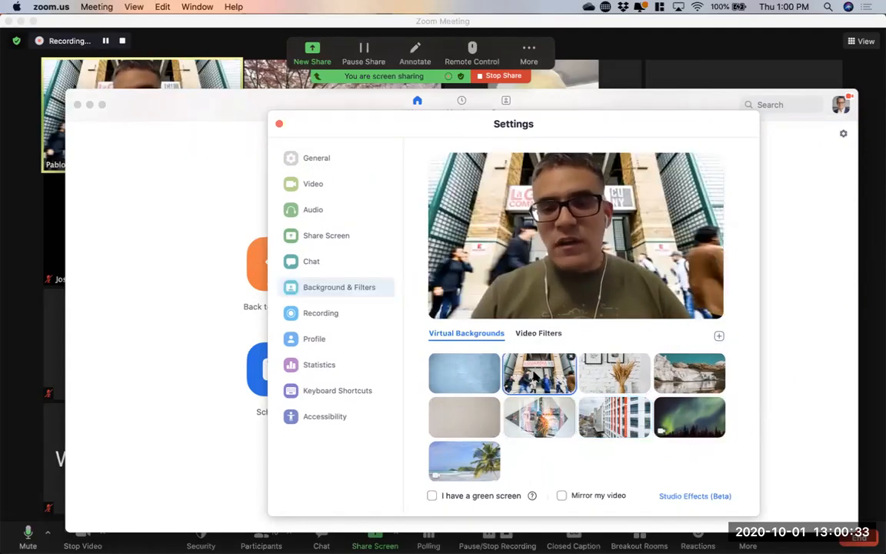
pyautogui.click(531, 423)
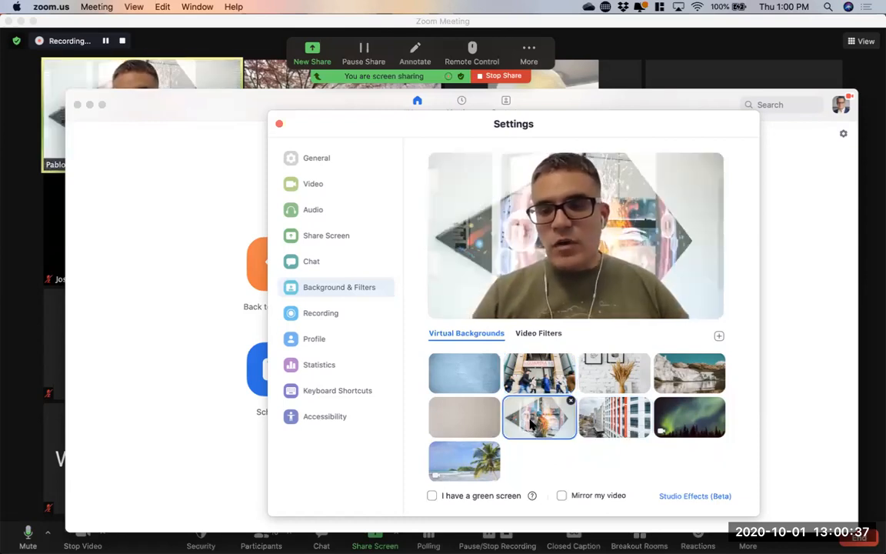
pyautogui.click(508, 373)
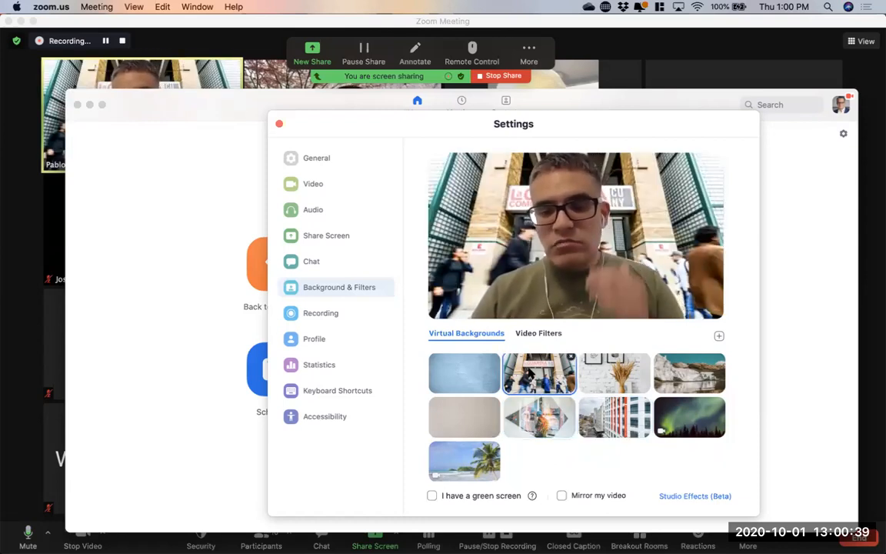
pyautogui.click(279, 123)
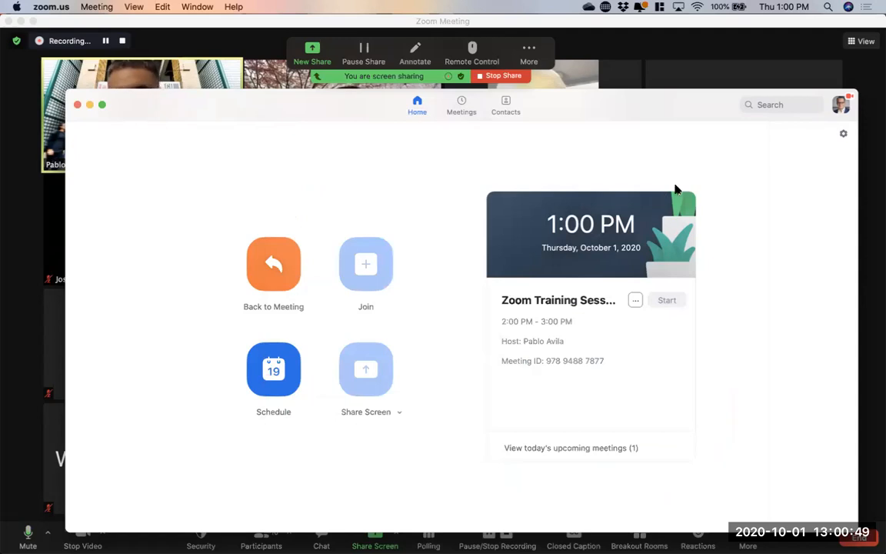
# Step: From the Recording settings, open the local recordings folder in Finder and close the settings window
pyautogui.click(843, 133)
pyautogui.moveTo(317, 127); pyautogui.dragTo(390, 128)
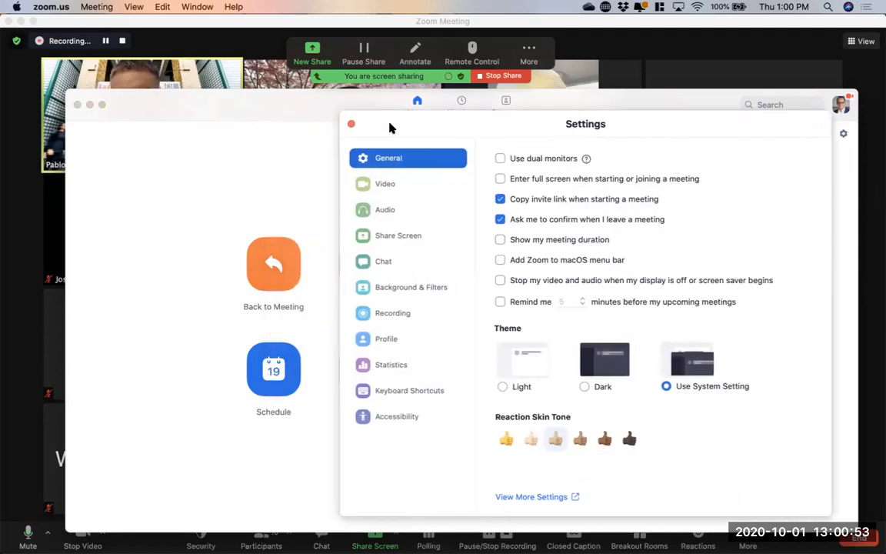
pyautogui.click(411, 315)
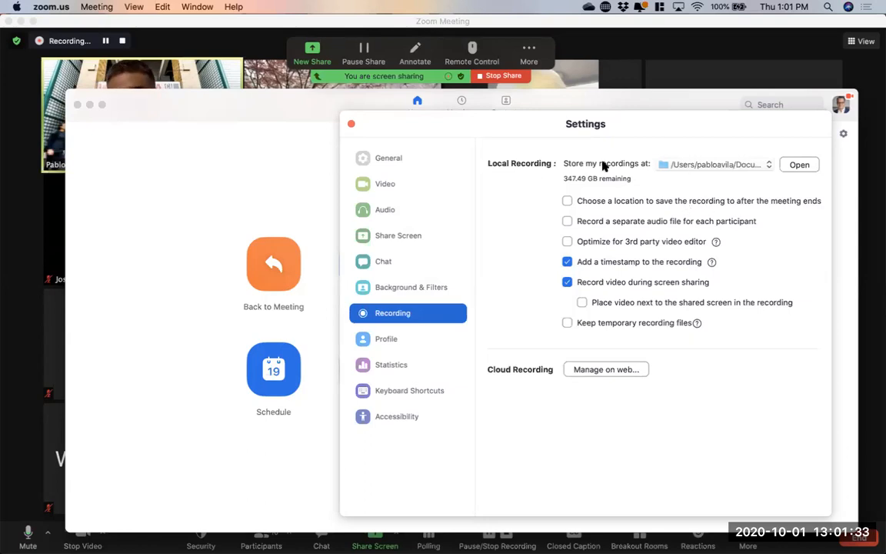
pyautogui.click(792, 166)
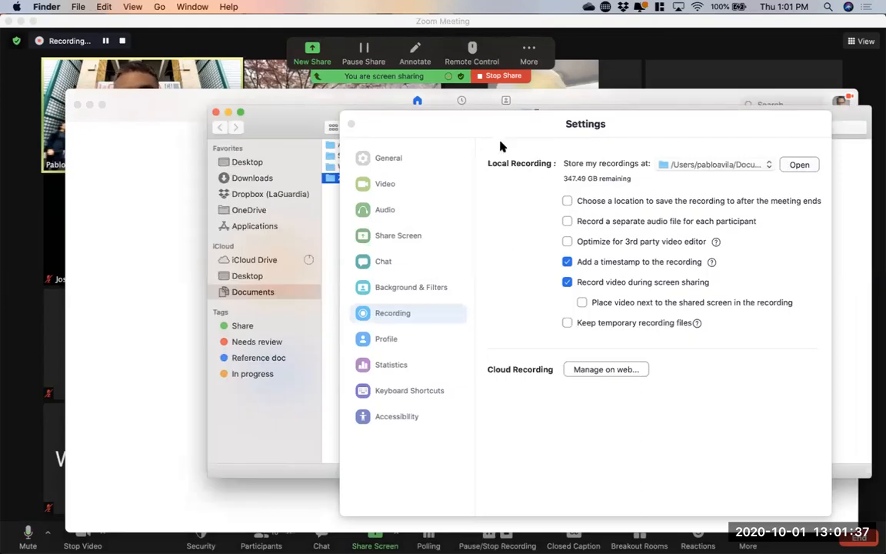
pyautogui.click(350, 125)
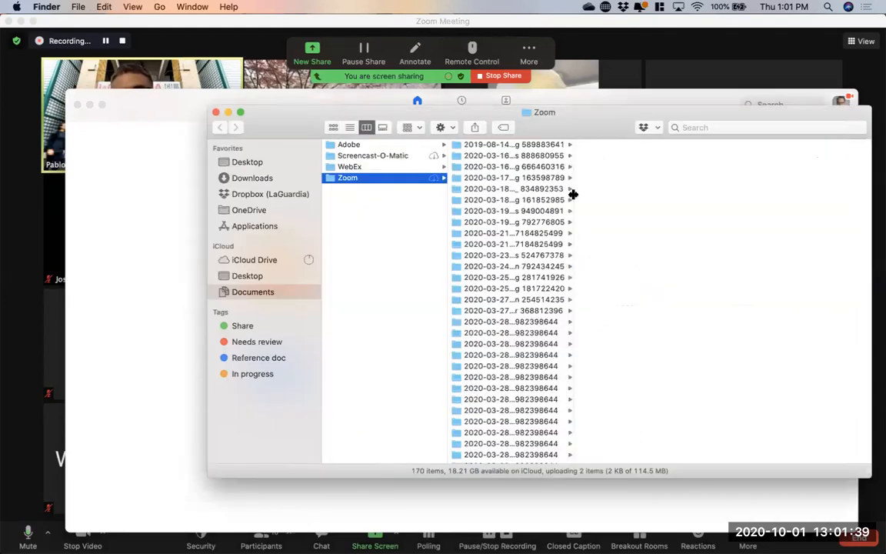
# Step: Widen the folder name column, open the 2020-09-25 14.01.21 Zoom Training Session Level II folder, and move the Finder window away from the screen's right edge
pyautogui.moveTo(687, 195); pyautogui.dragTo(735, 195)
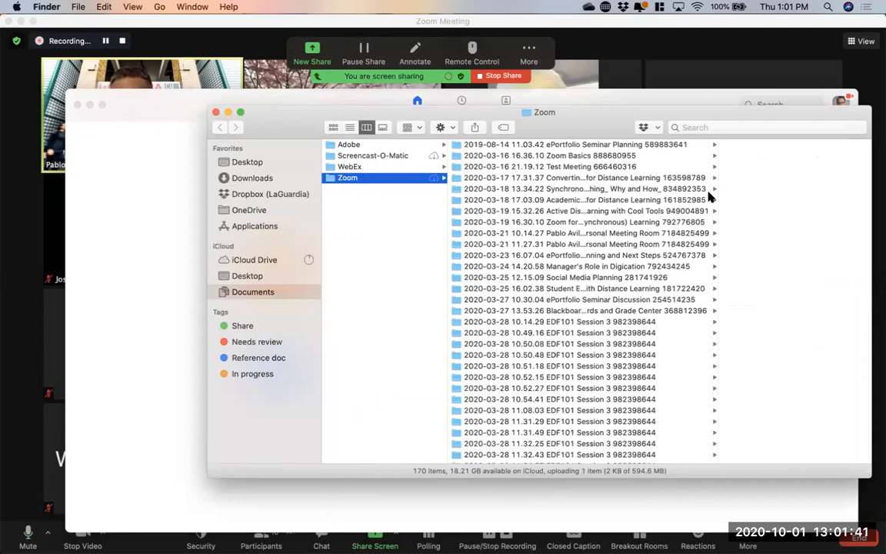
pyautogui.scroll(-20, 685, 212)
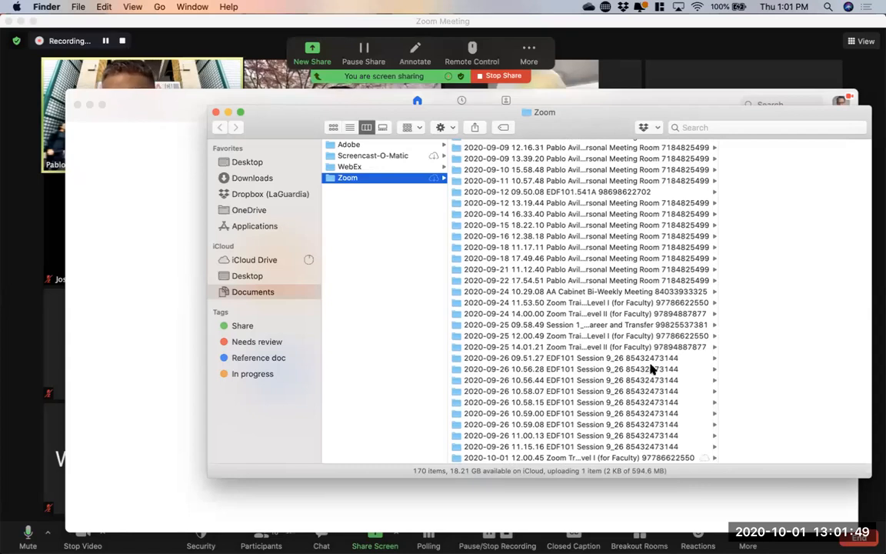
pyautogui.click(608, 347)
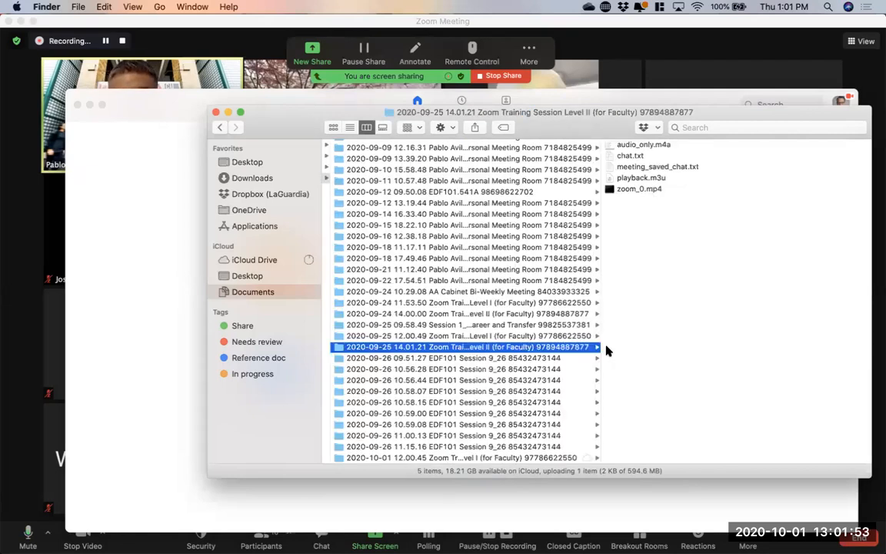
pyautogui.moveTo(545, 112); pyautogui.dragTo(378, 120)
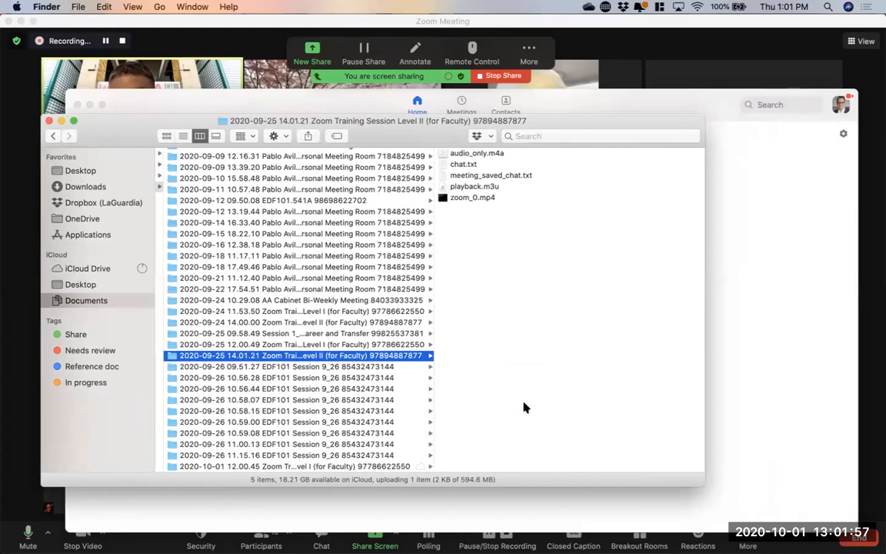
# Step: Preview the session's recording files: zoom_0.mp4, chat.txt, audio_only.m4a and meeting_saved_chat.txt, ending on the video file
pyautogui.click(467, 198)
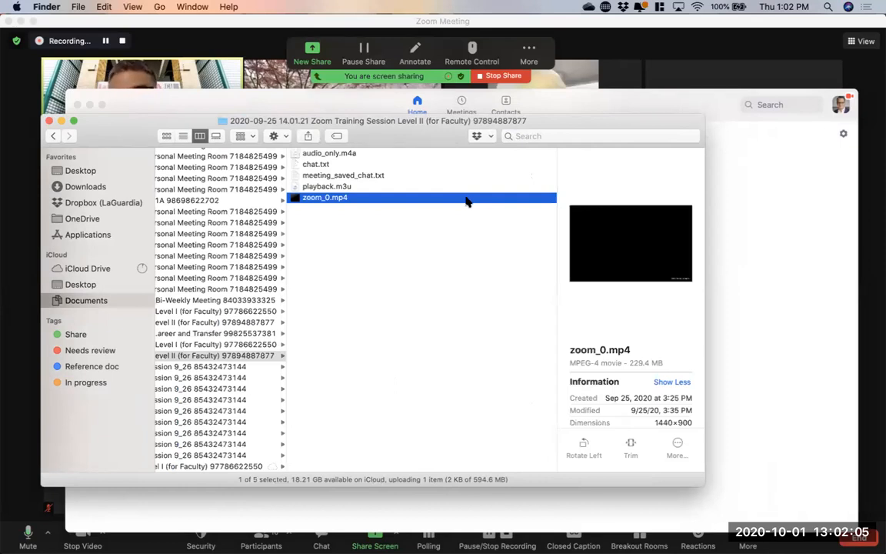
pyautogui.click(340, 166)
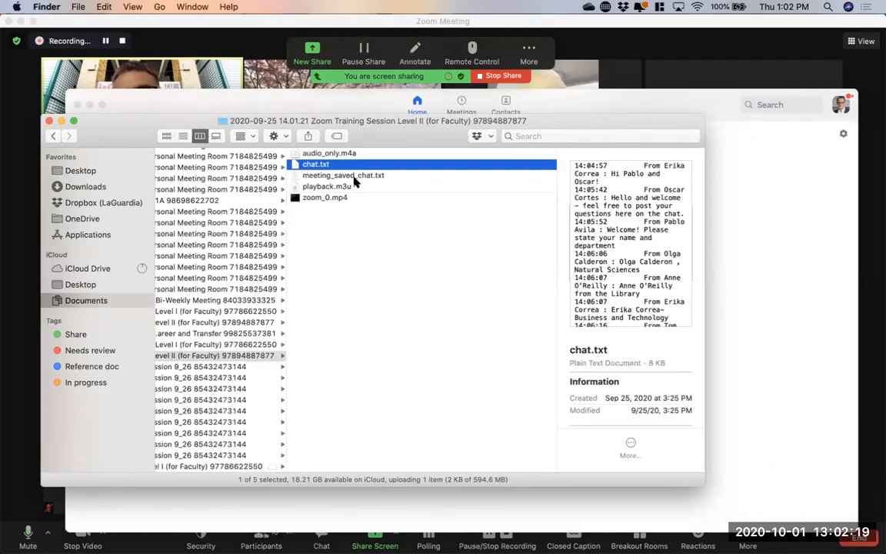
pyautogui.click(356, 154)
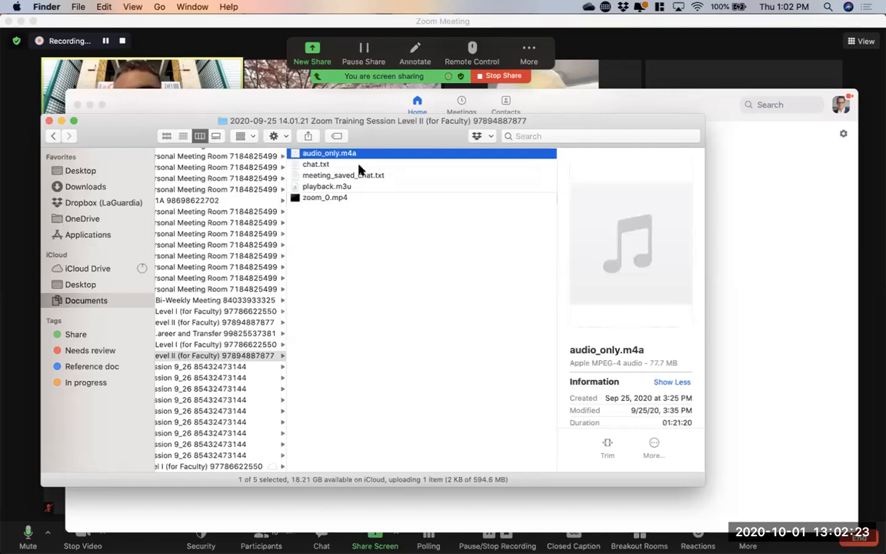
pyautogui.click(329, 199)
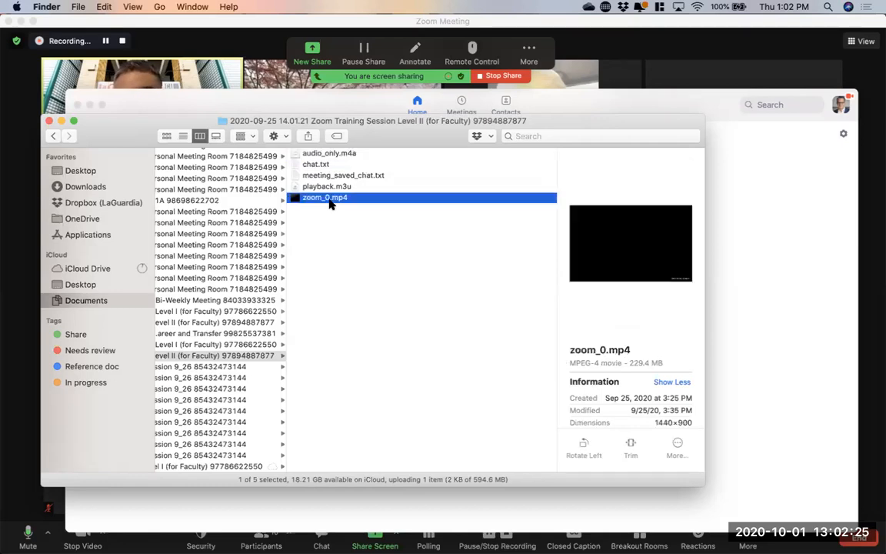
pyautogui.click(367, 176)
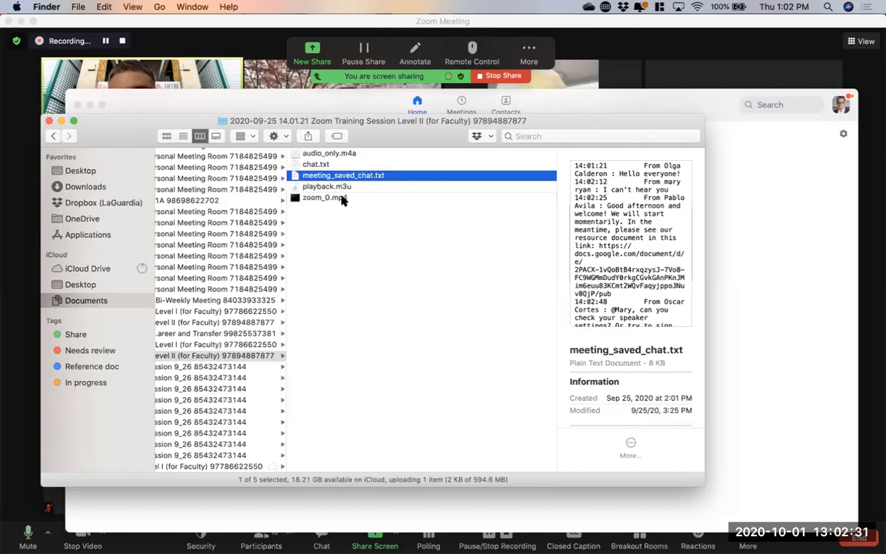
pyautogui.click(343, 200)
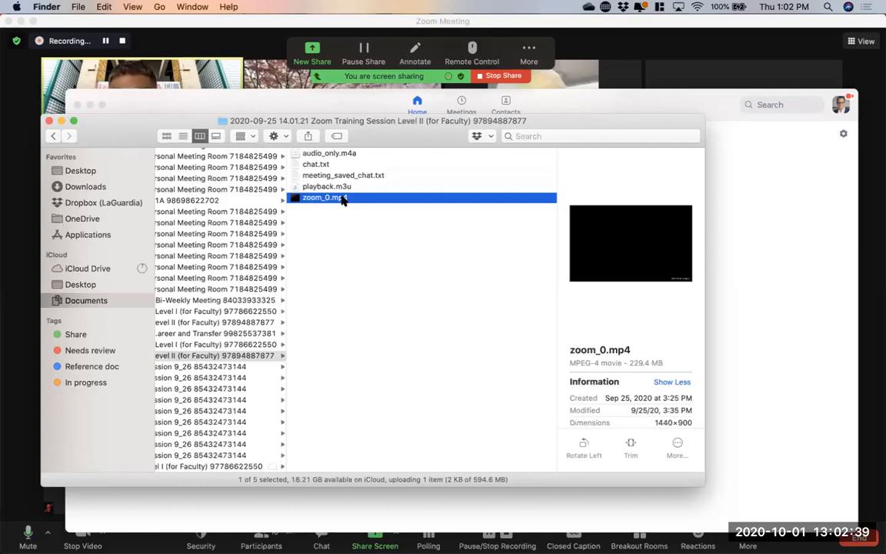
# Step: Review Zoom's Recording settings again, close them, and return to the session's recording folder in Finder
pyautogui.click(758, 123)
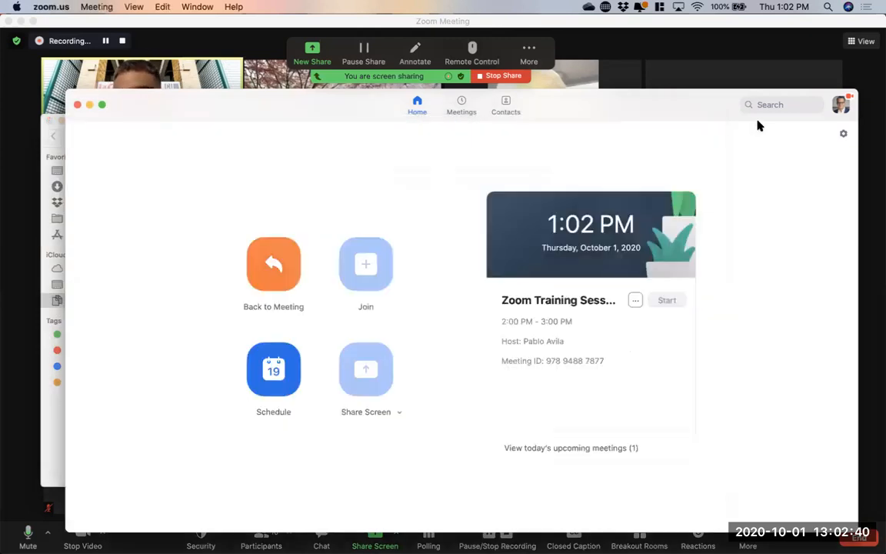
pyautogui.click(843, 110)
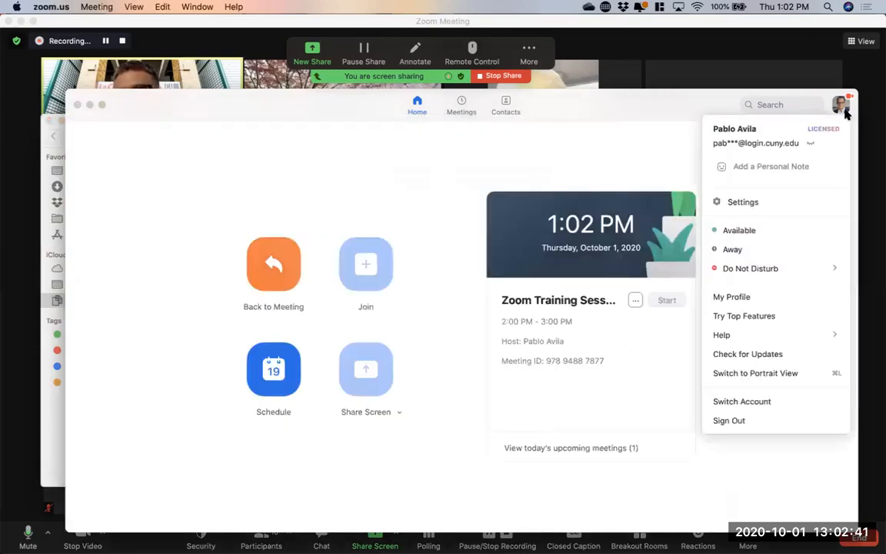
pyautogui.click(763, 203)
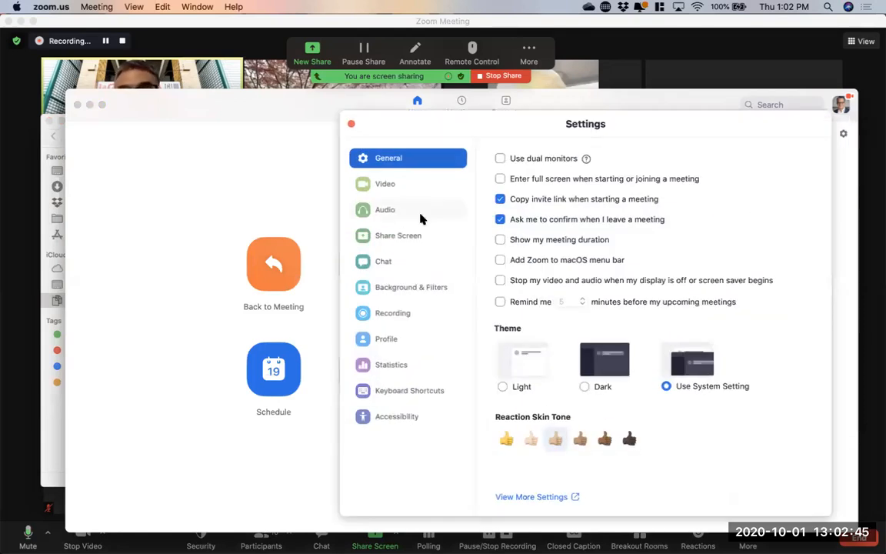
pyautogui.click(415, 311)
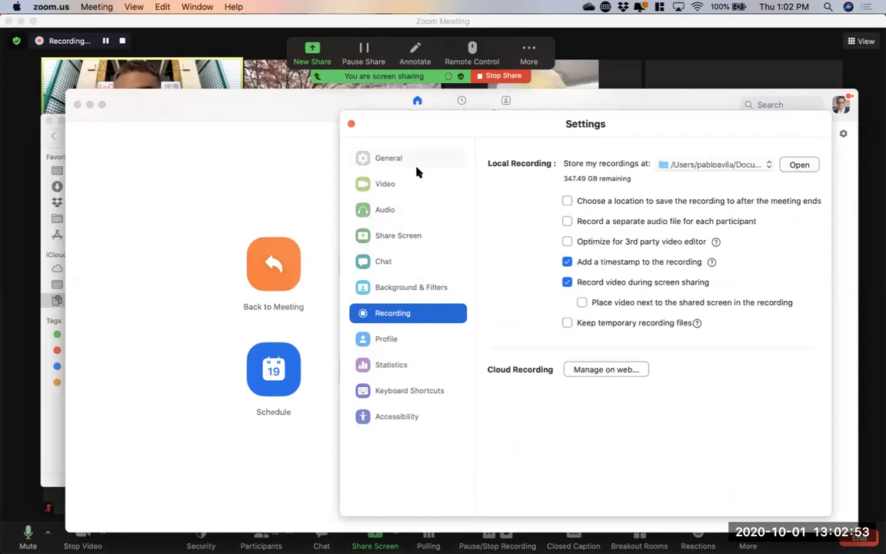
pyautogui.click(350, 125)
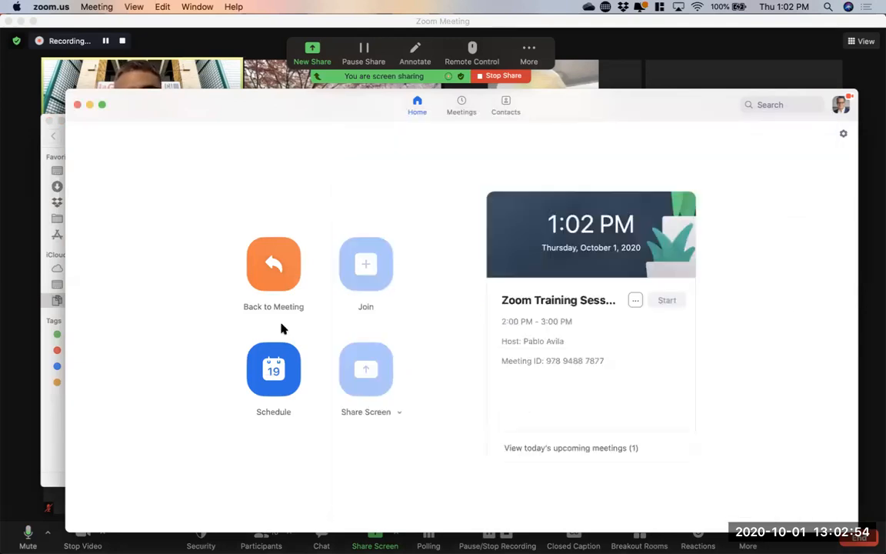
pyautogui.click(55, 408)
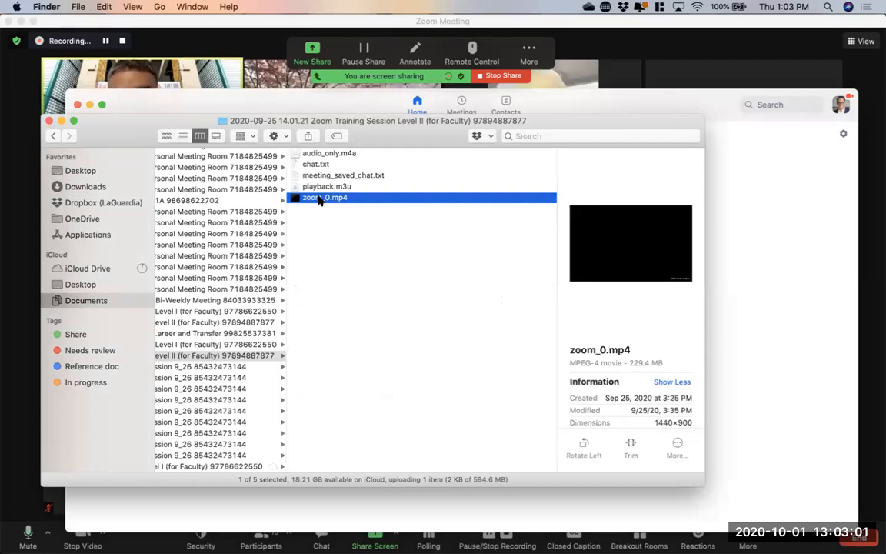
# Step: Switch to Chrome and bring up the login area of the CUNY Dropbox information page
pyautogui.hotkey('ctrl', 'Up')
pyautogui.click(117, 215)
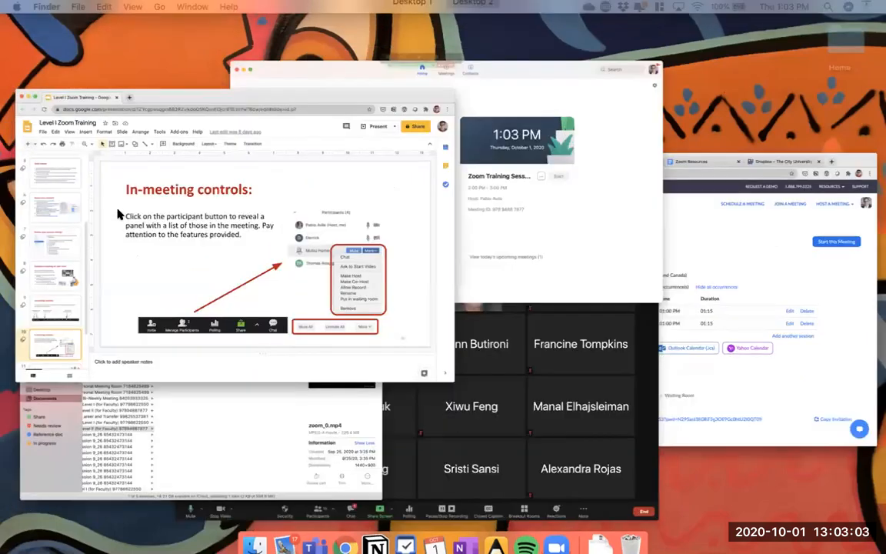
pyautogui.hotkey('ctrl', 'Up')
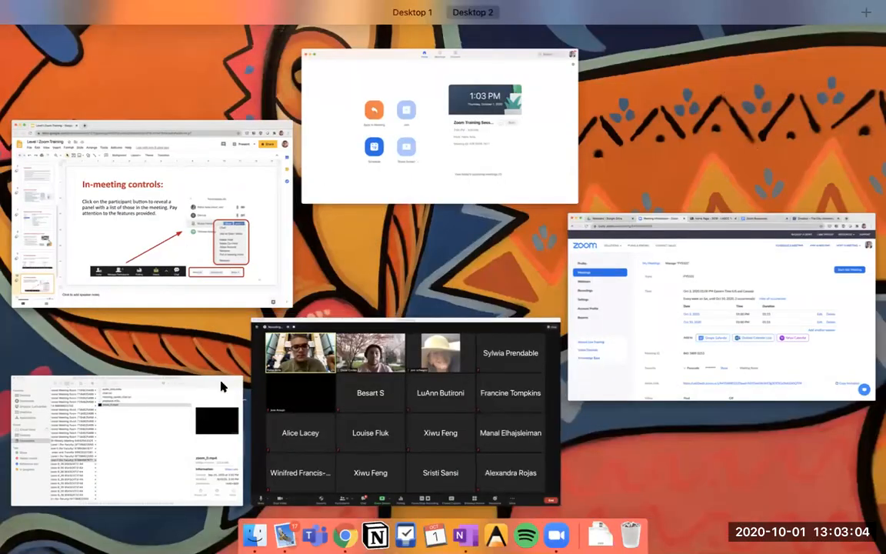
pyautogui.click(598, 279)
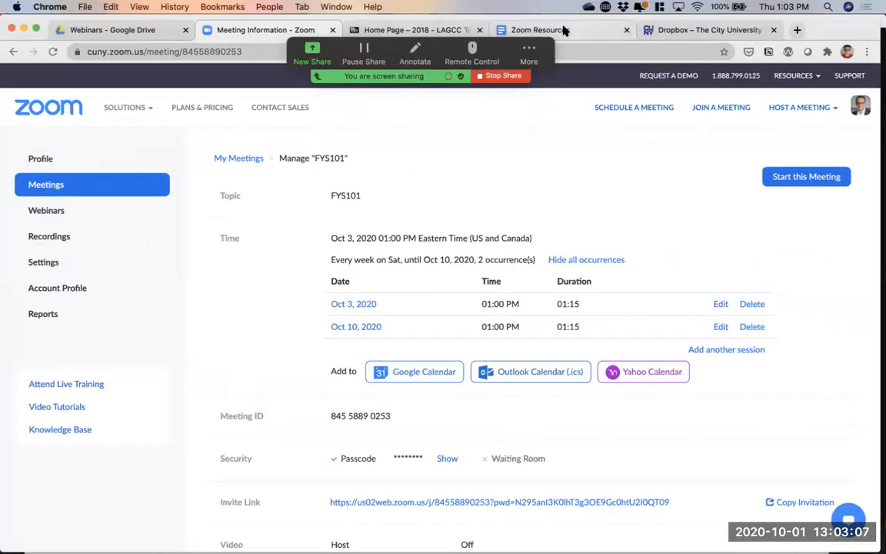
pyautogui.click(702, 30)
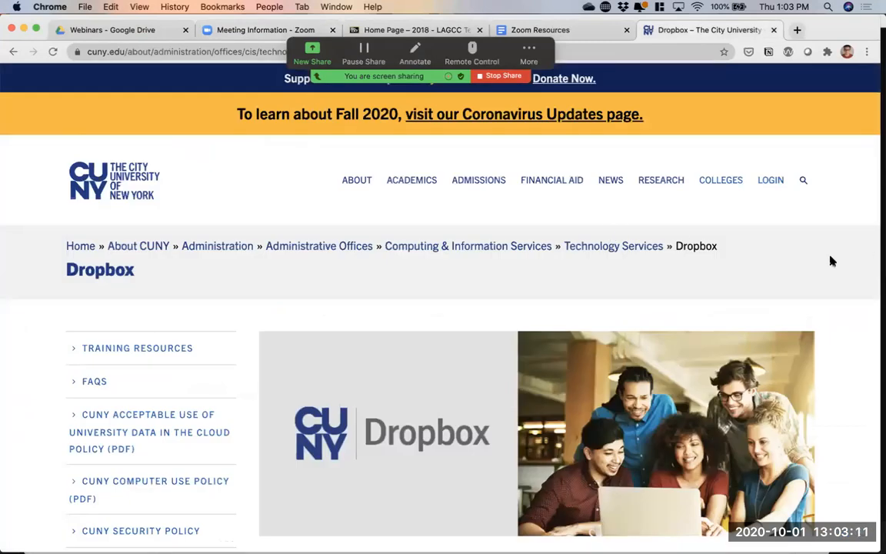
pyautogui.scroll(-5, 831, 262)
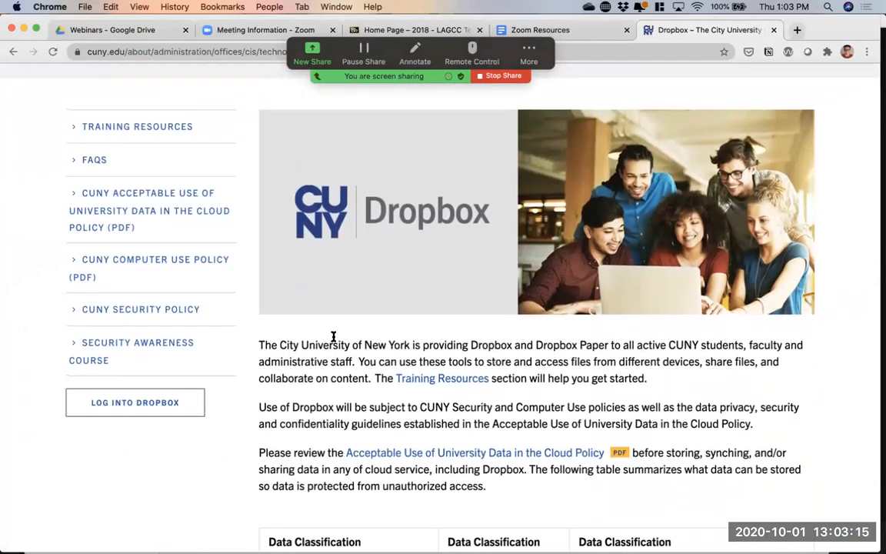
# Step: Log into Dropbox with the saved CUNY credentials and open the General Materials folder from all files
pyautogui.click(122, 408)
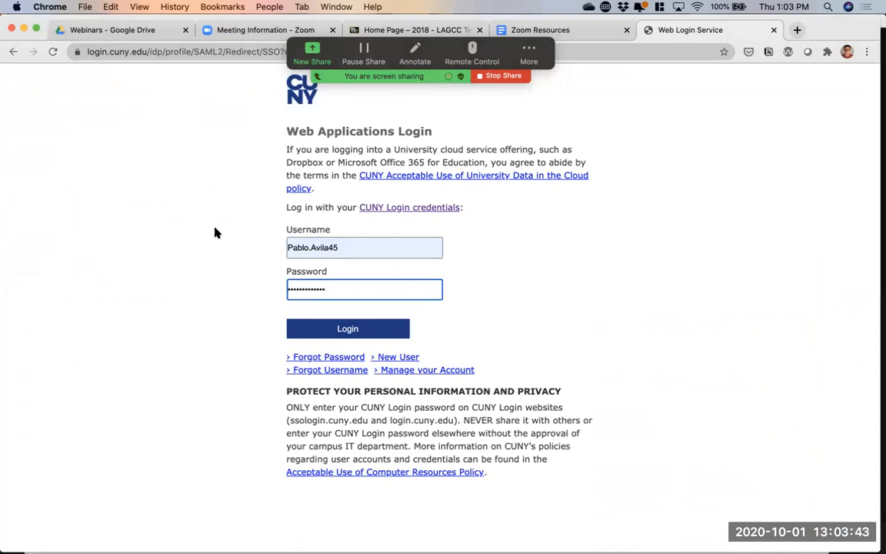
pyautogui.click(348, 331)
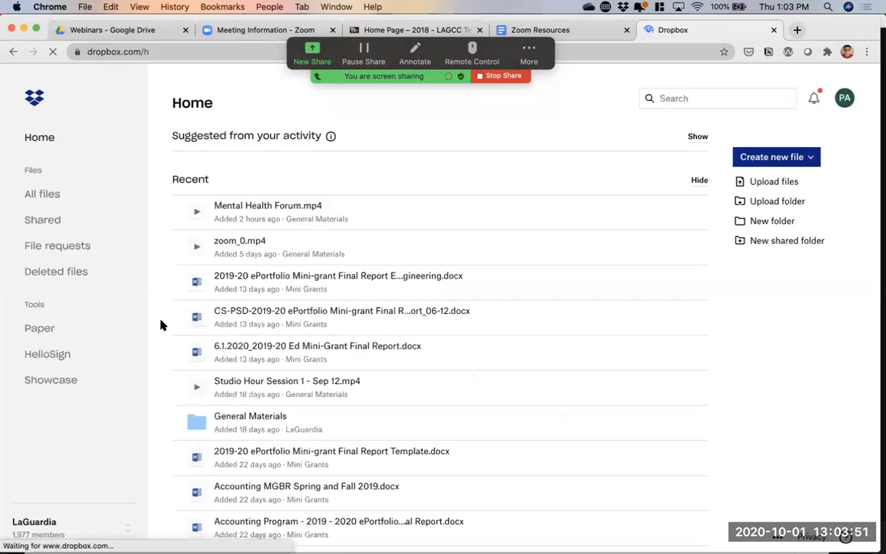
pyautogui.click(57, 199)
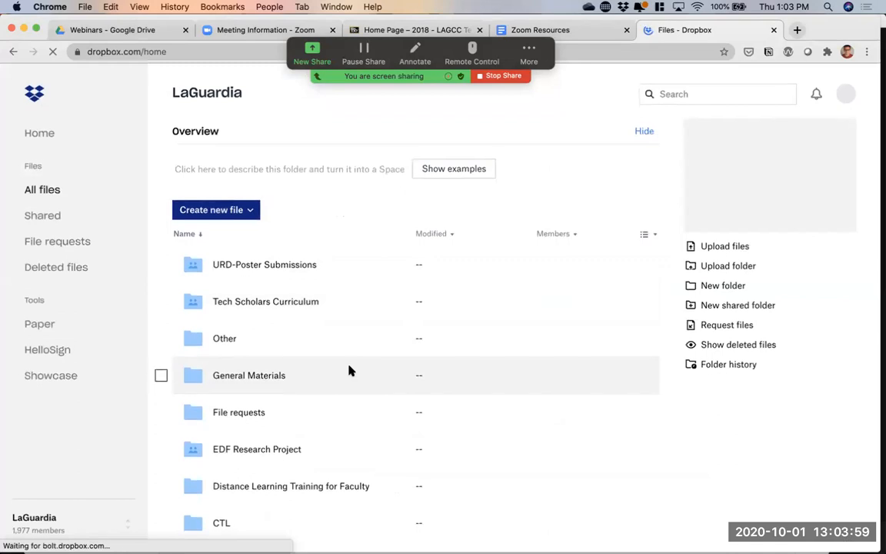
pyautogui.click(248, 380)
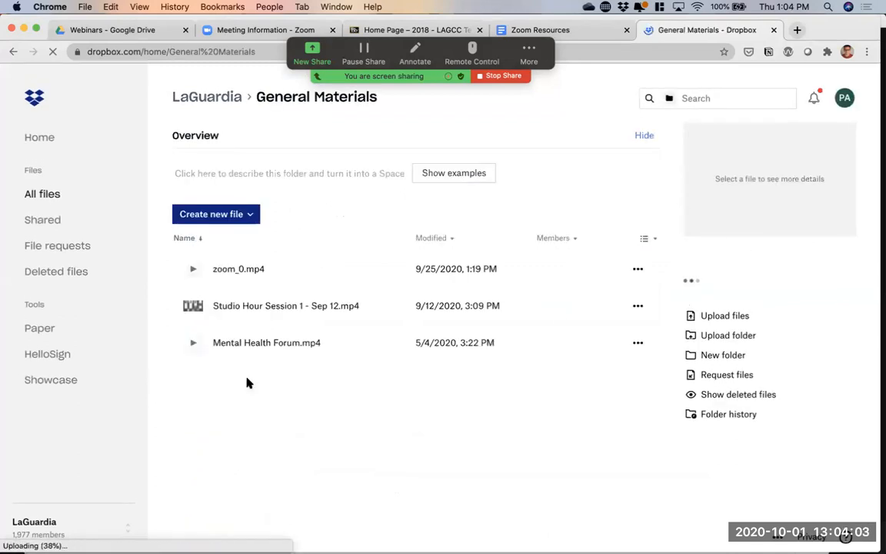
# Step: Arrange the Dropbox browser window beside the Finder recording folder, bring the browser back to the front, and widen it
pyautogui.moveTo(877, 250); pyautogui.dragTo(718, 260)
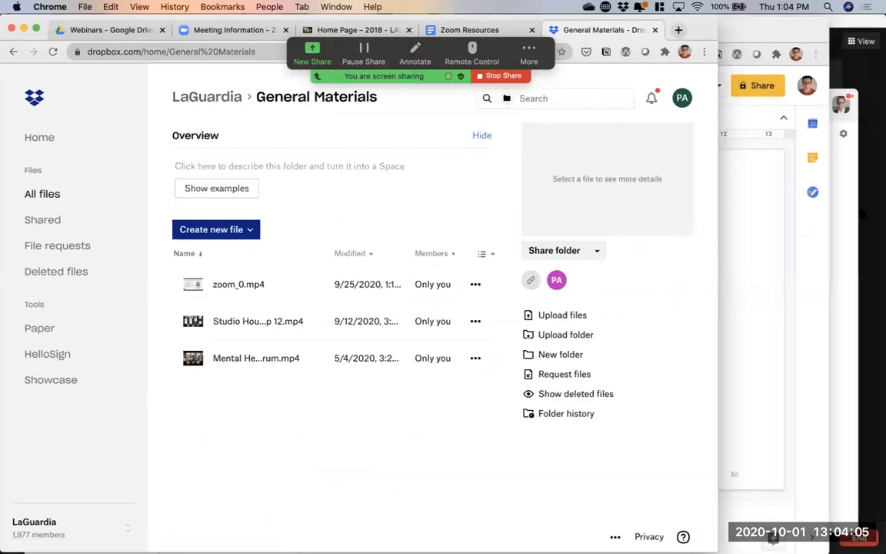
pyautogui.hotkey('ctrl', 'Up')
pyautogui.click(409, 429)
pyautogui.moveTo(120, 116); pyautogui.dragTo(286, 98)
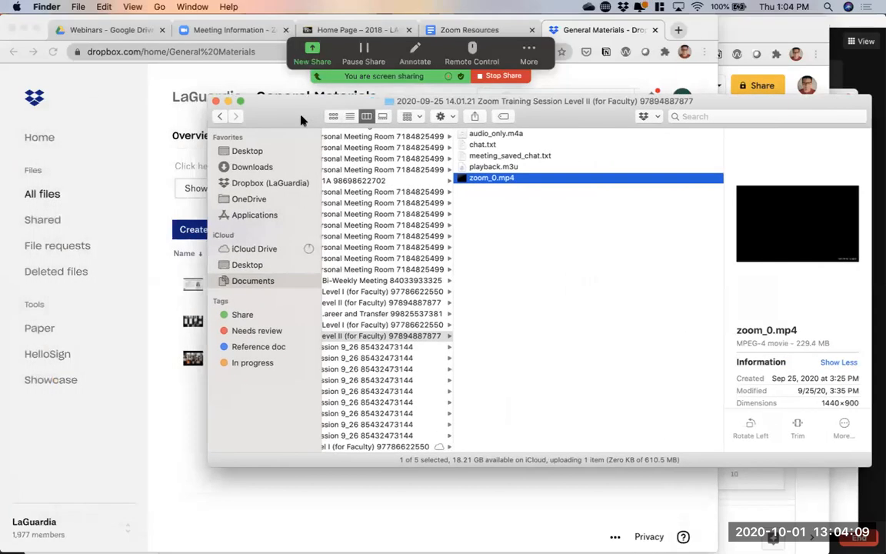
pyautogui.moveTo(208, 229); pyautogui.dragTo(452, 227)
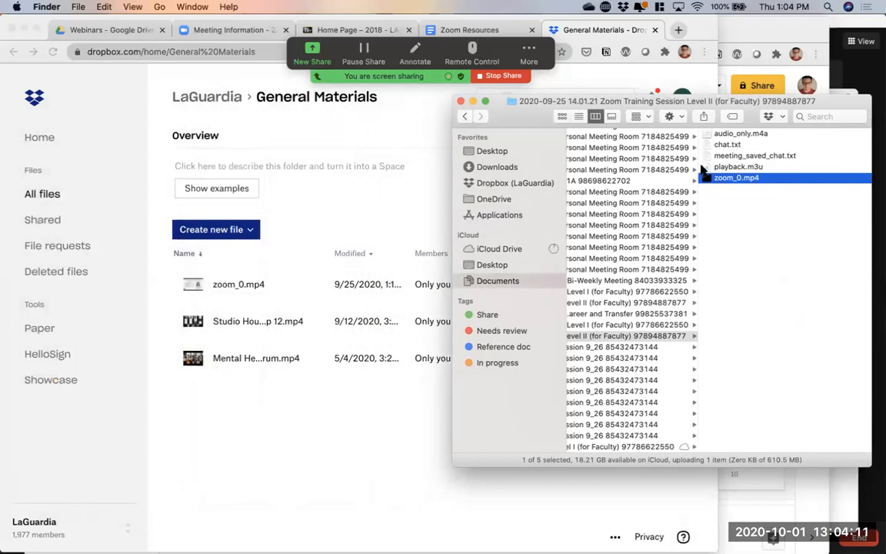
pyautogui.click(258, 453)
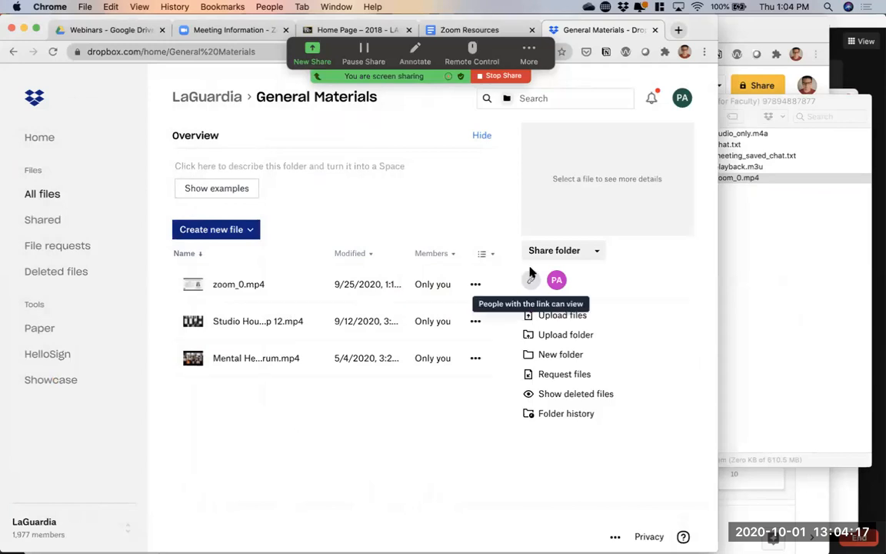
pyautogui.moveTo(717, 252); pyautogui.dragTo(814, 250)
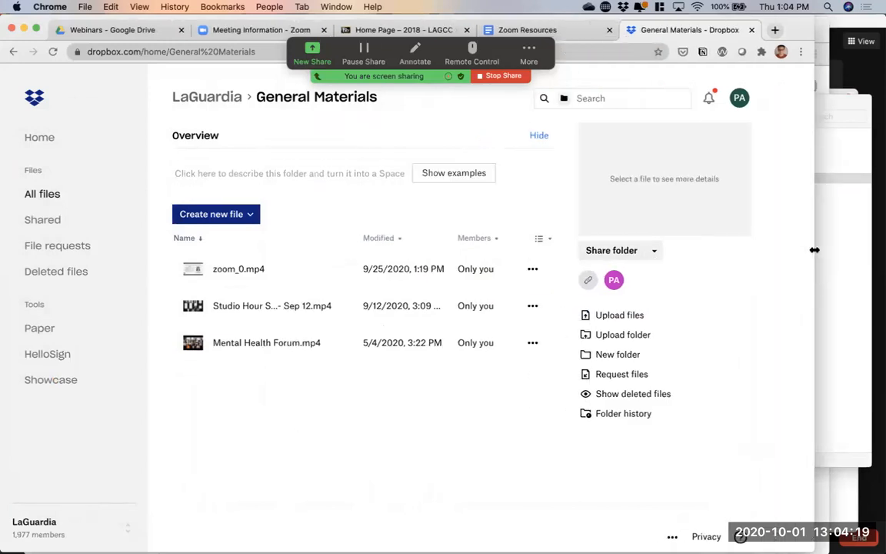
# Step: Review the General Materials folder's sharing dialog and its link settings, and close them without changing anything
pyautogui.click(651, 251)
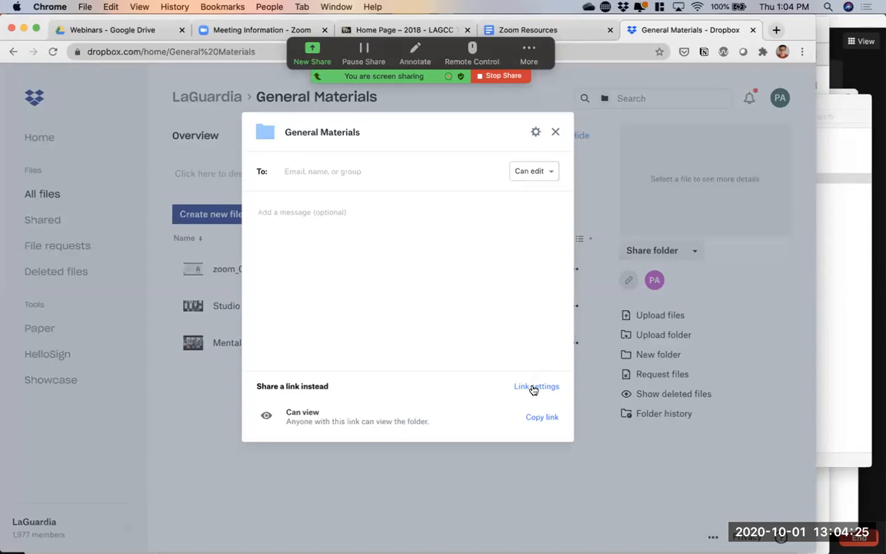
pyautogui.click(533, 388)
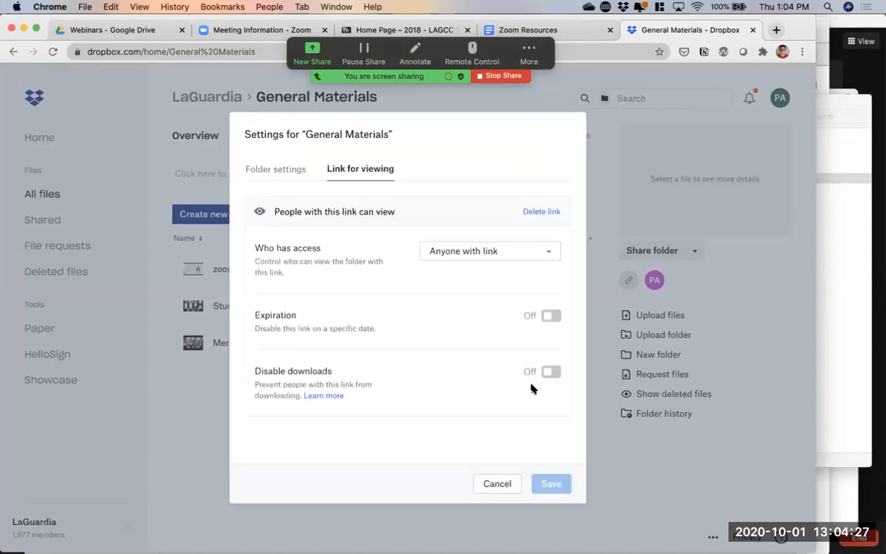
pyautogui.click(496, 484)
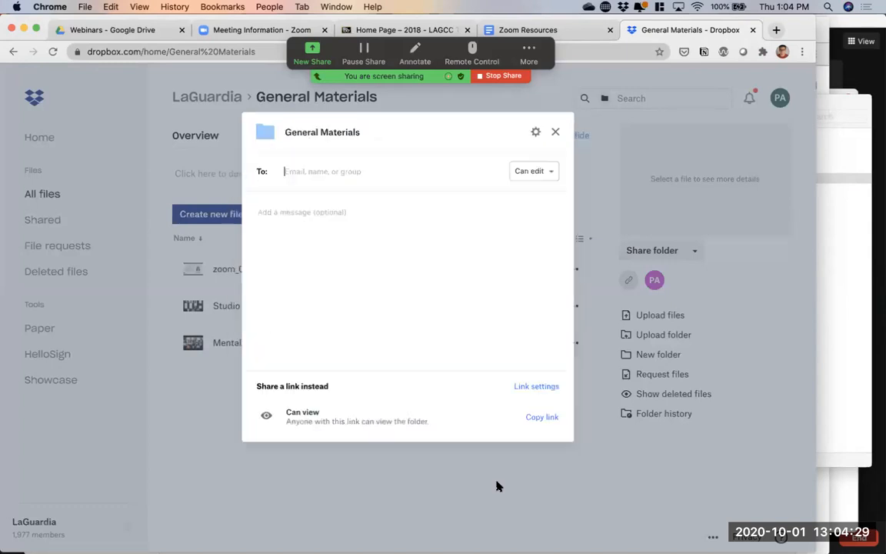
pyautogui.click(554, 133)
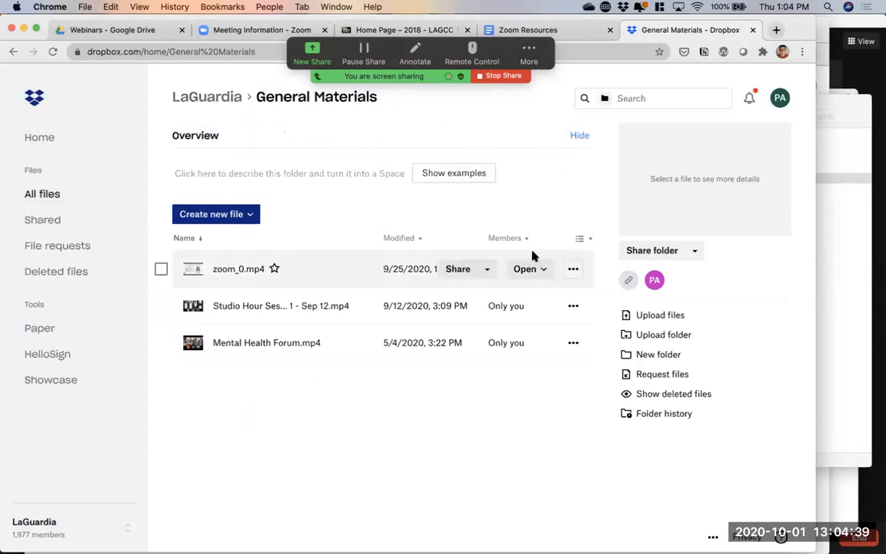
# Step: Examine who can access the General Materials viewing link in its link settings, and return to the sharing dialog without saving
pyautogui.click(652, 251)
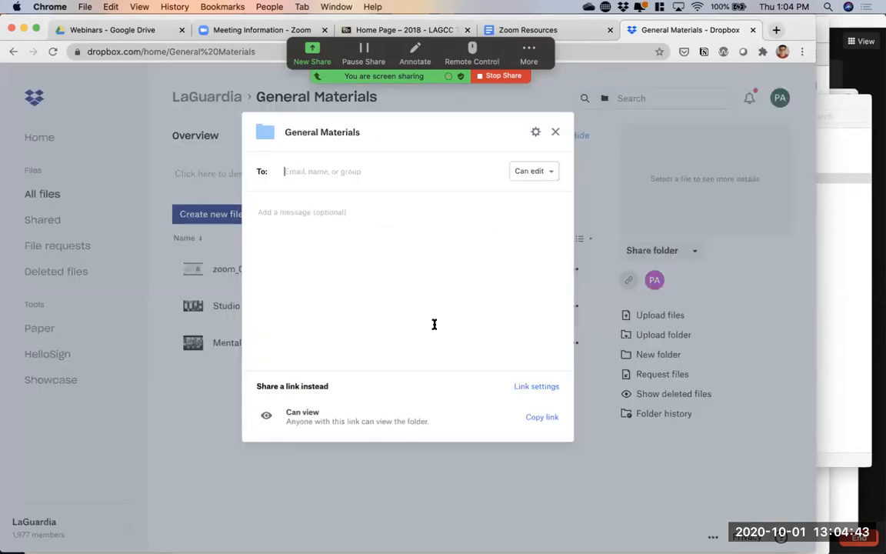
pyautogui.click(543, 393)
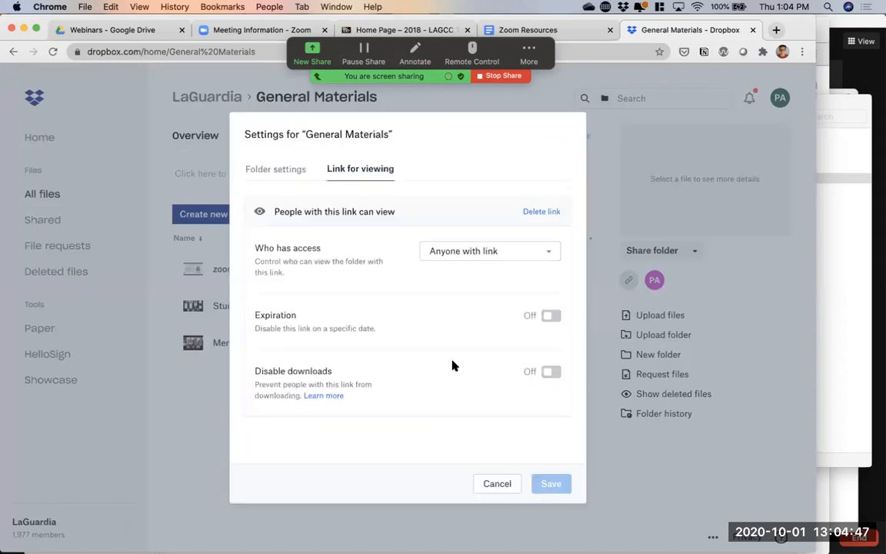
pyautogui.click(509, 258)
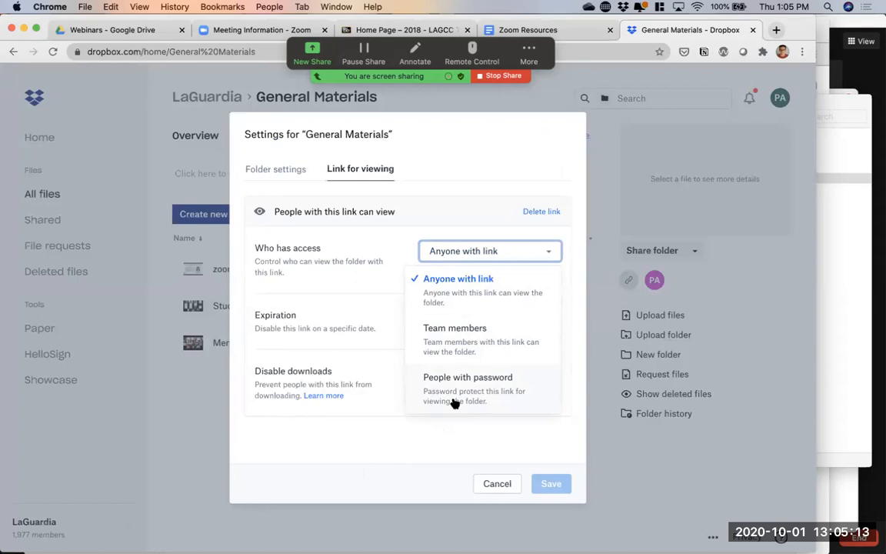
pyautogui.click(364, 421)
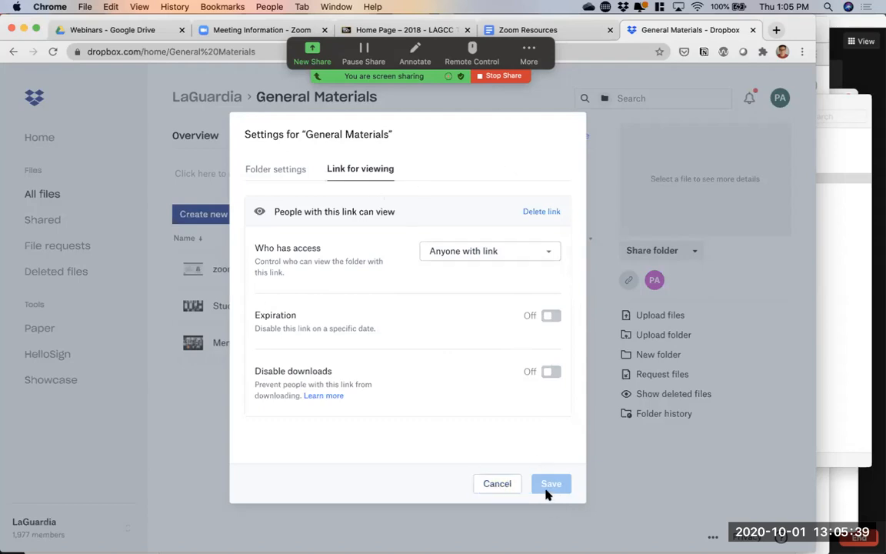
pyautogui.click(496, 484)
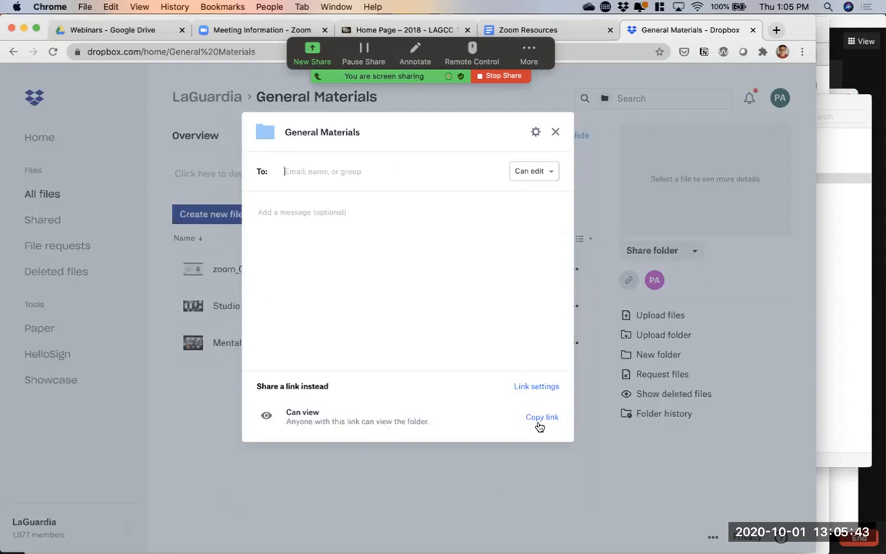
# Step: Add a web link named Class Recordings with the copied URL, available to users, to the Blackboard course menu and move it below Weekly Sessions
pyautogui.click(388, 31)
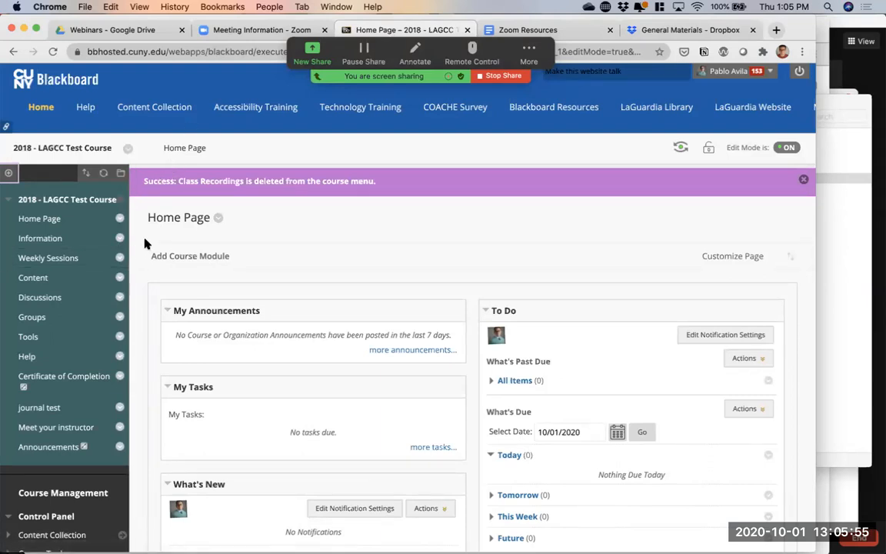
pyautogui.click(9, 172)
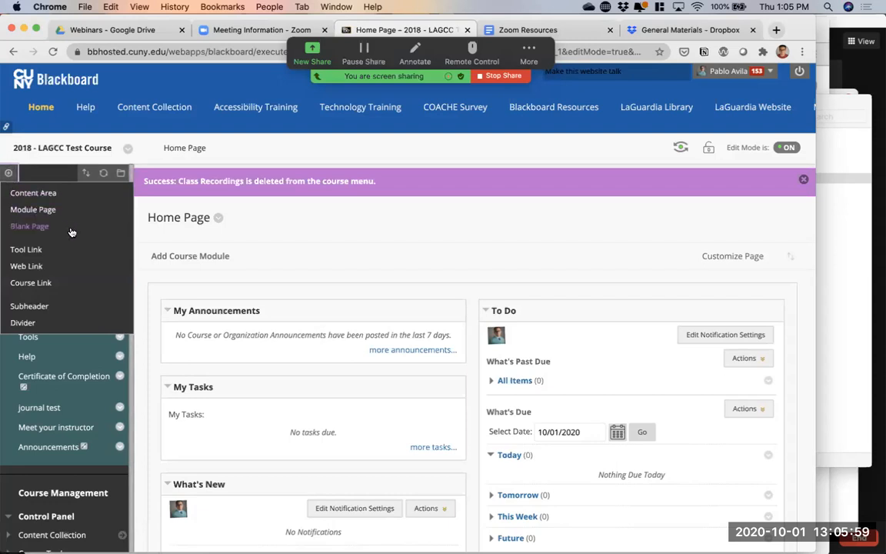
pyautogui.click(58, 273)
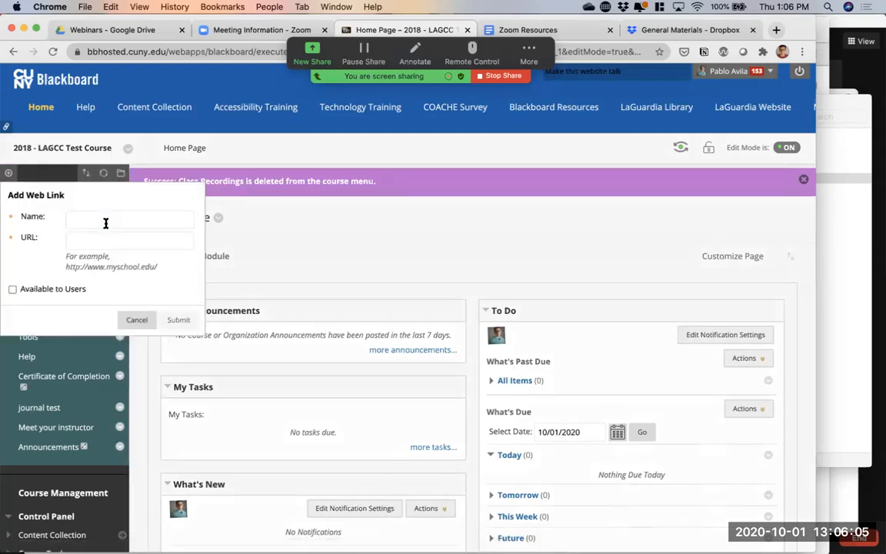
pyautogui.write('Class')
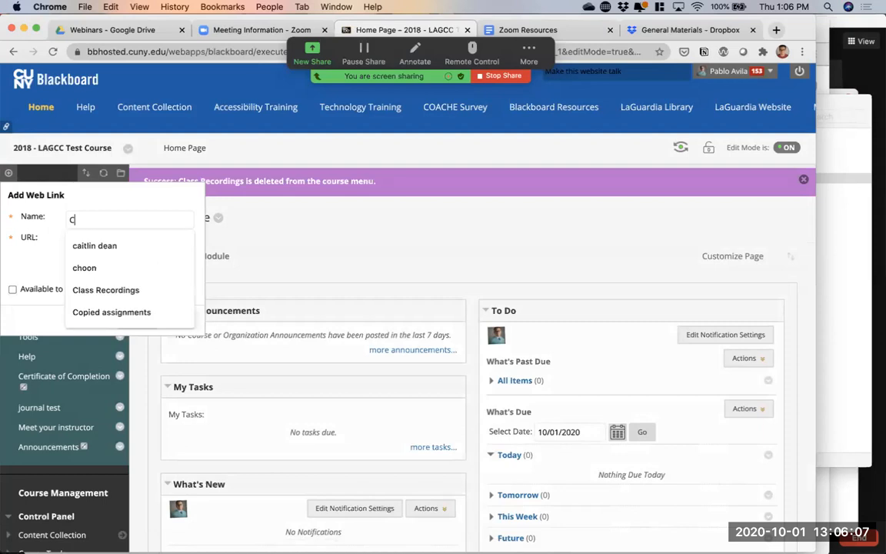
pyautogui.write('cor')
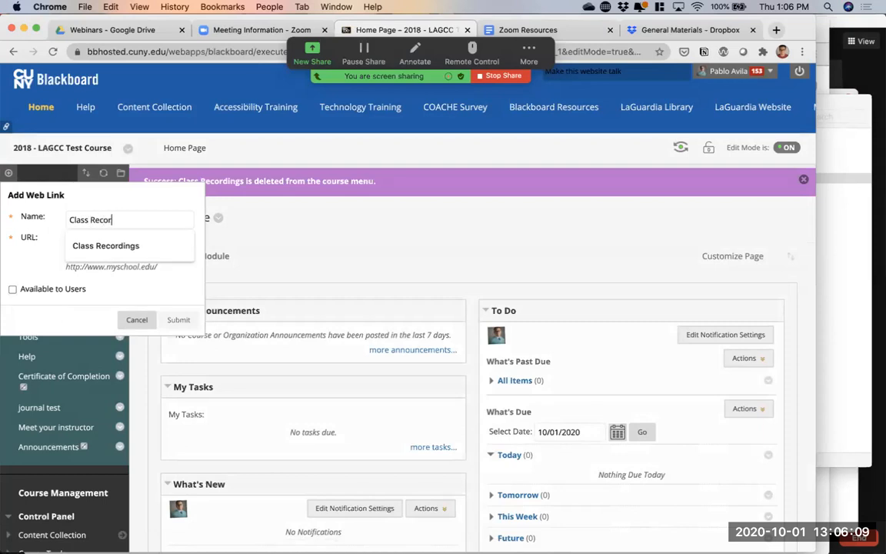
pyautogui.click(87, 240)
pyautogui.click(87, 240)
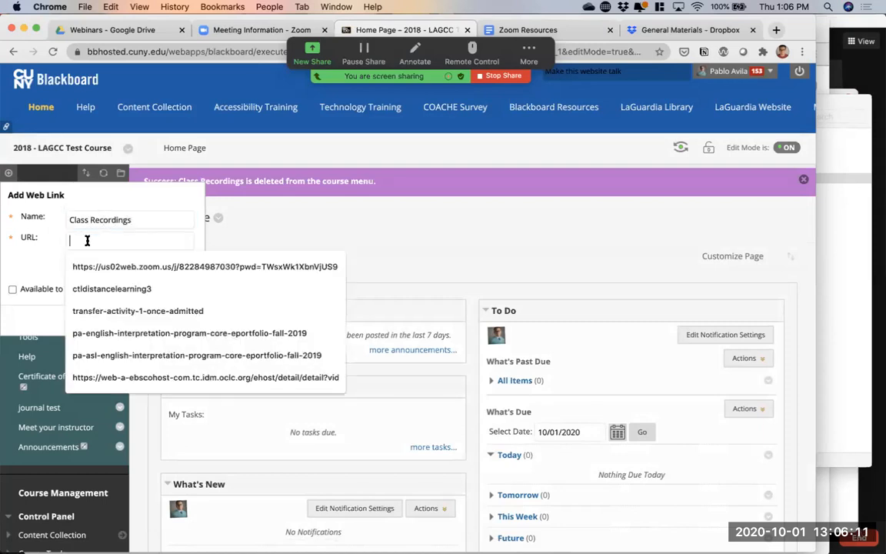
pyautogui.press('super+v')
pyautogui.click(13, 288)
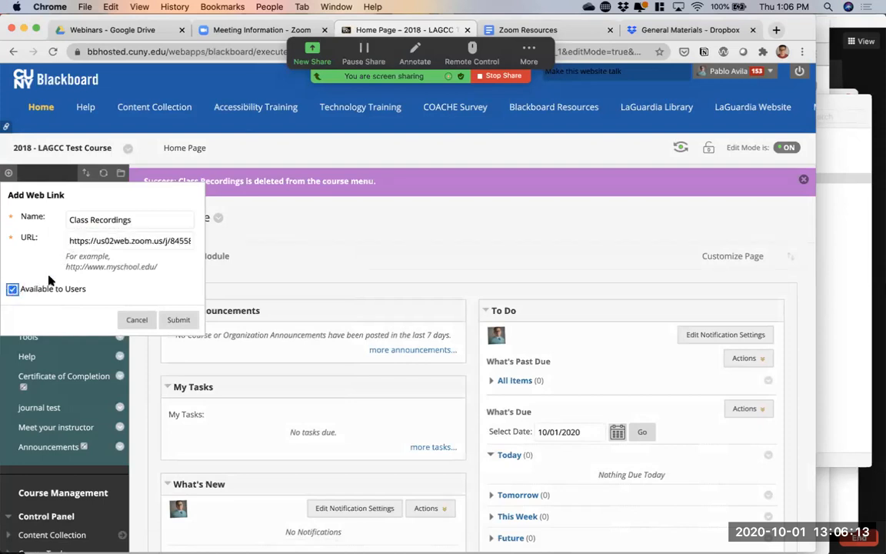
pyautogui.click(176, 319)
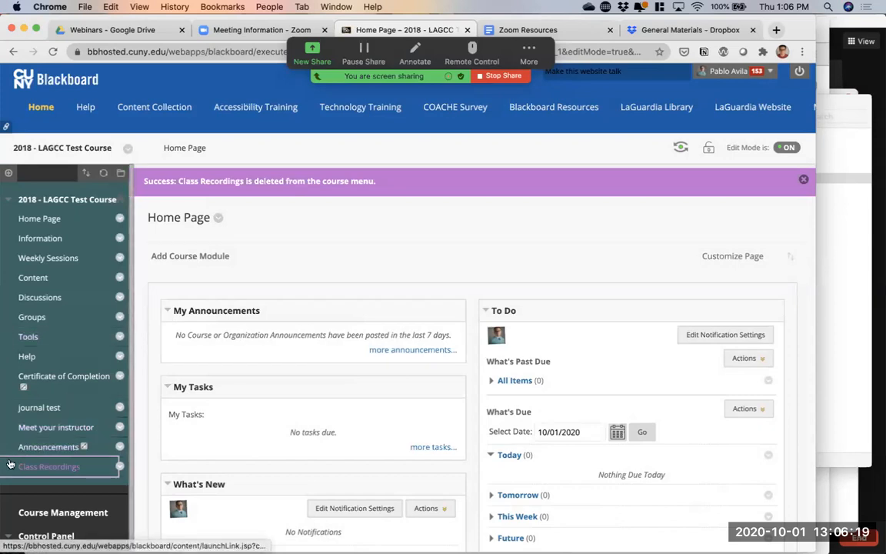
pyautogui.moveTo(6, 467); pyautogui.dragTo(10, 275)
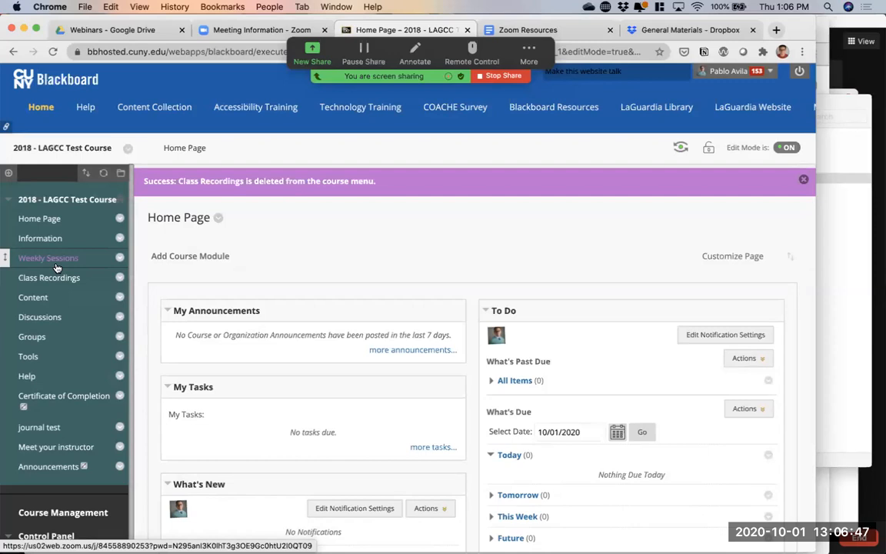
# Step: Close the General Materials sharing dialog in Dropbox and stop the Zoom screen share
pyautogui.click(661, 30)
pyautogui.click(555, 133)
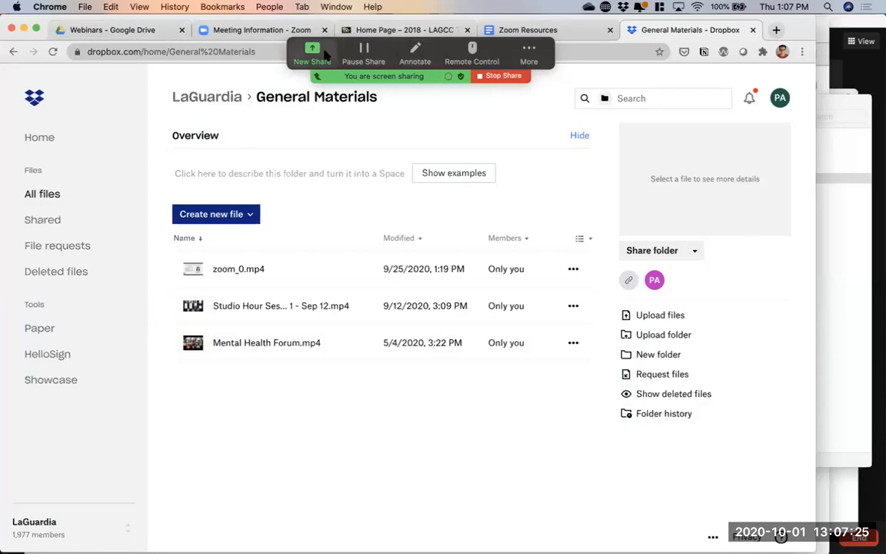
pyautogui.click(496, 76)
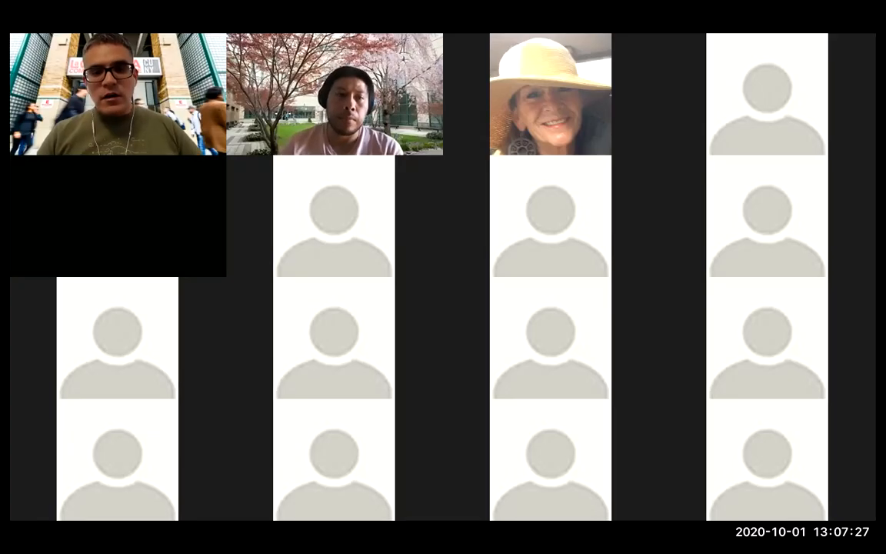